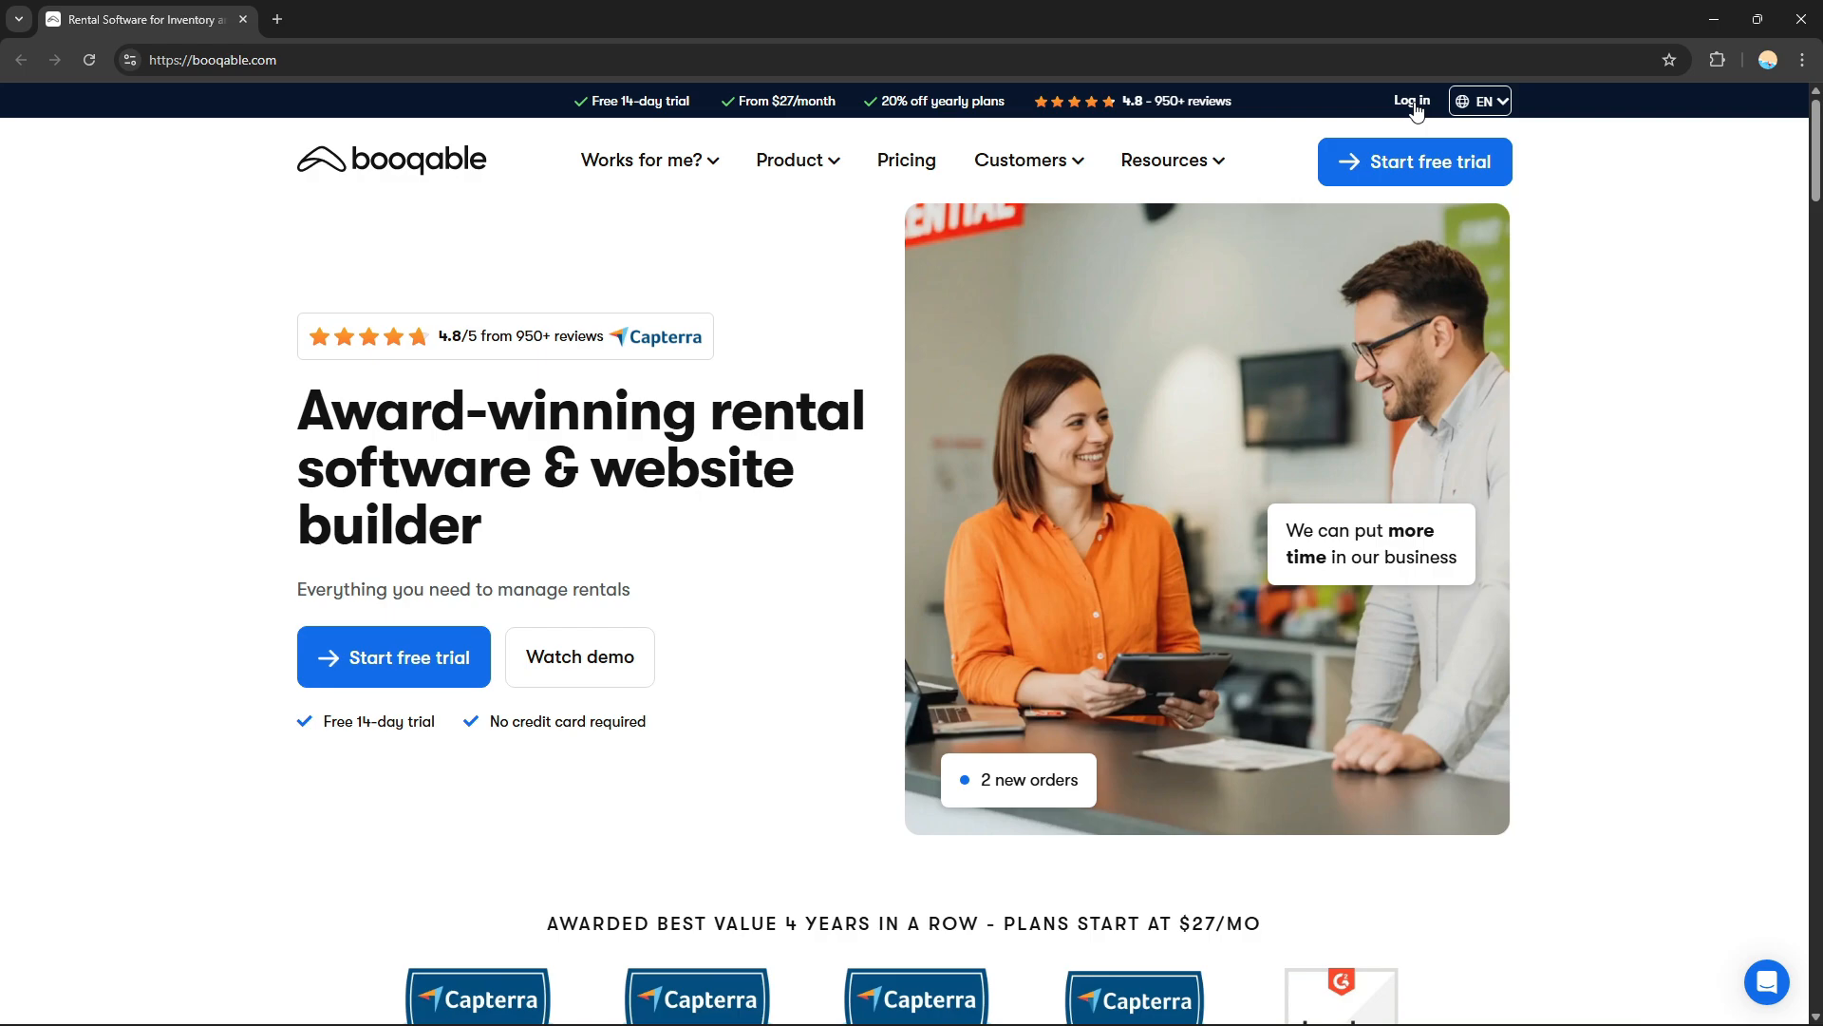
Step: Start a free trial and enter the account email, password and company name
{"action": "left_click", "coordinate": [443, 662]}
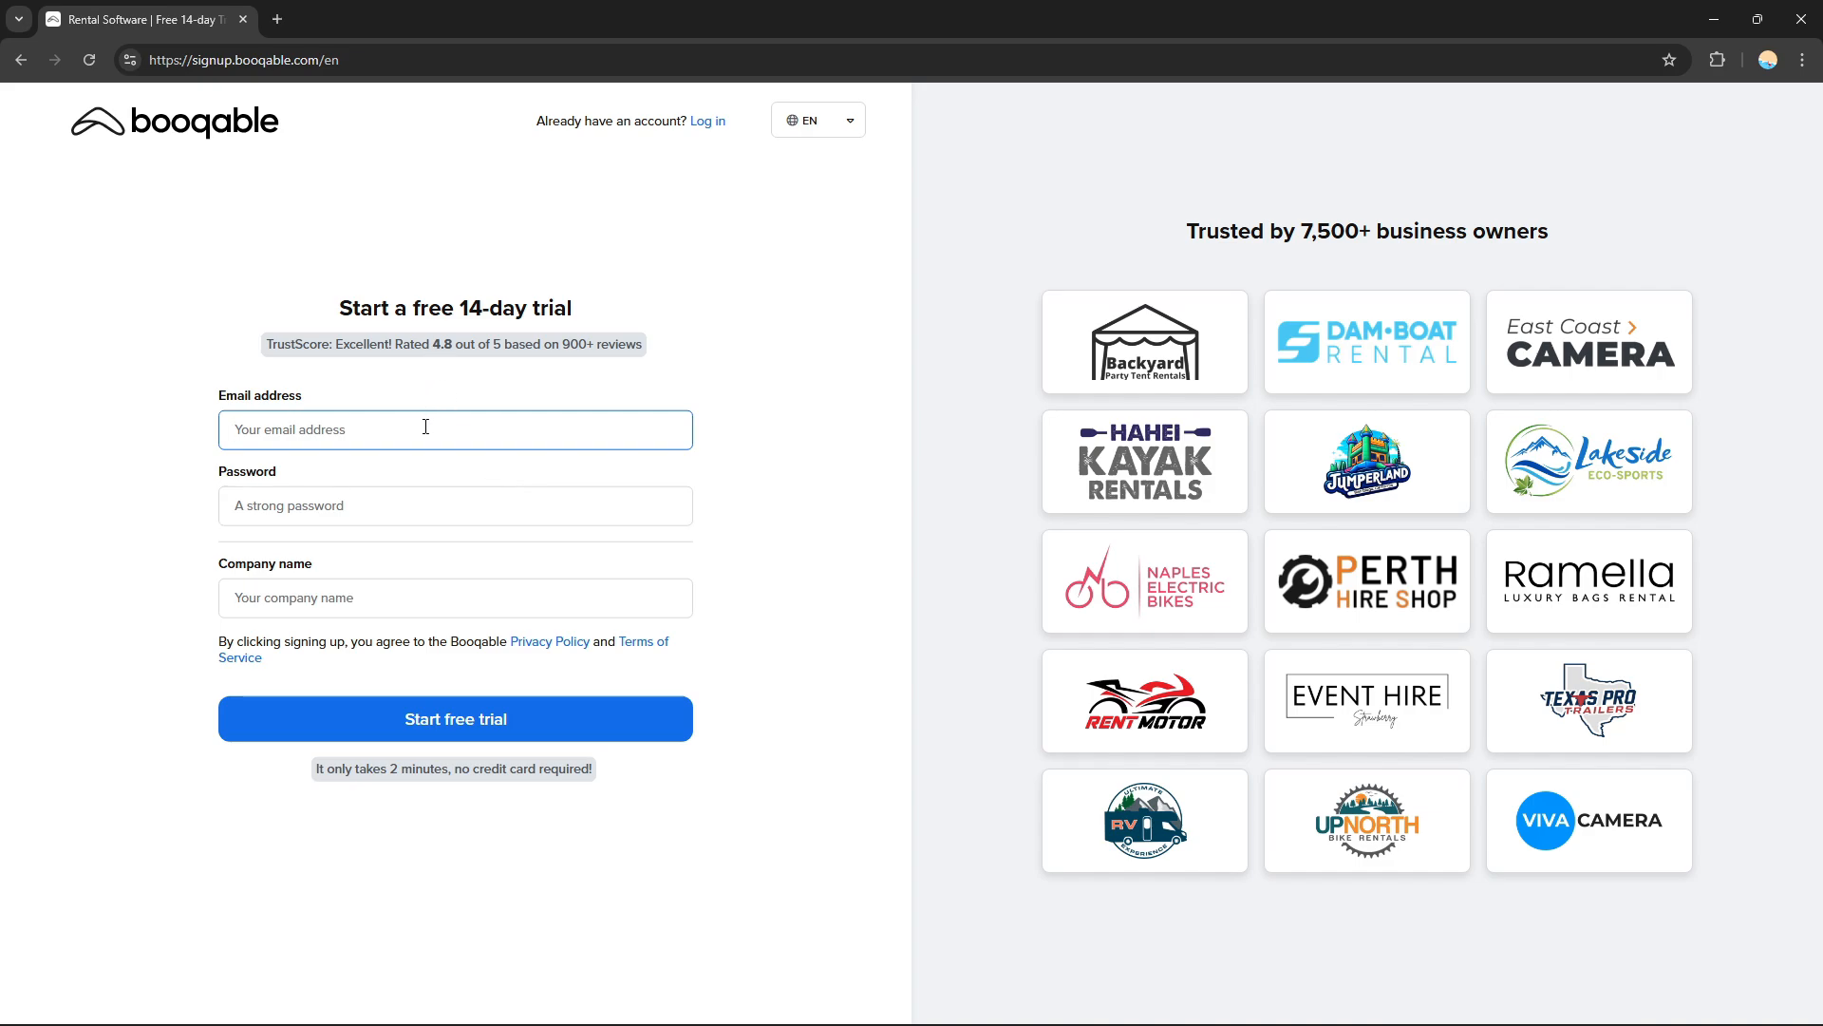
{"action": "key", "text": "ctrl+v"}
{"action": "left_click", "coordinate": [378, 495]}
{"action": "key", "text": "ctrl+v"}
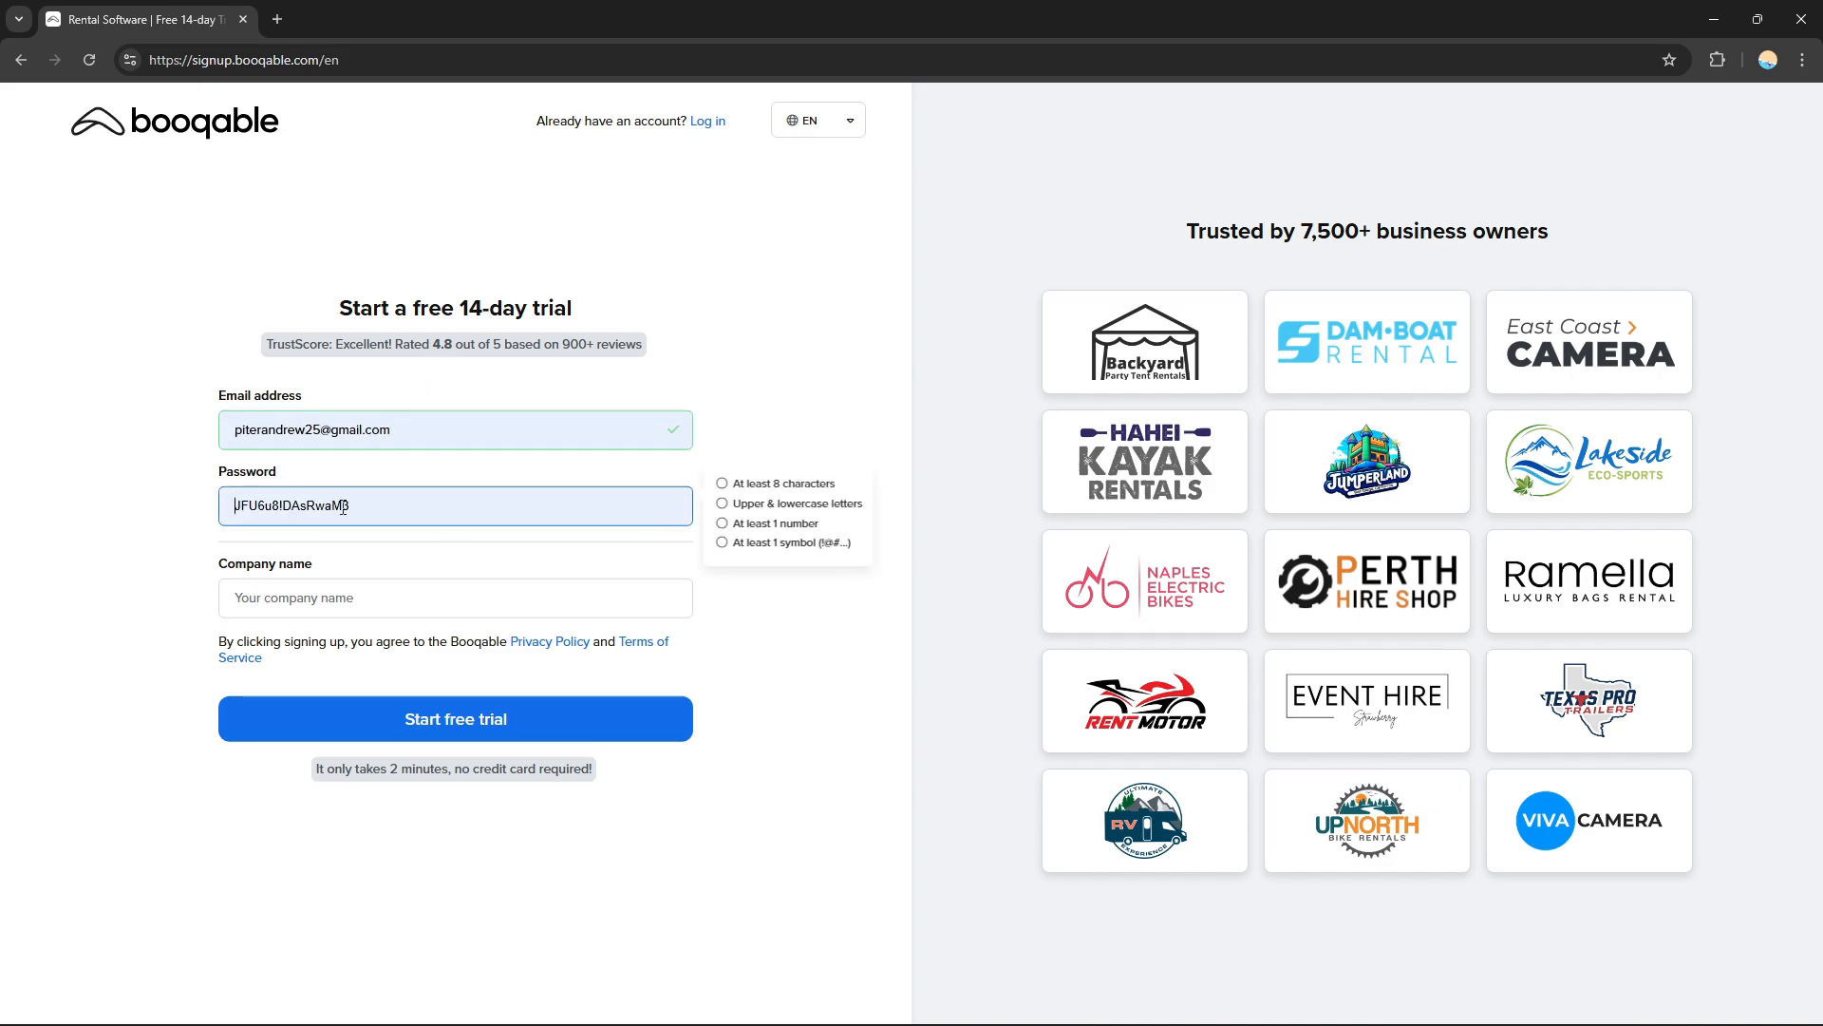
{"action": "left_click", "coordinate": [355, 589]}
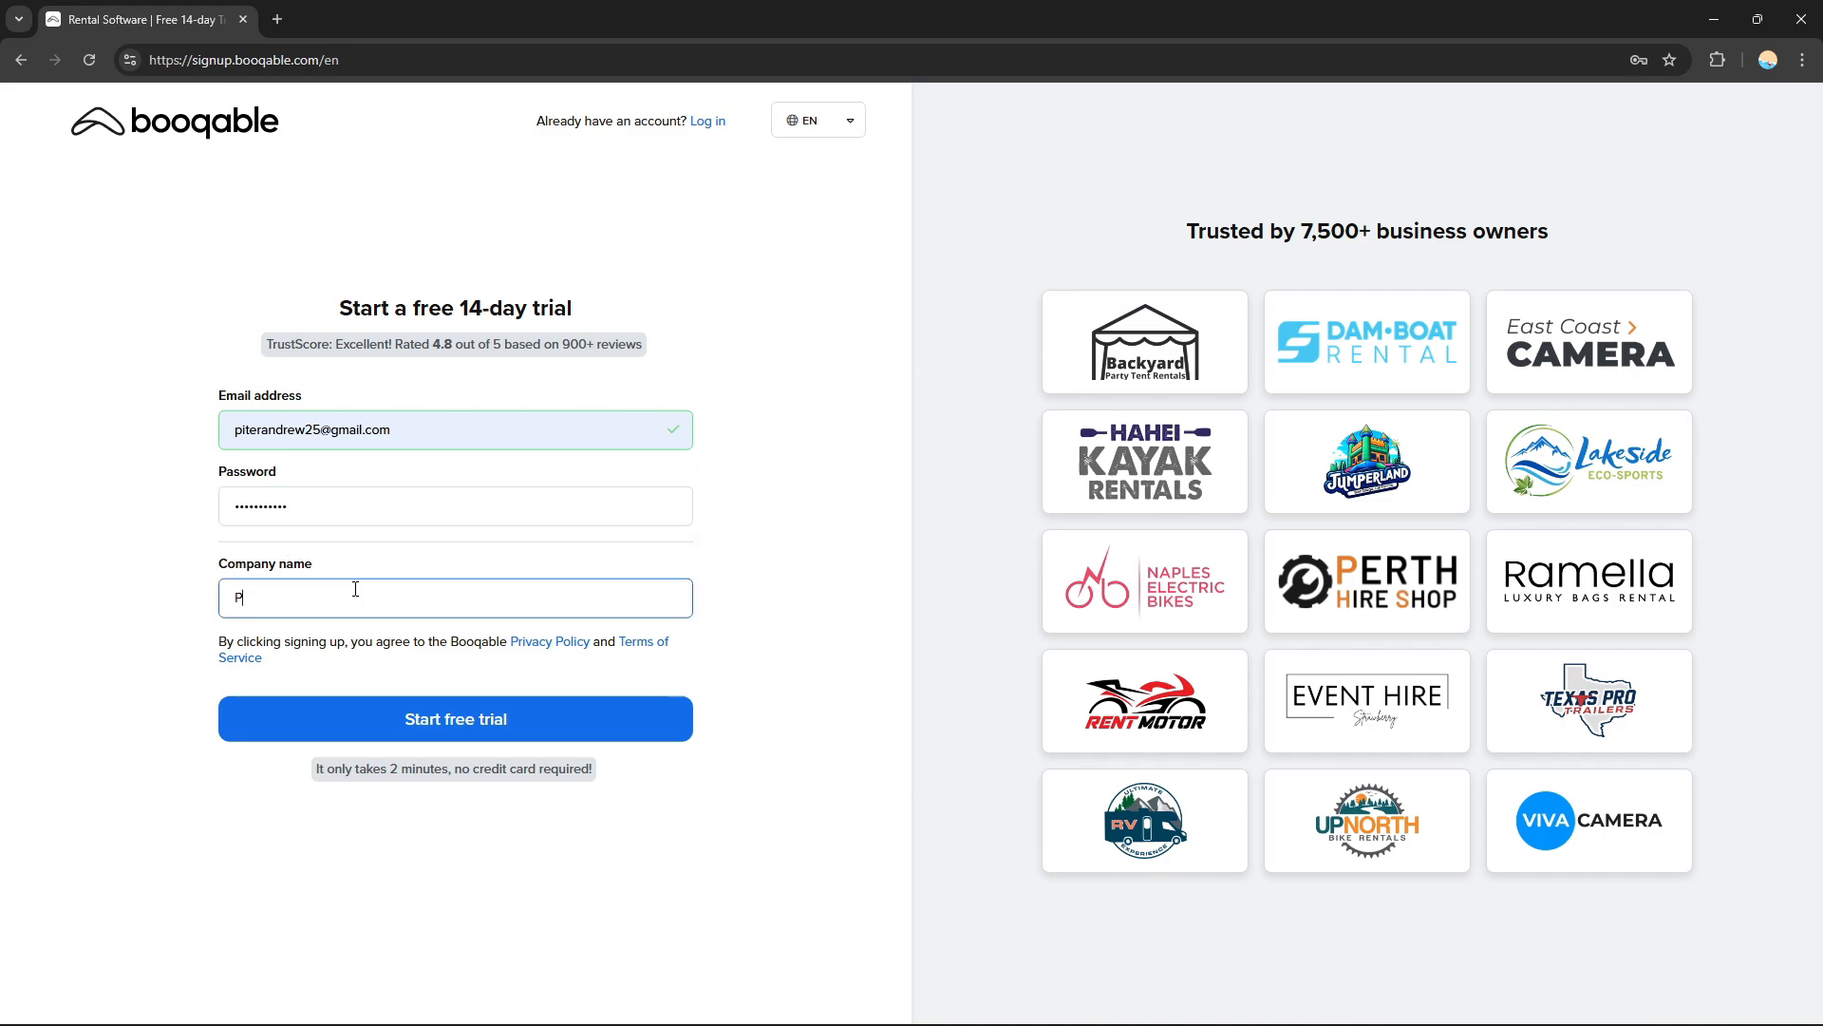
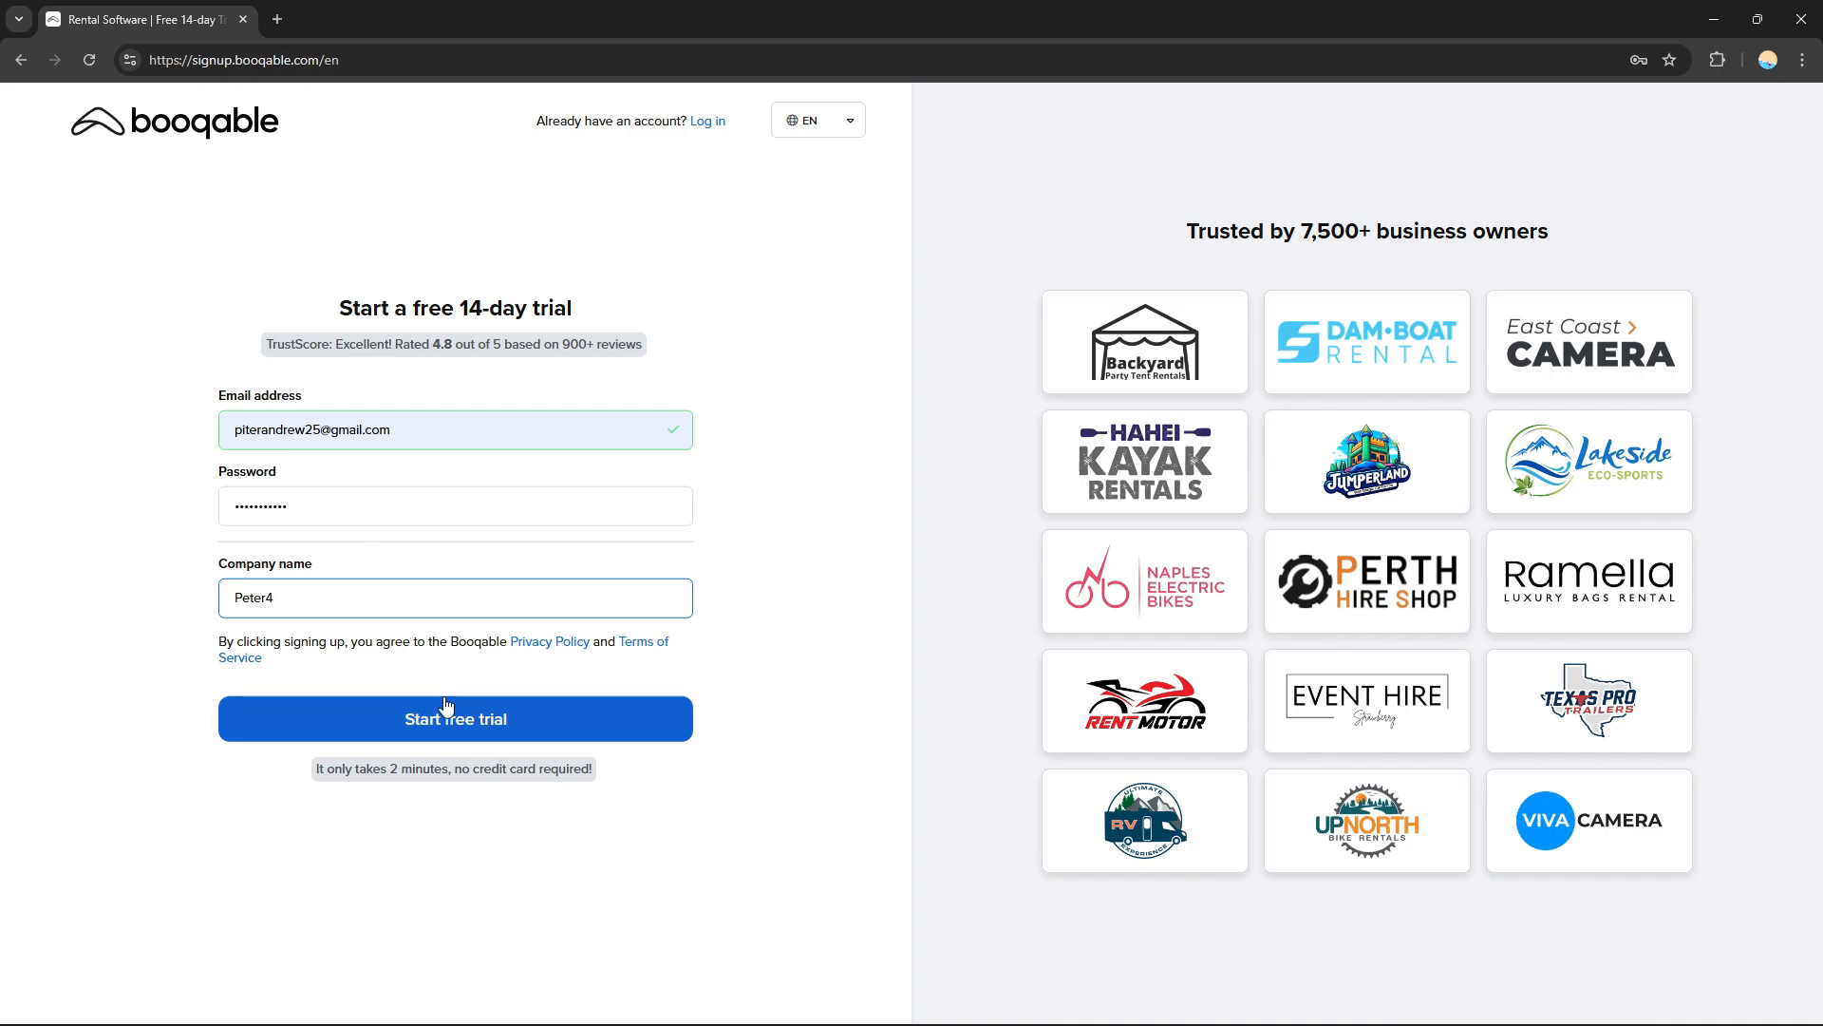
Step: Submit the form, then add a special character to the rejected password
{"action": "left_click", "coordinate": [505, 726]}
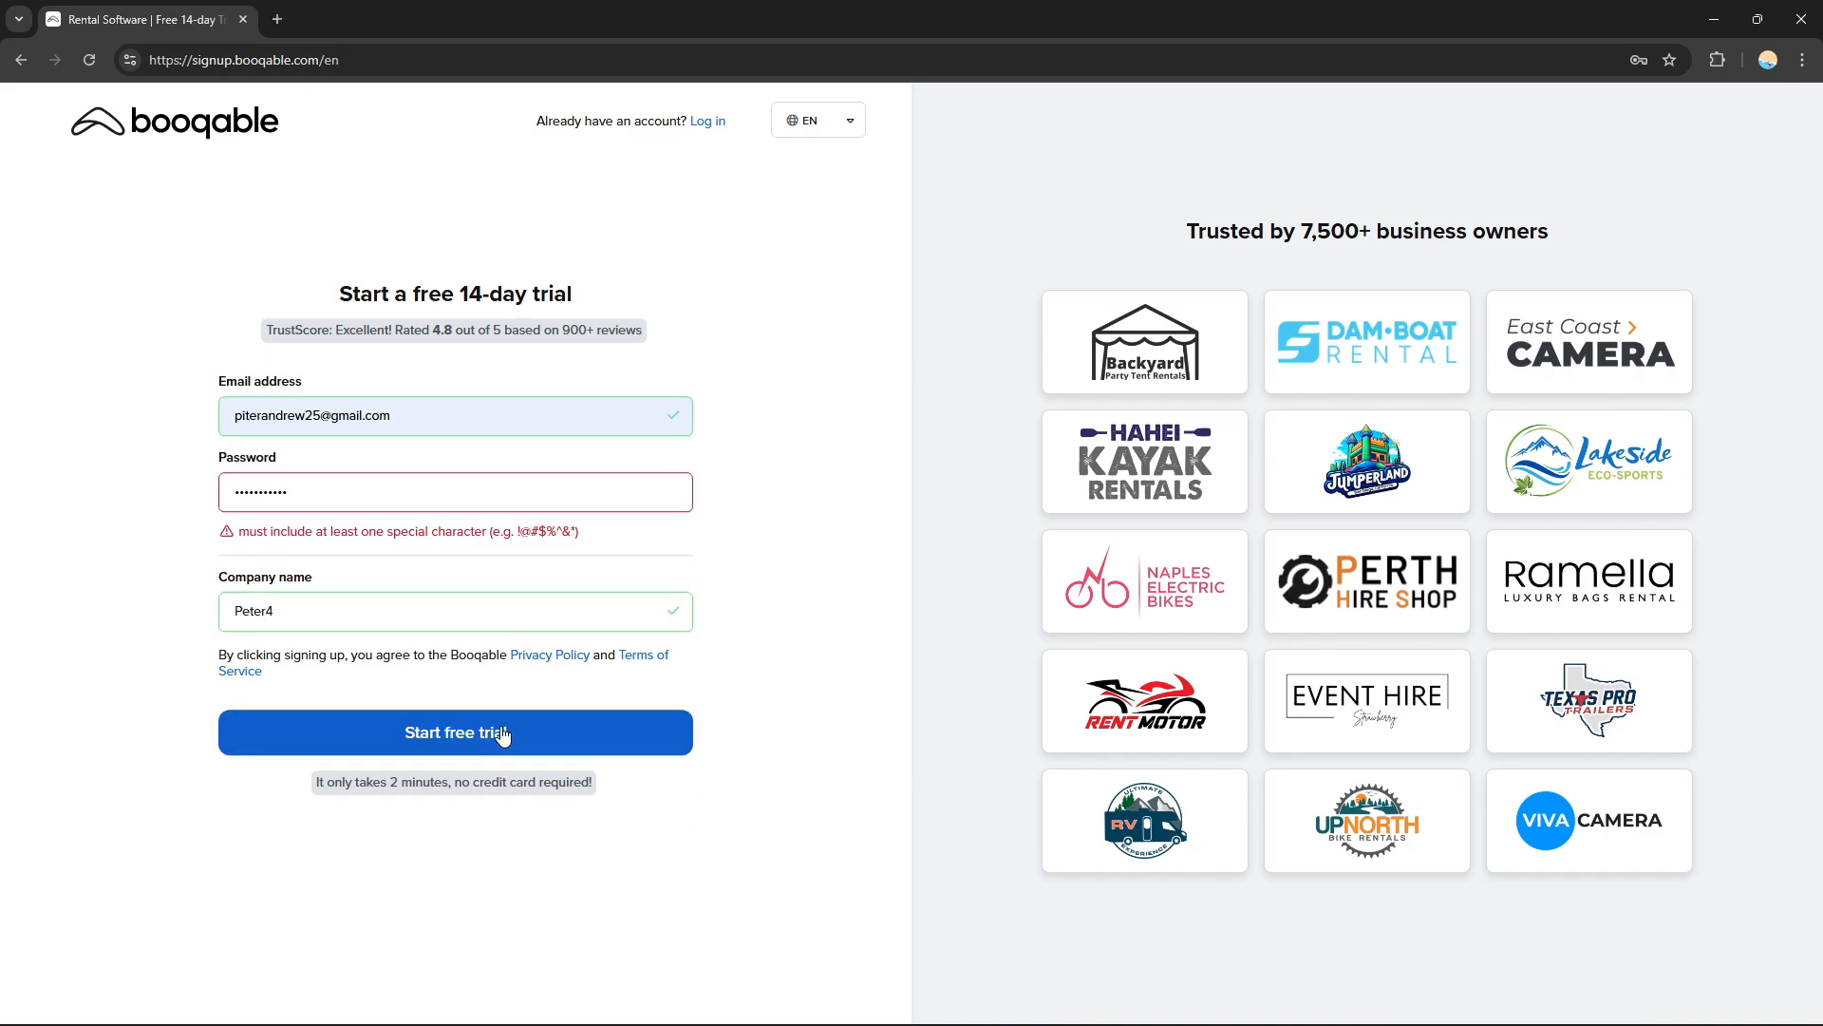
{"action": "left_click", "coordinate": [394, 497]}
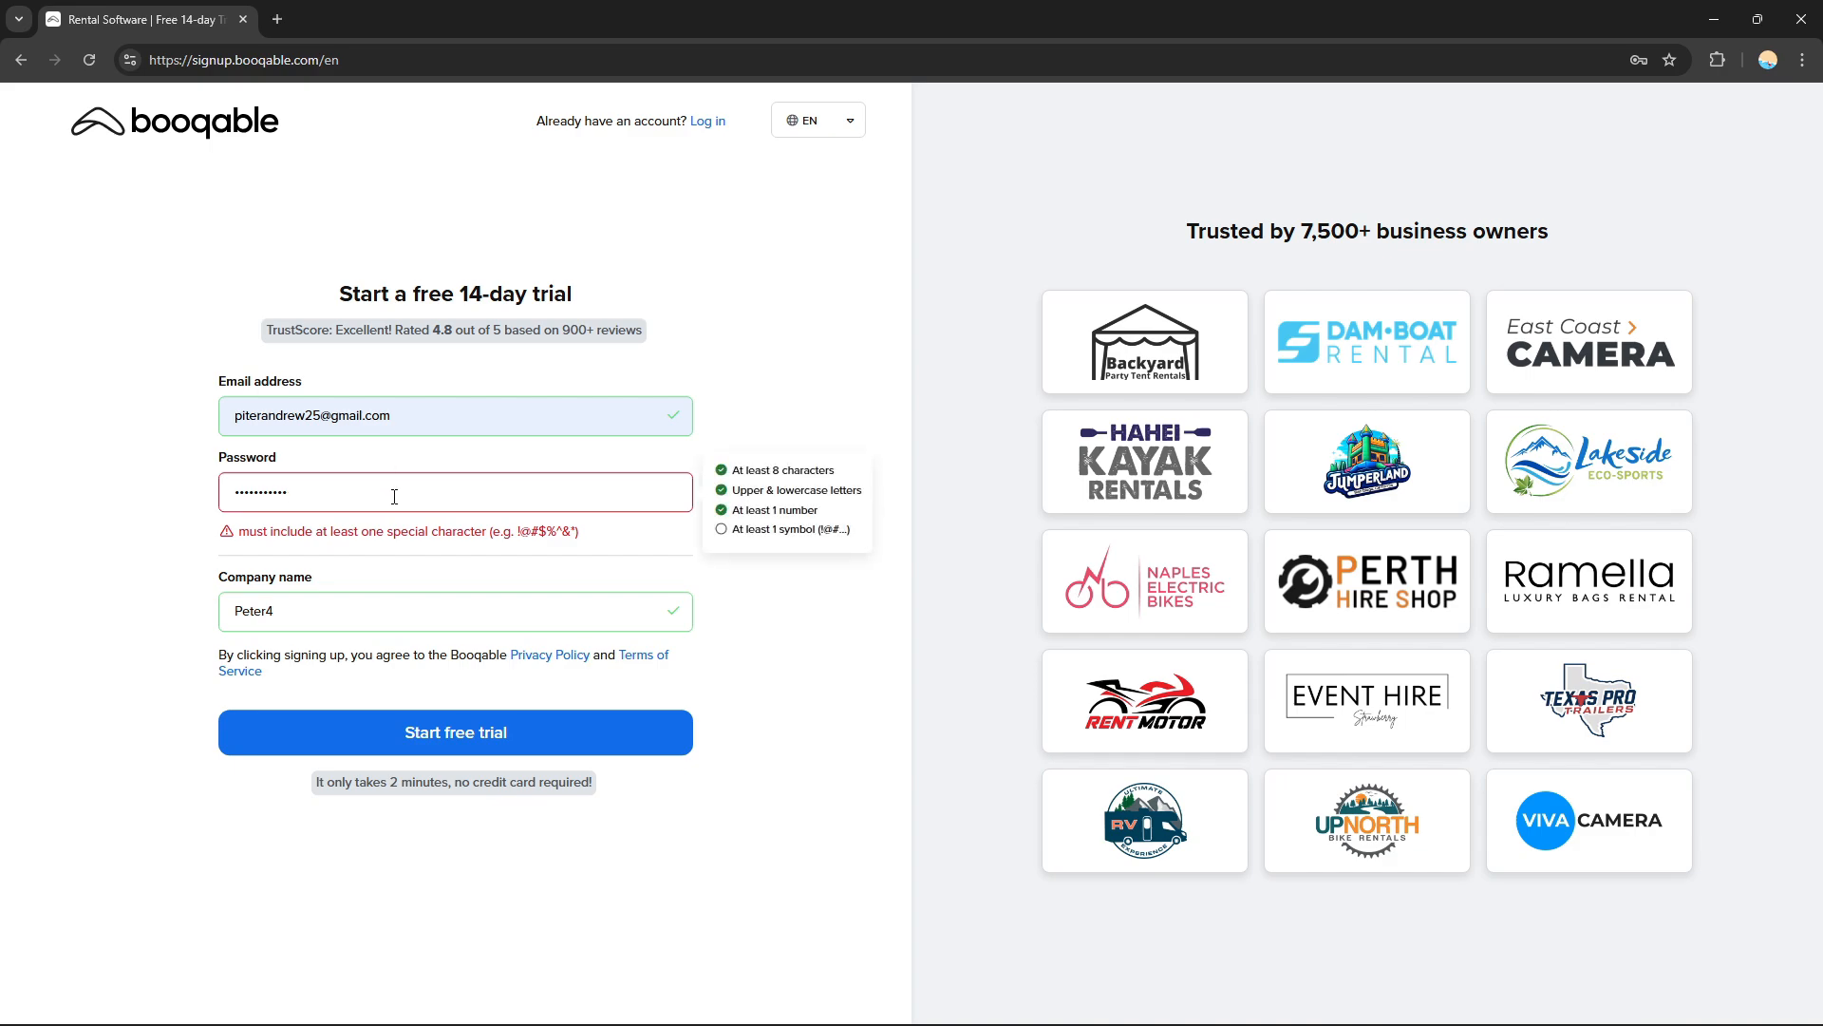
{"action": "type", "text": "@"}
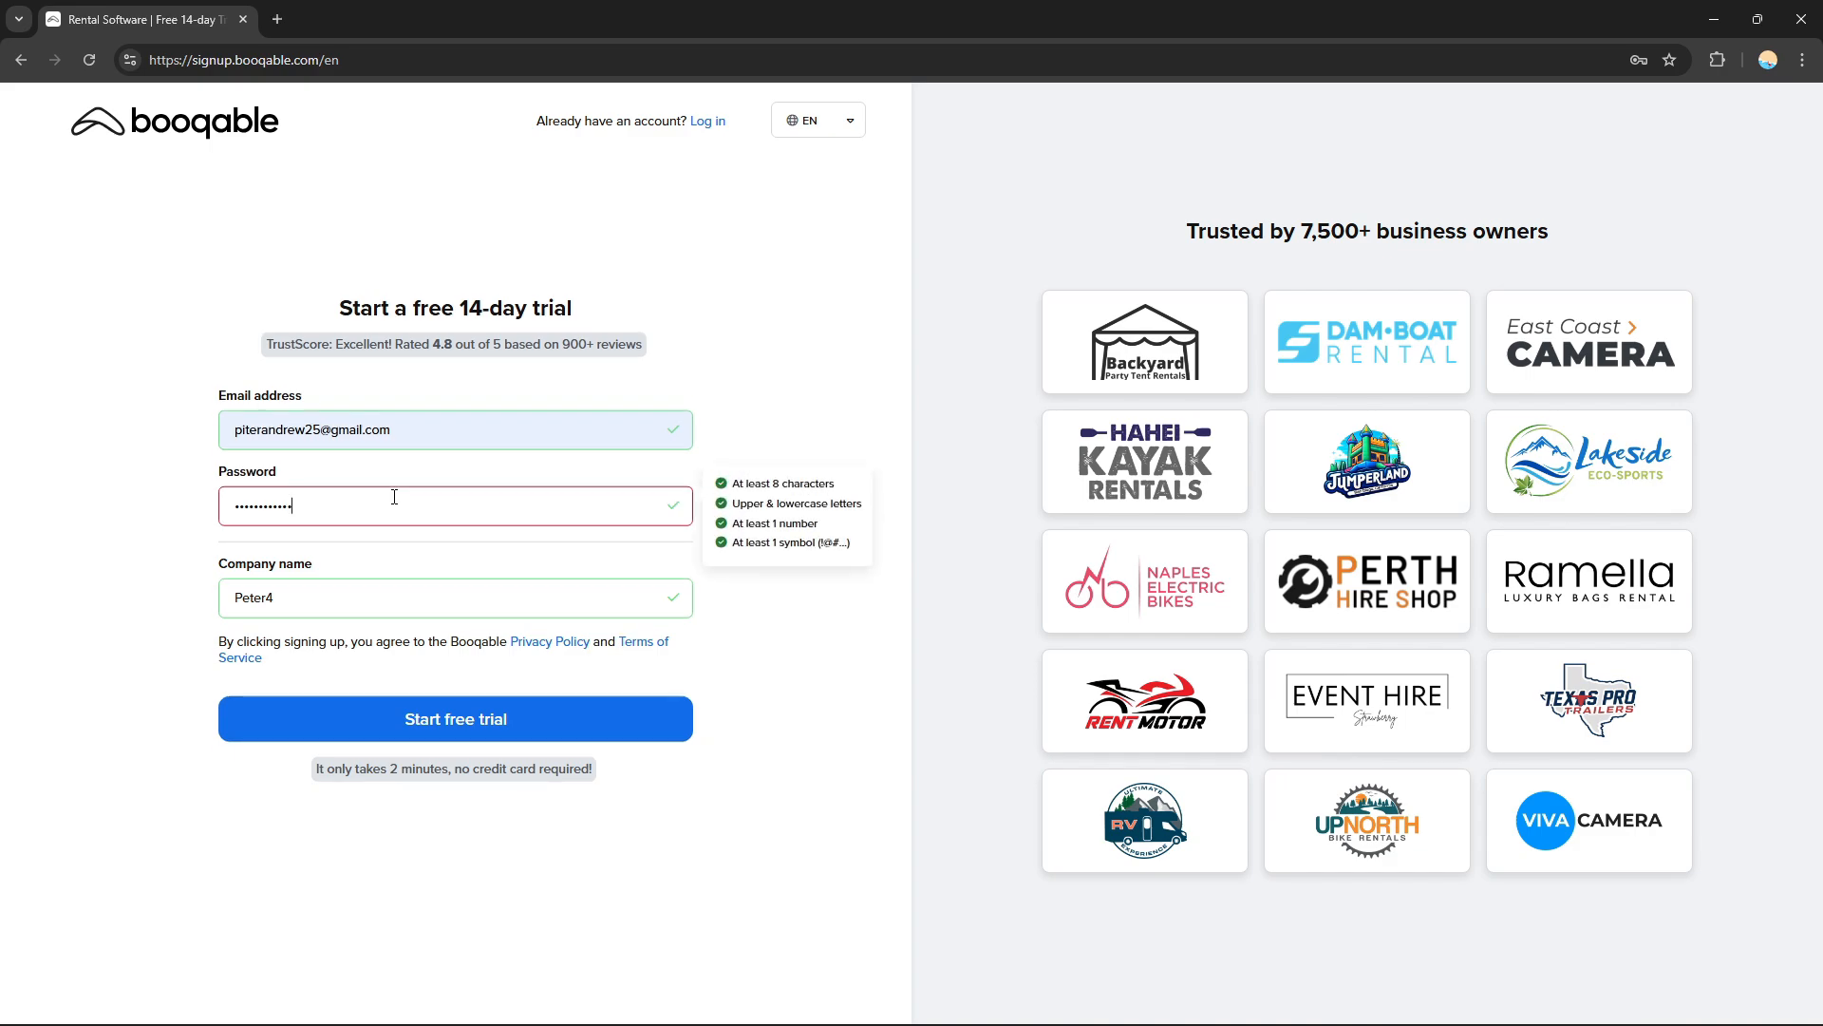
Step: Submit sign-up, autofill first and last name, keep Philippines, leave phone blank, and continue
{"action": "left_click", "coordinate": [490, 720]}
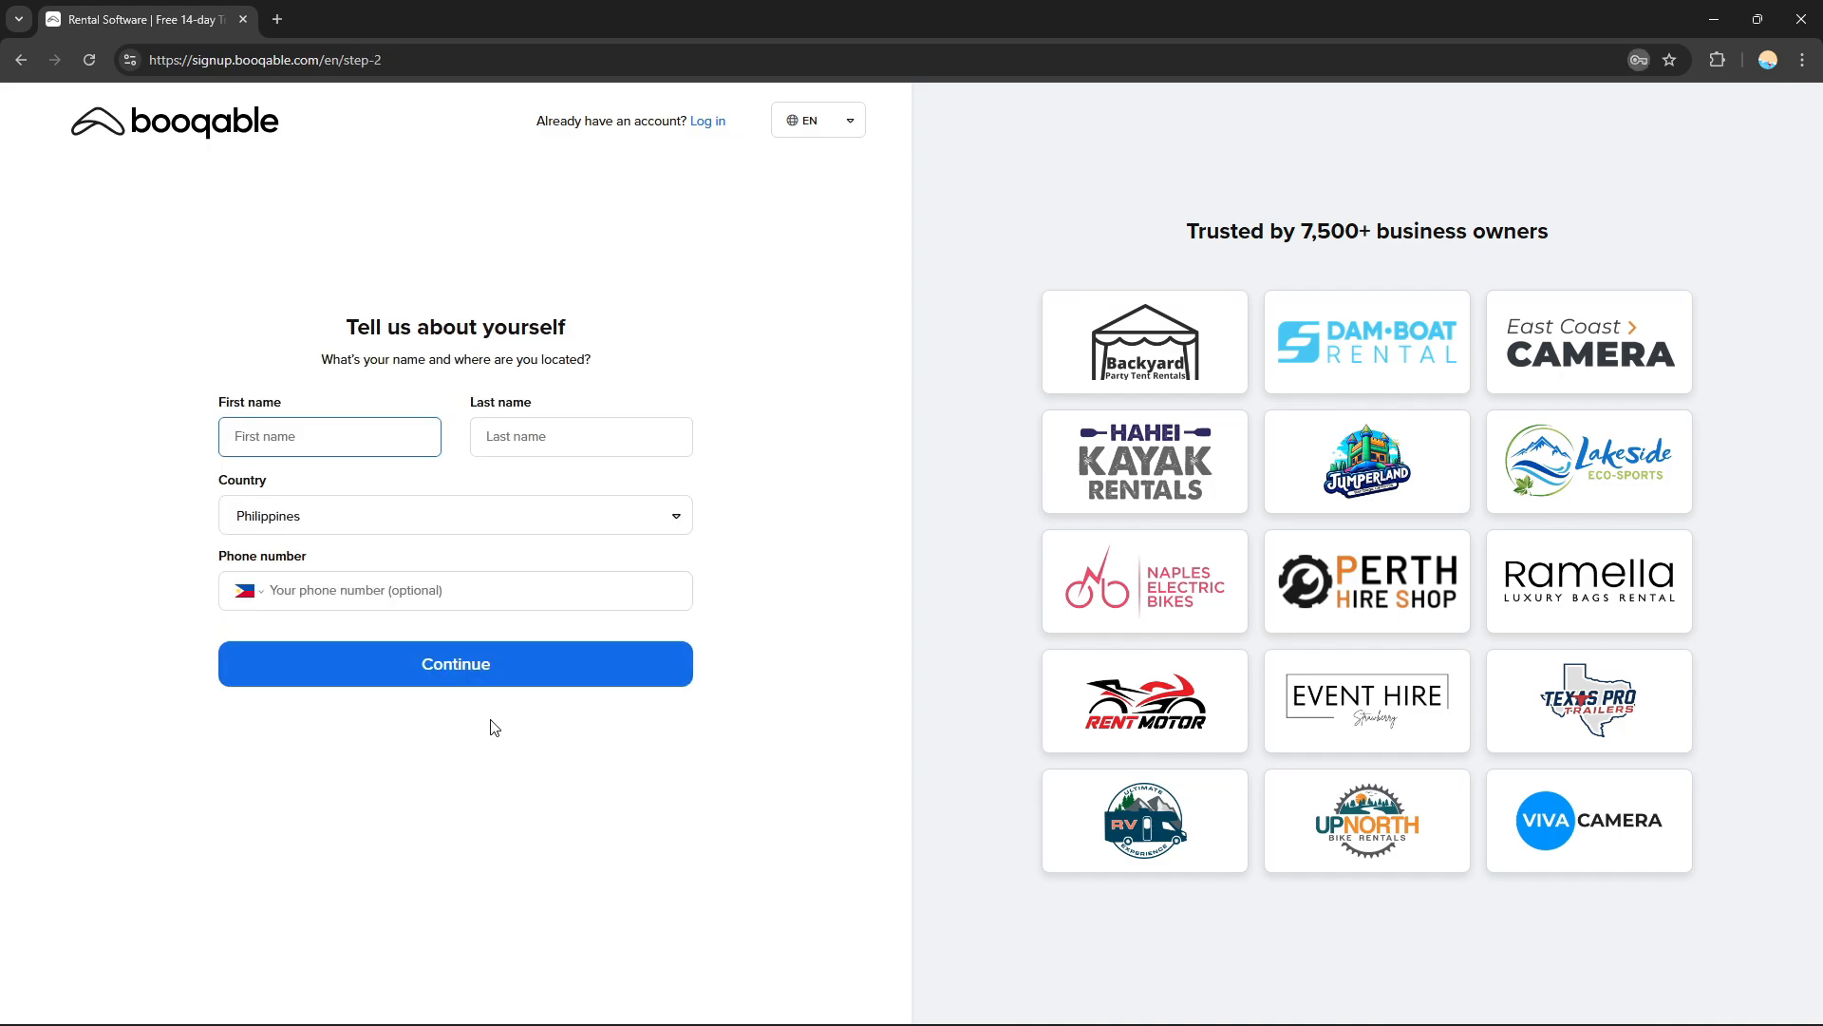
{"action": "left_click", "coordinate": [386, 486]}
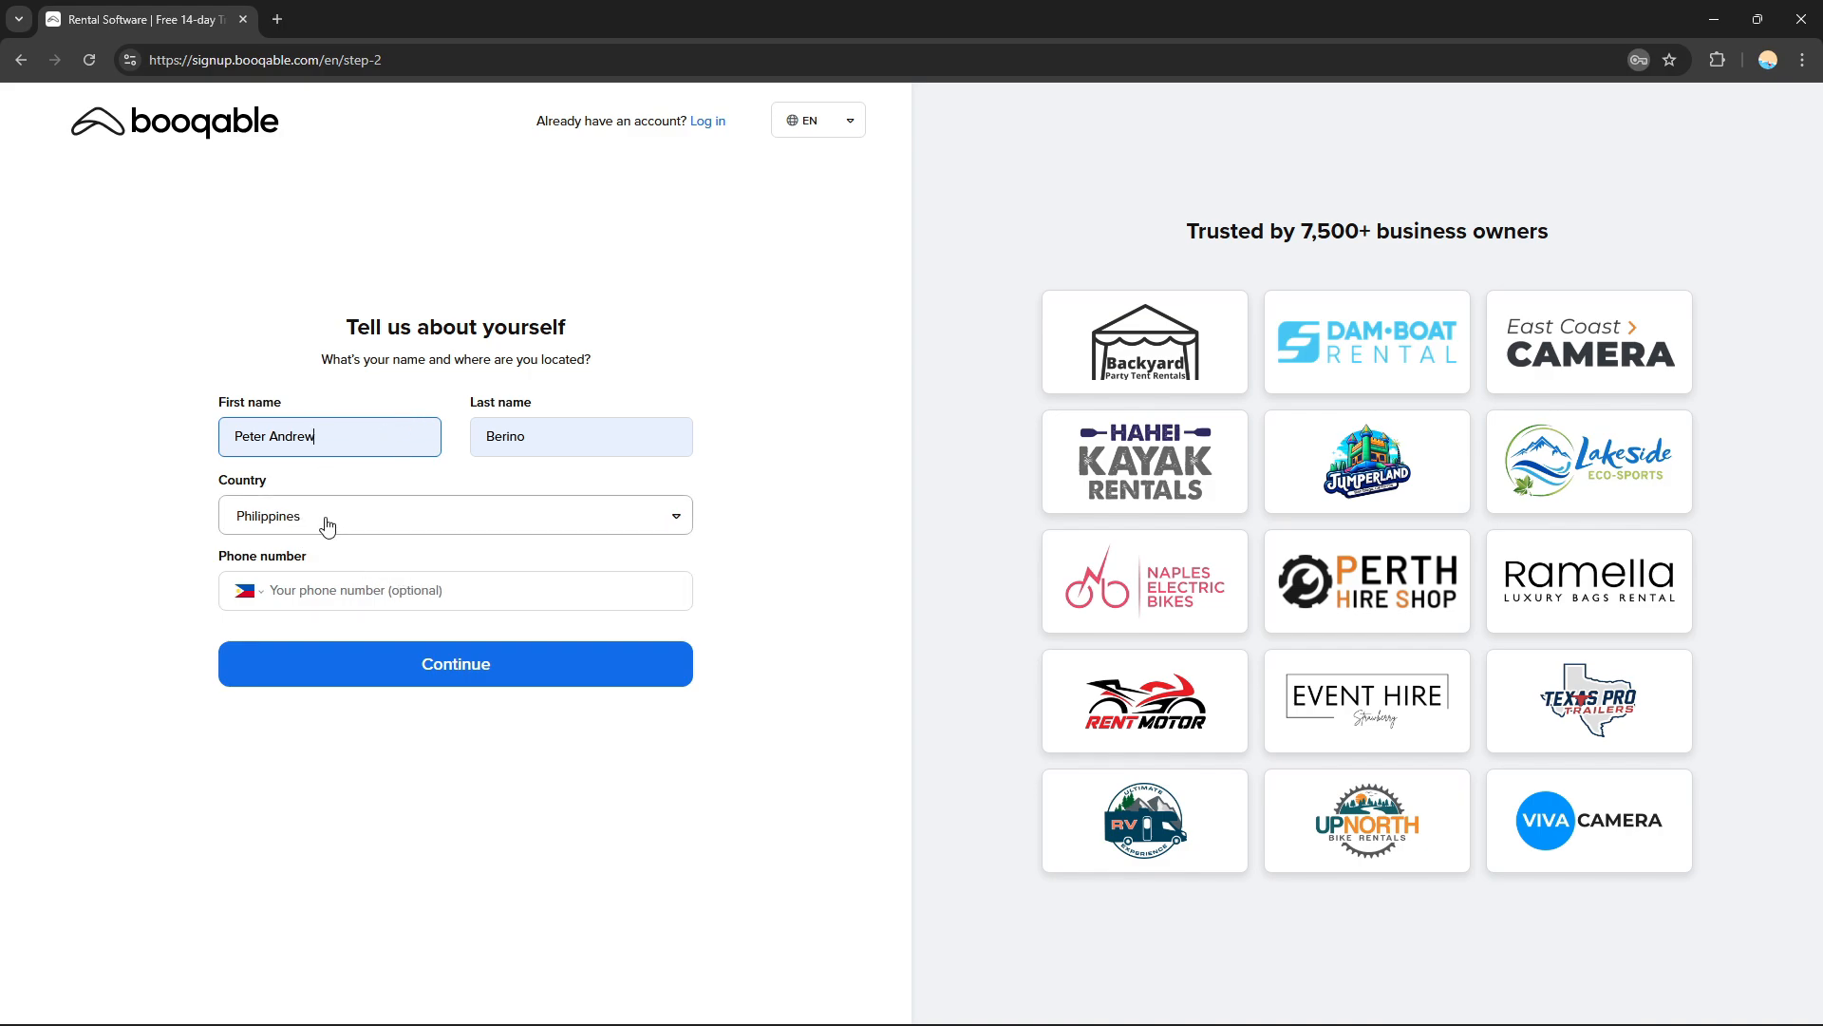
{"action": "left_click", "coordinate": [410, 595]}
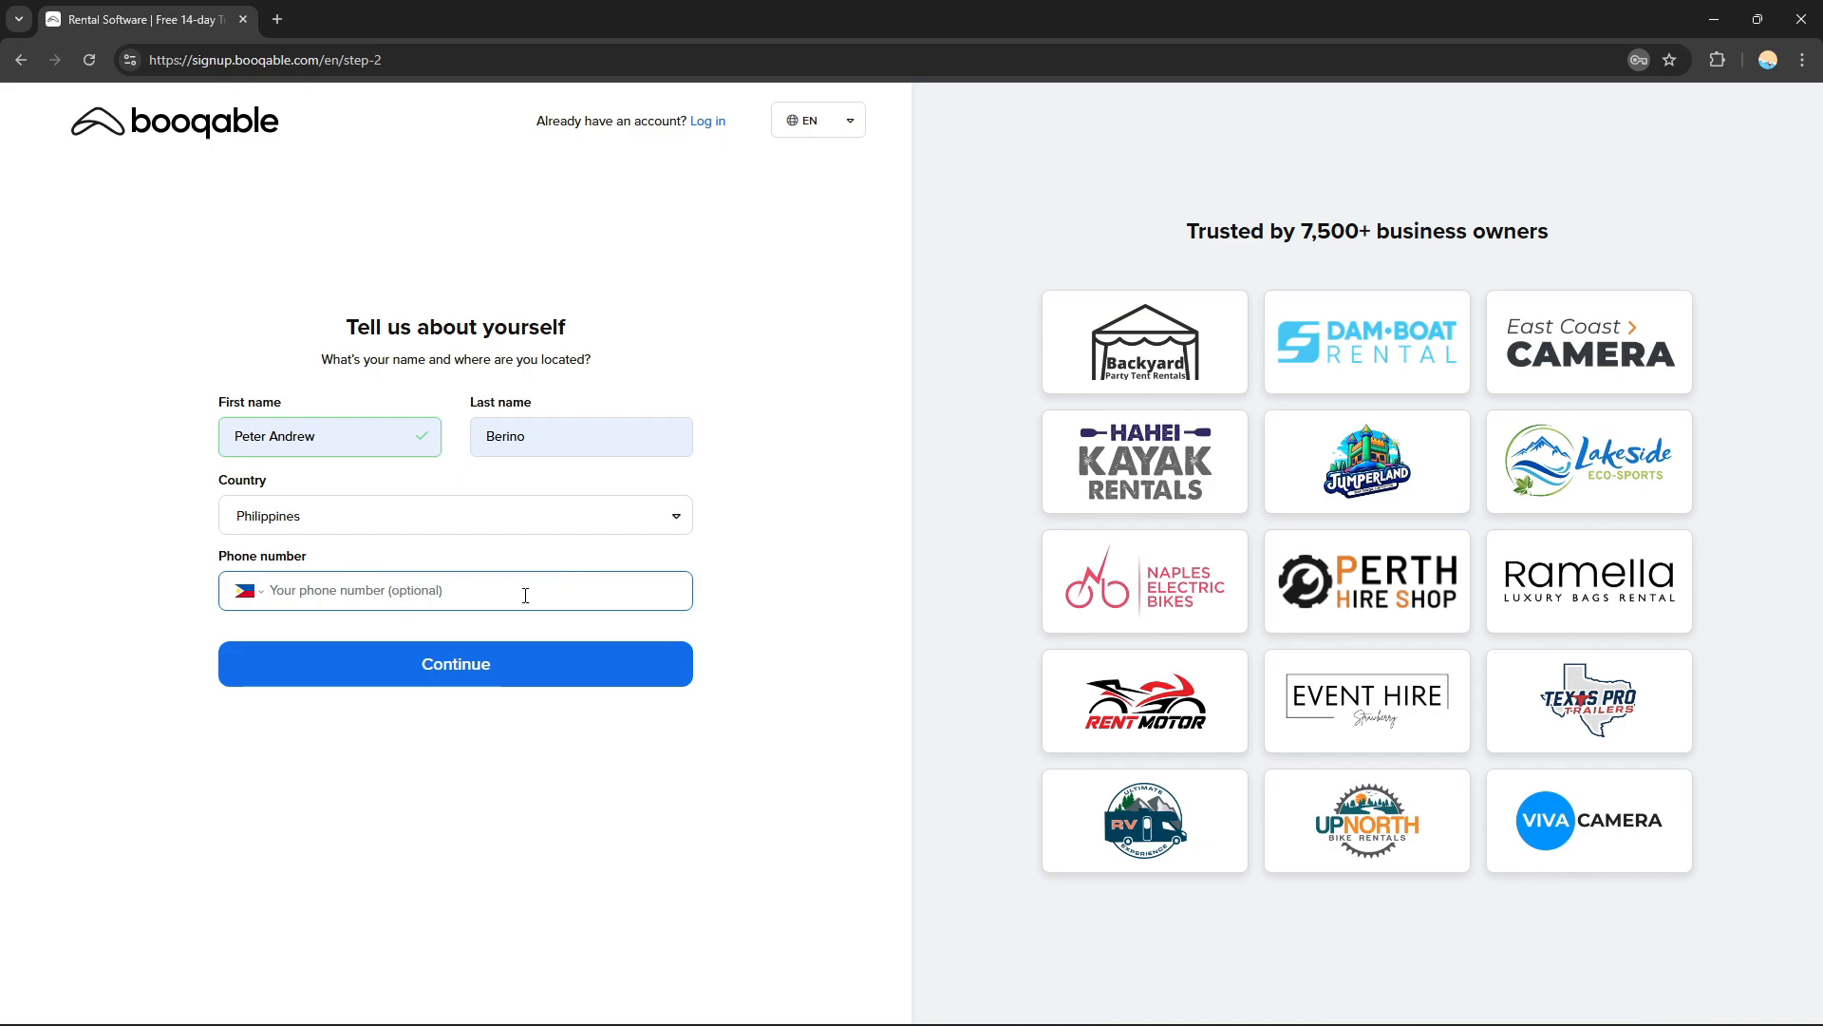
{"action": "left_click", "coordinate": [578, 746]}
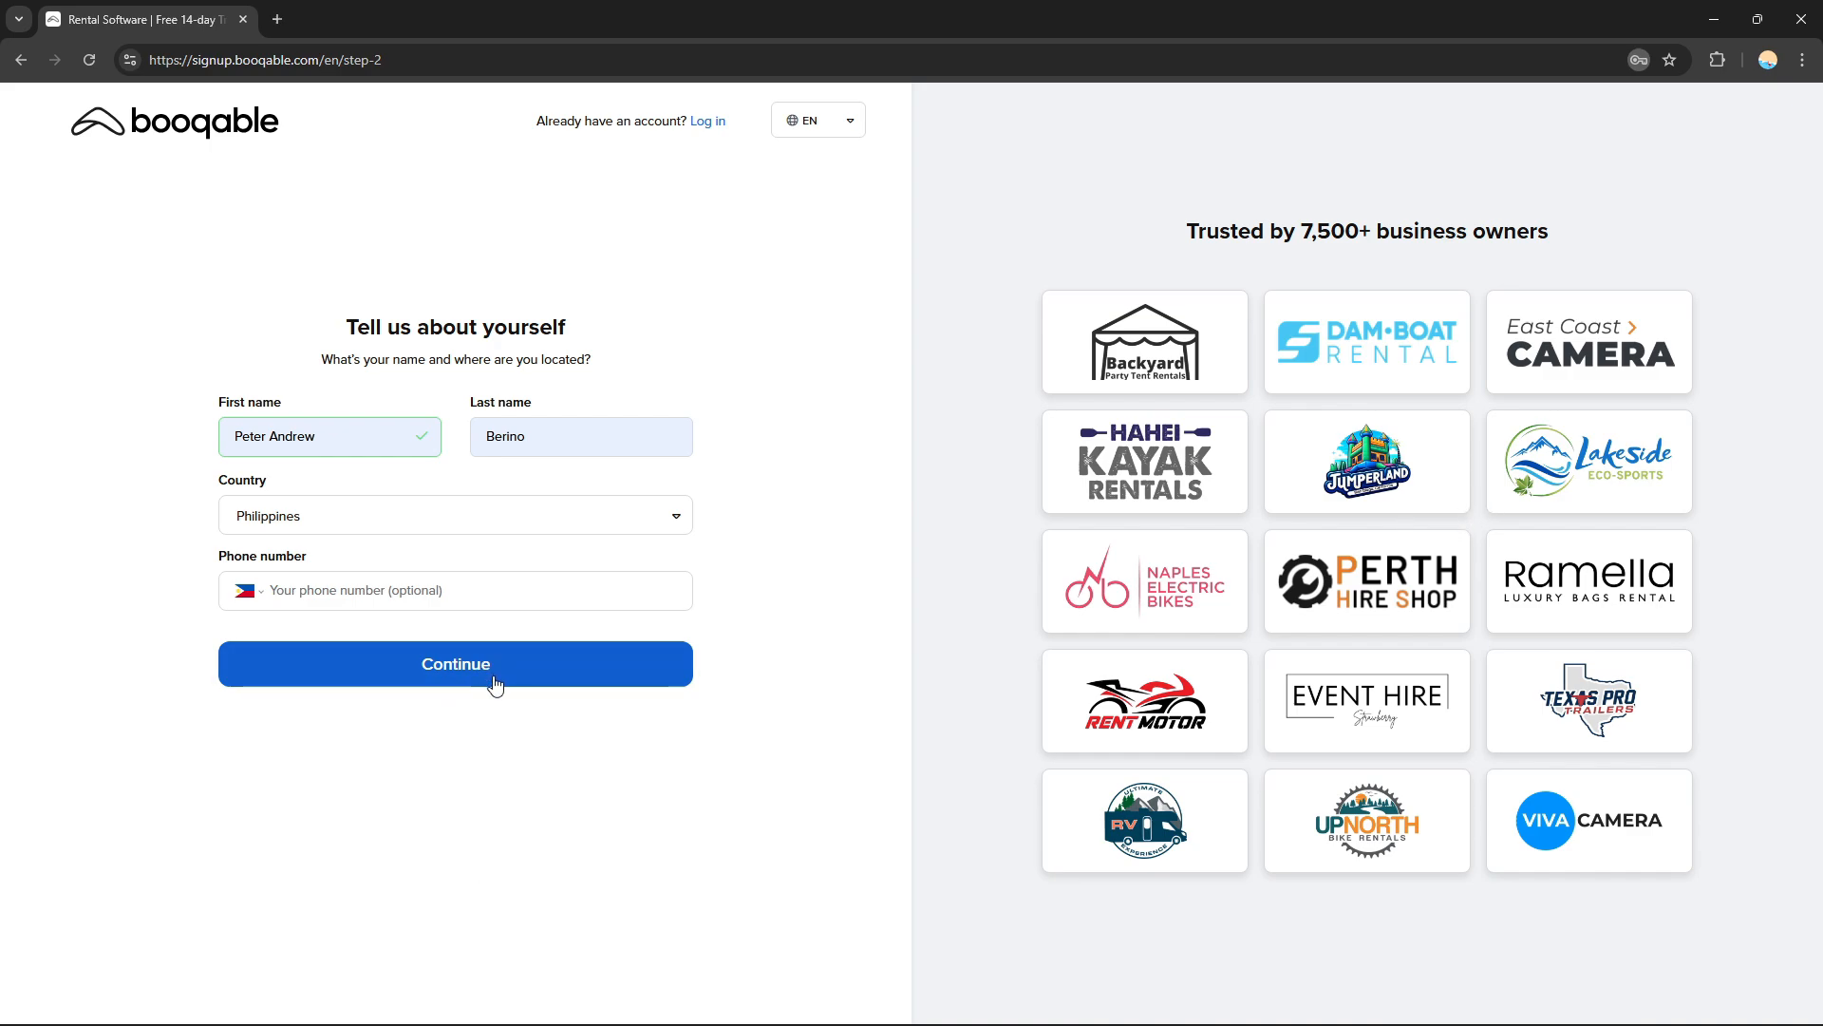
{"action": "left_click", "coordinate": [494, 681]}
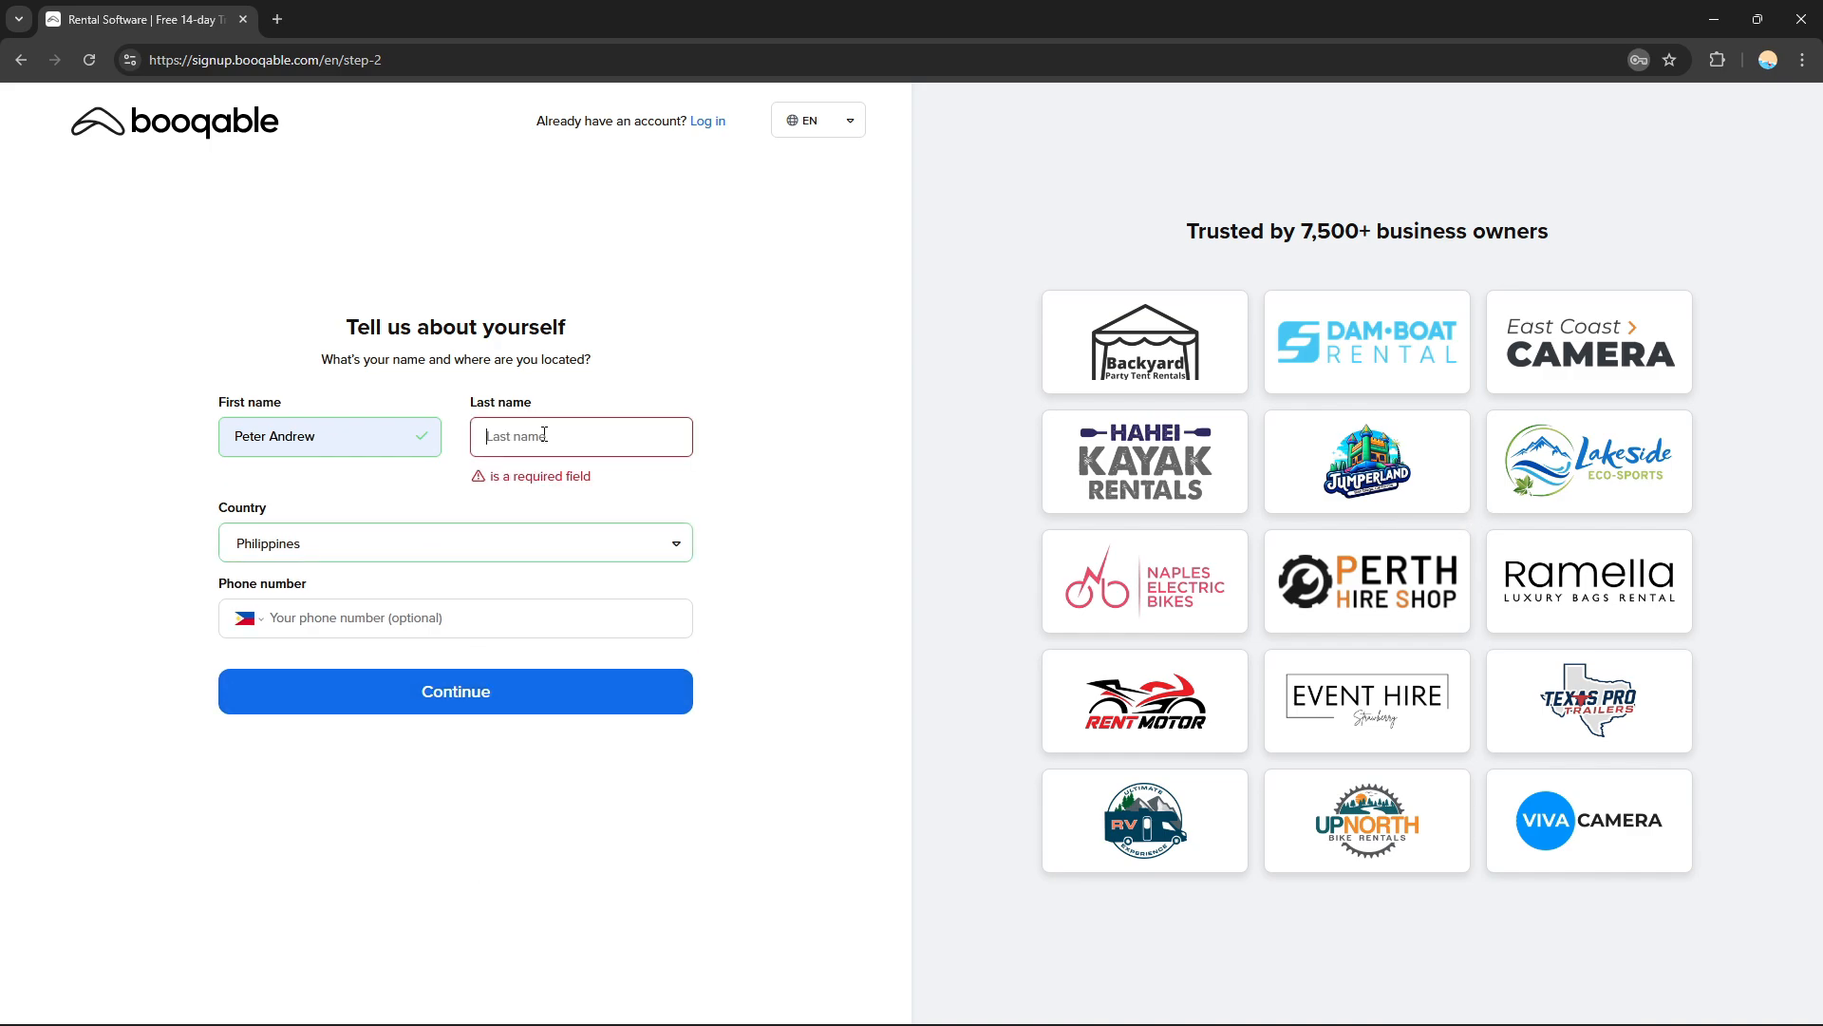
{"action": "left_click", "coordinate": [610, 489]}
{"action": "left_click", "coordinate": [495, 703]}
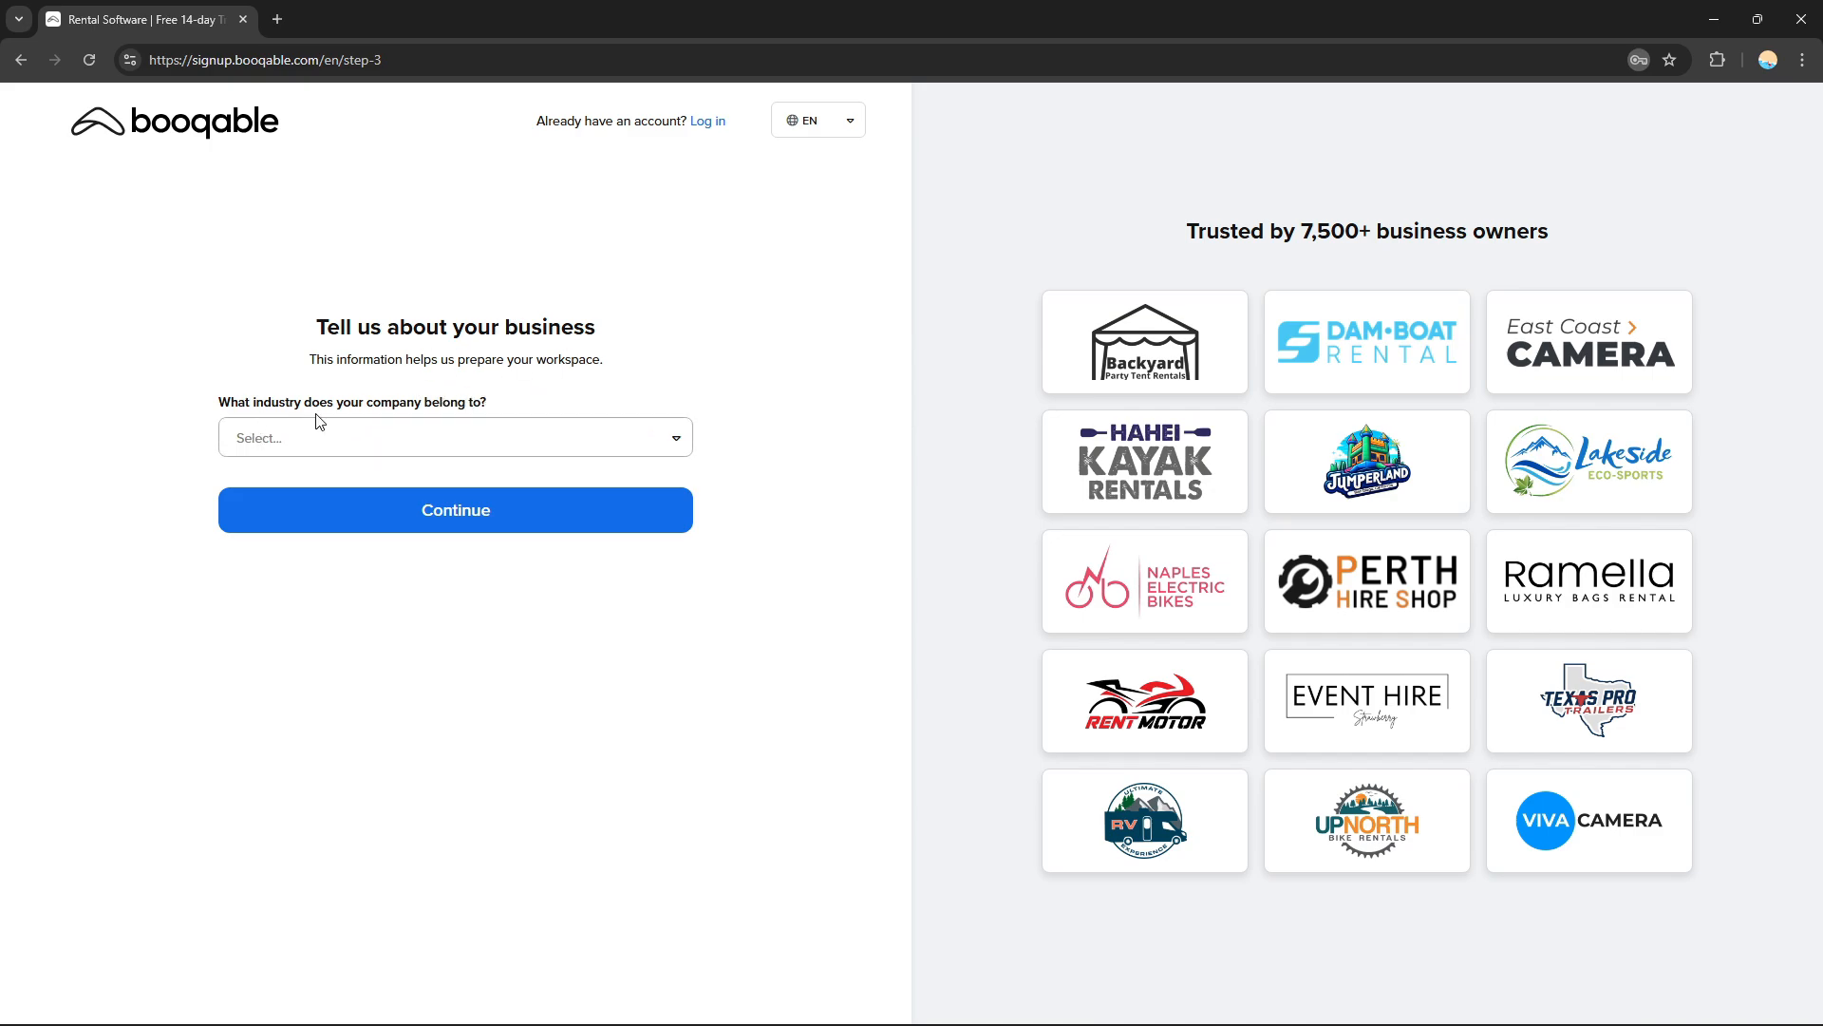
Step: Choose Clothing as the industry and Fashion items as the rented products, then continue
{"action": "left_click", "coordinate": [412, 439]}
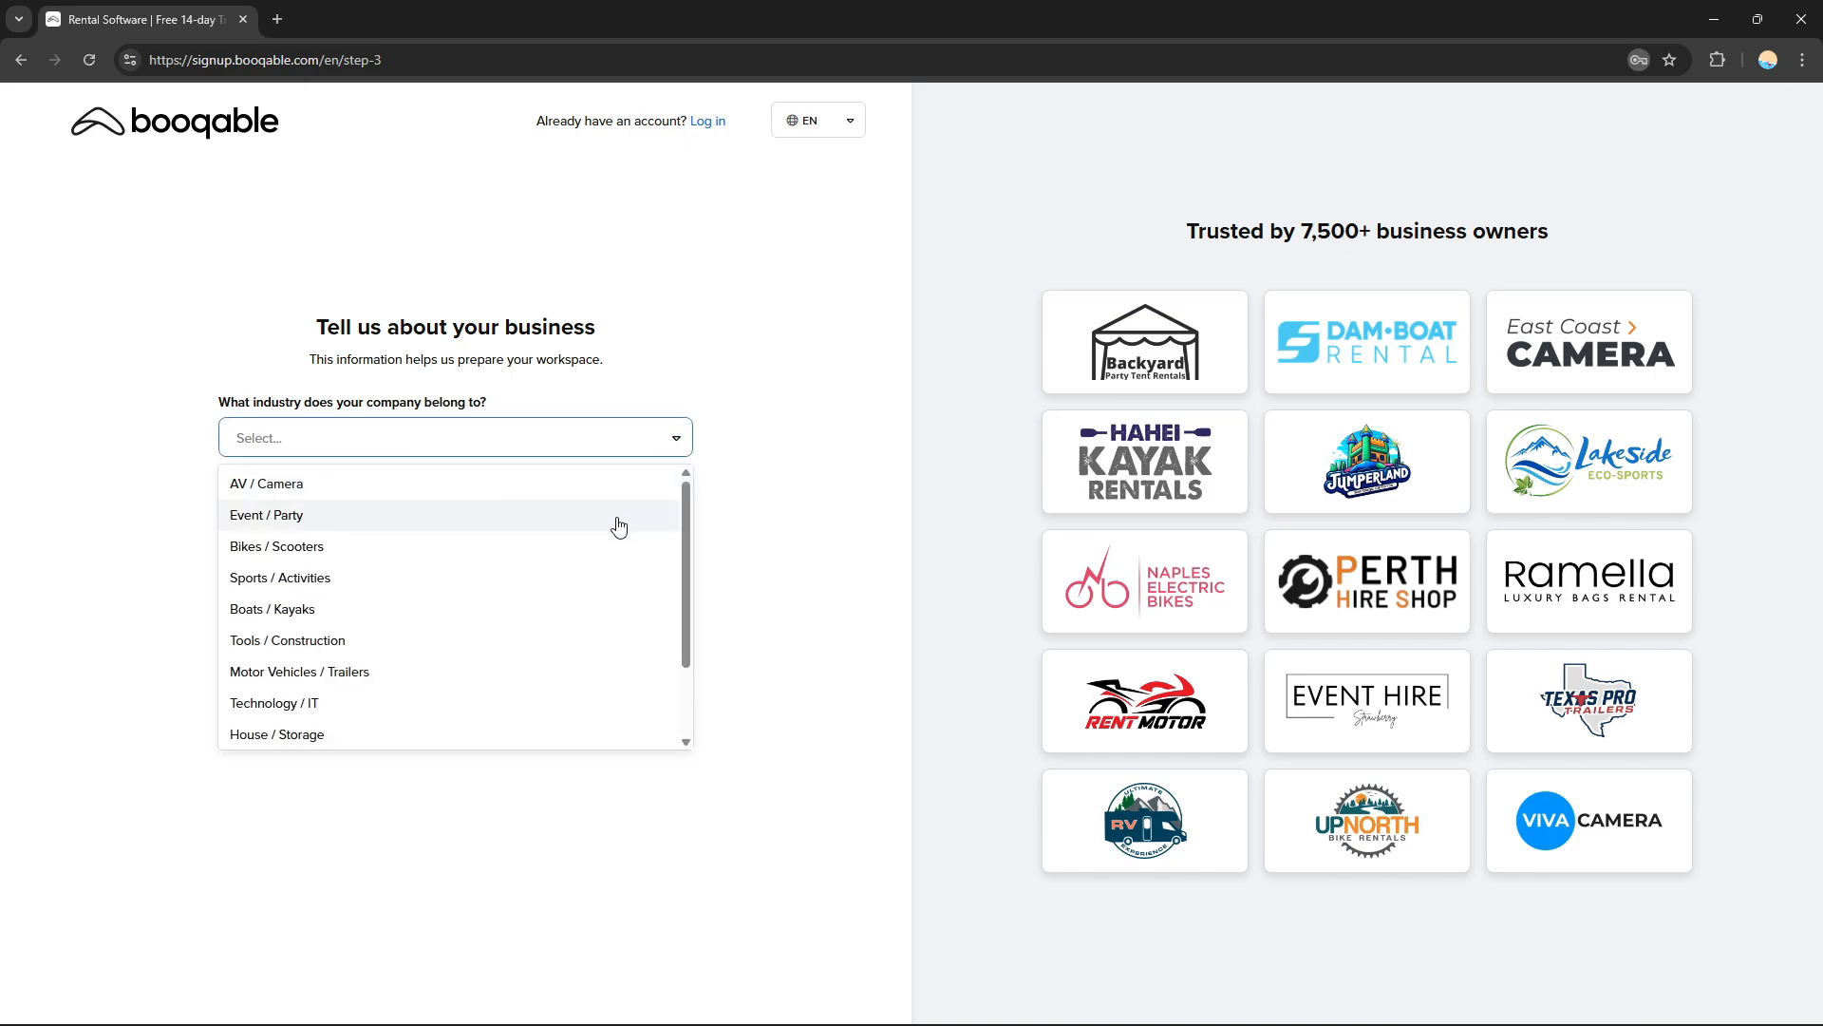
{"action": "left_click_drag", "start_coordinate": [686, 509], "coordinate": [684, 617]}
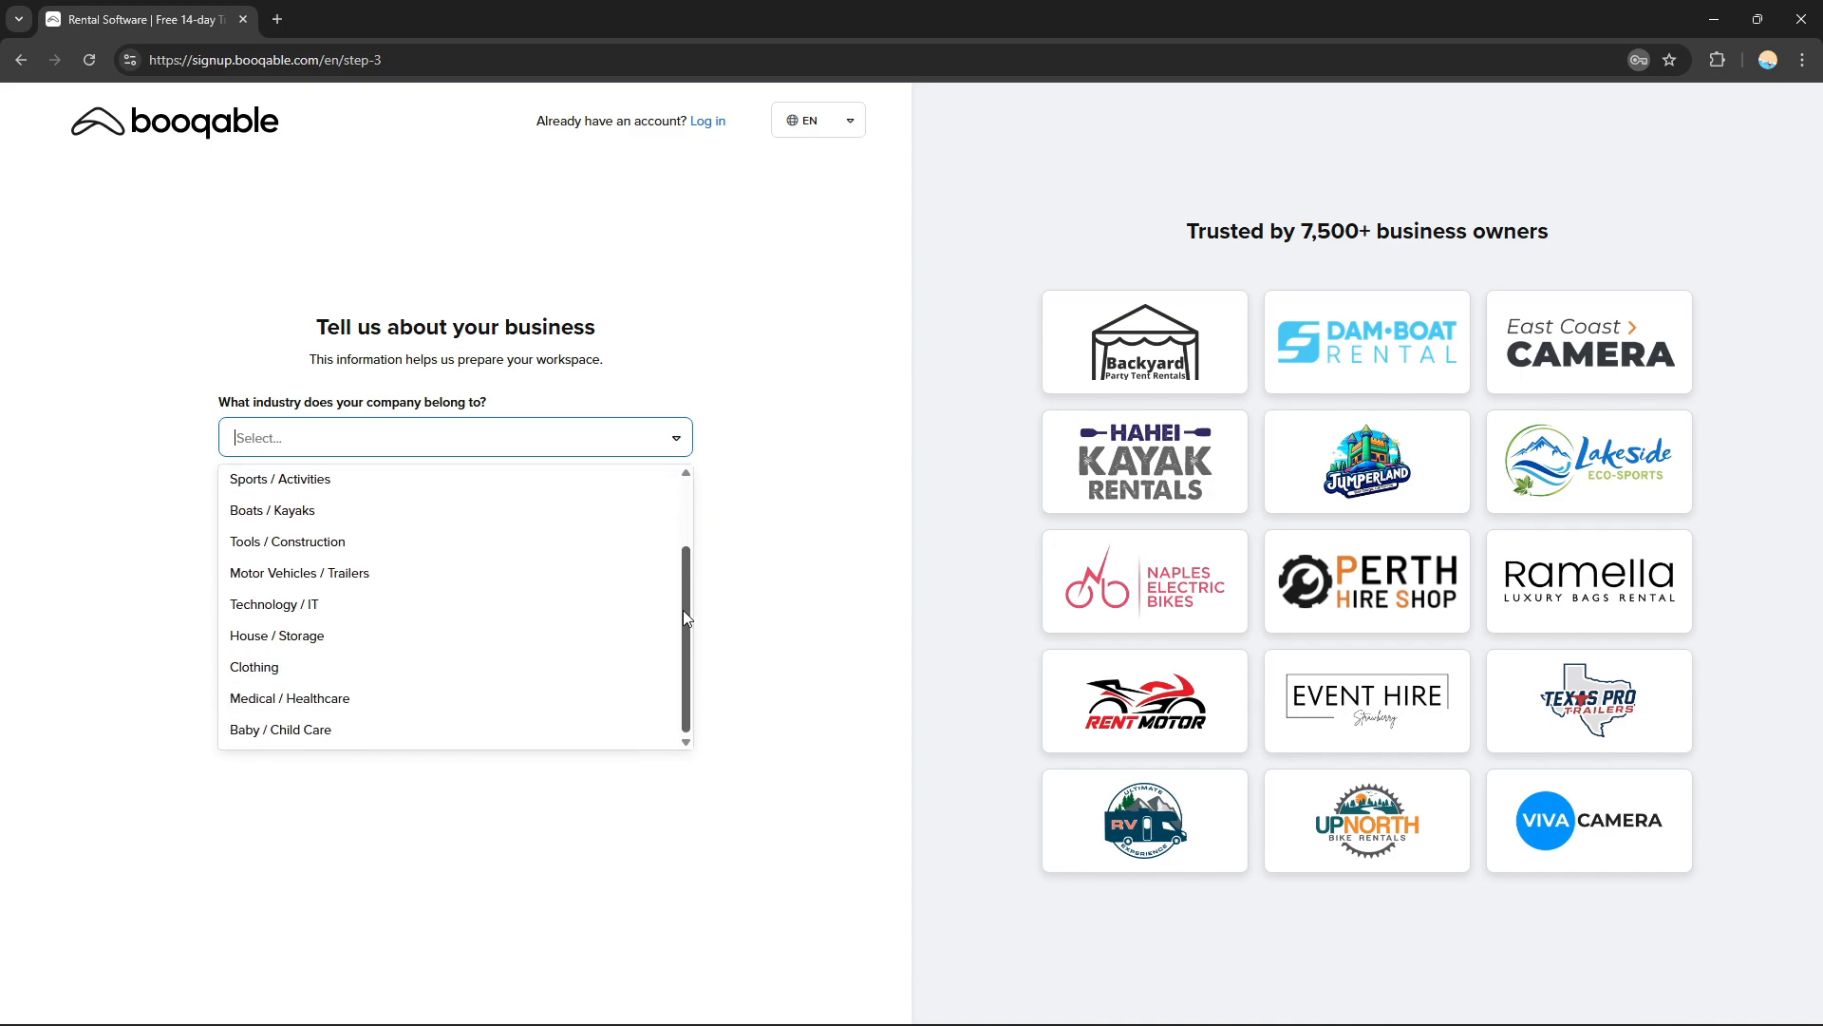
{"action": "left_click", "coordinate": [252, 667]}
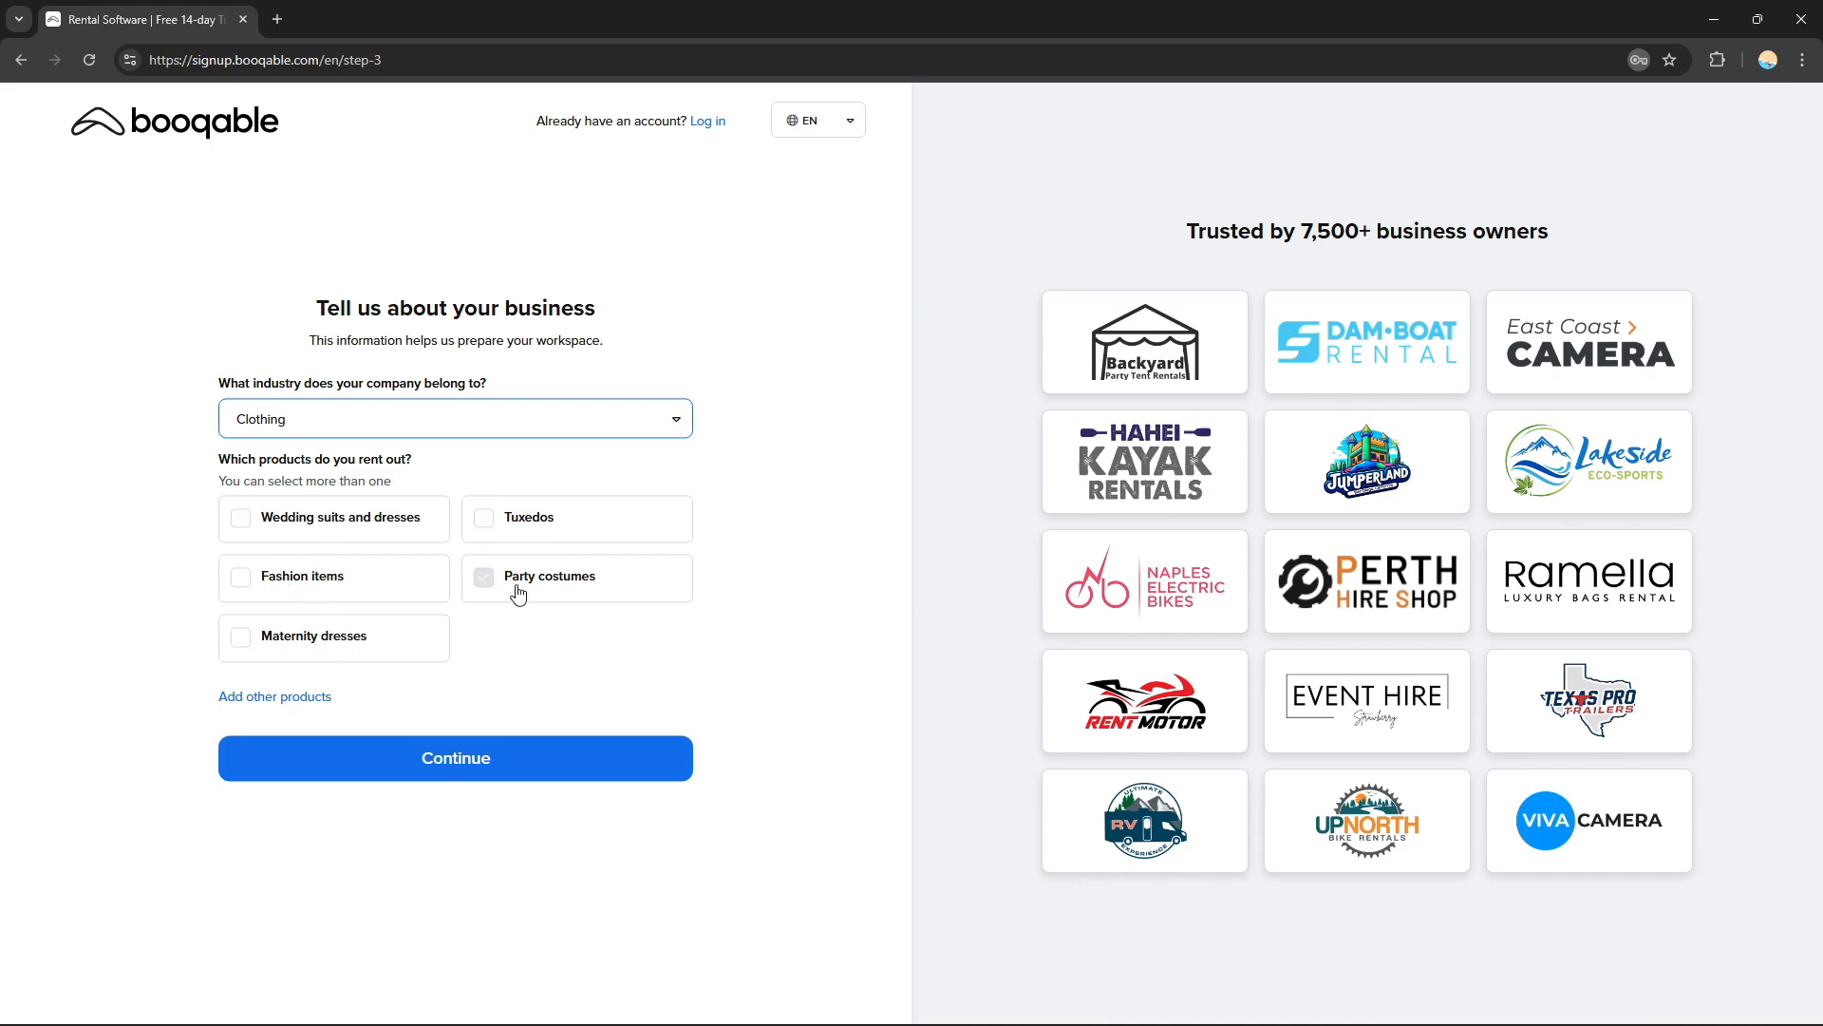
{"action": "left_click", "coordinate": [245, 581]}
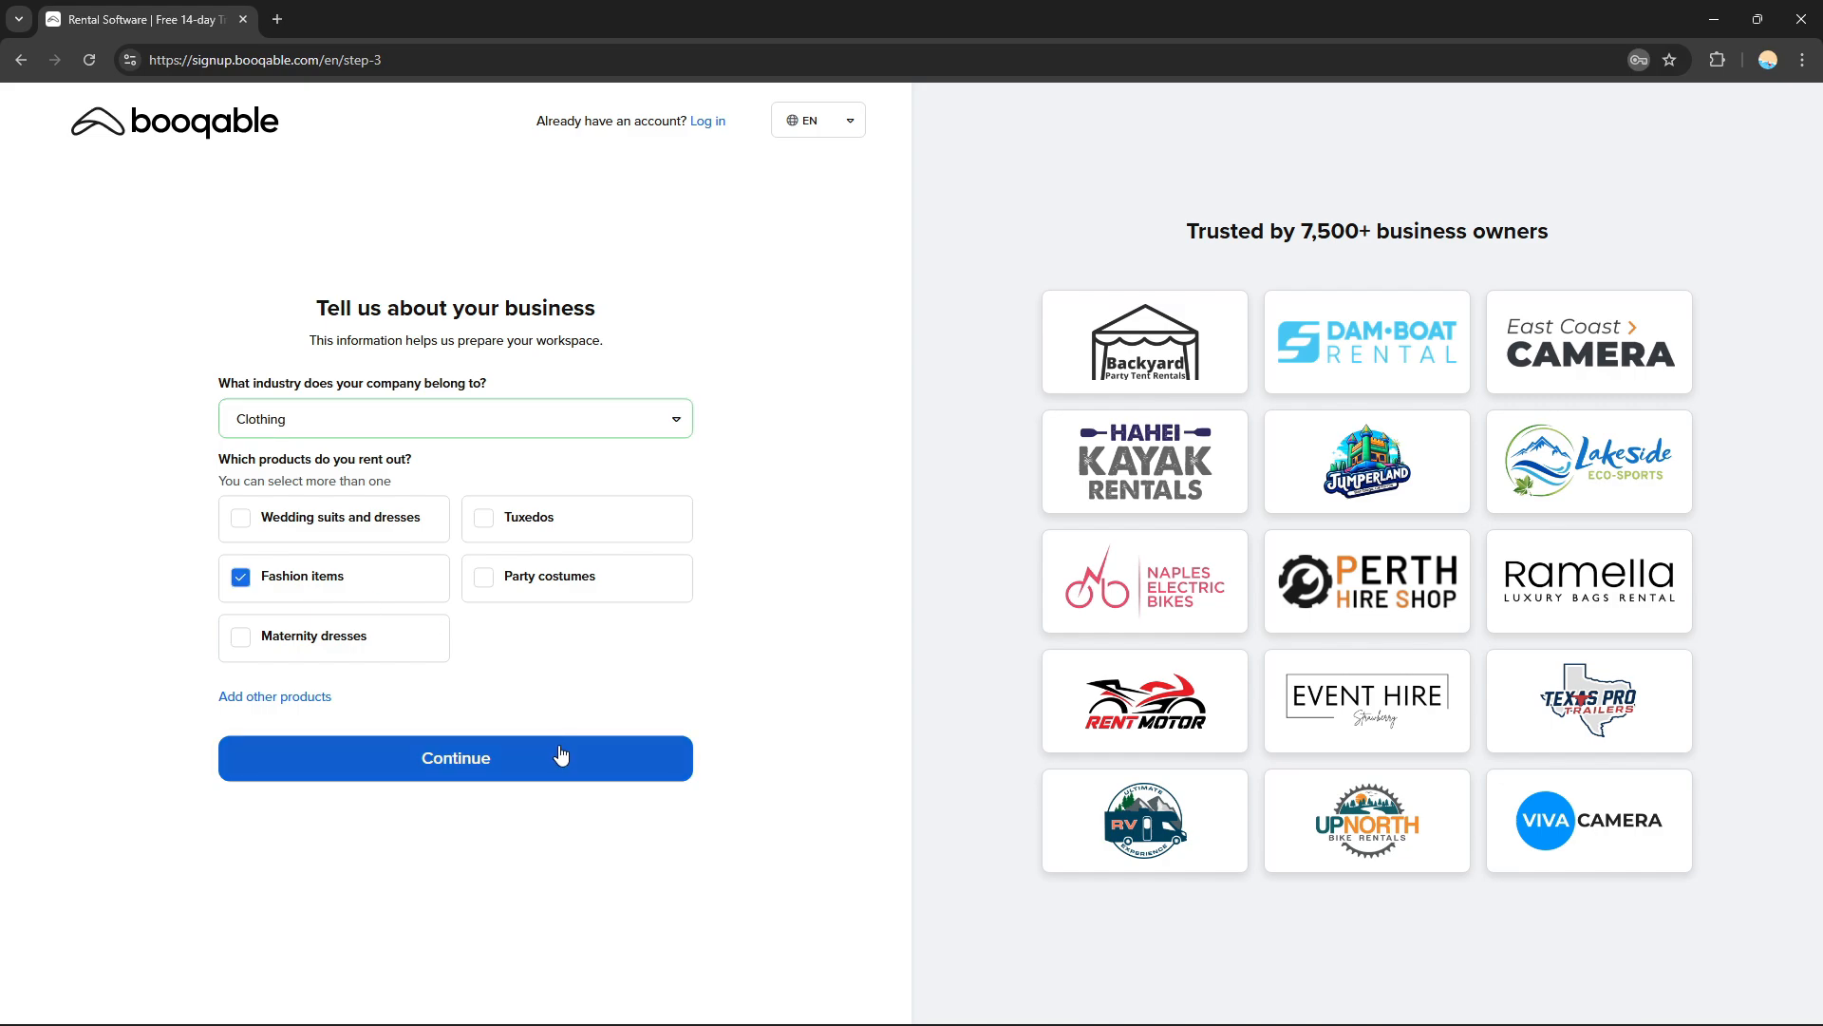
{"action": "left_click", "coordinate": [554, 771]}
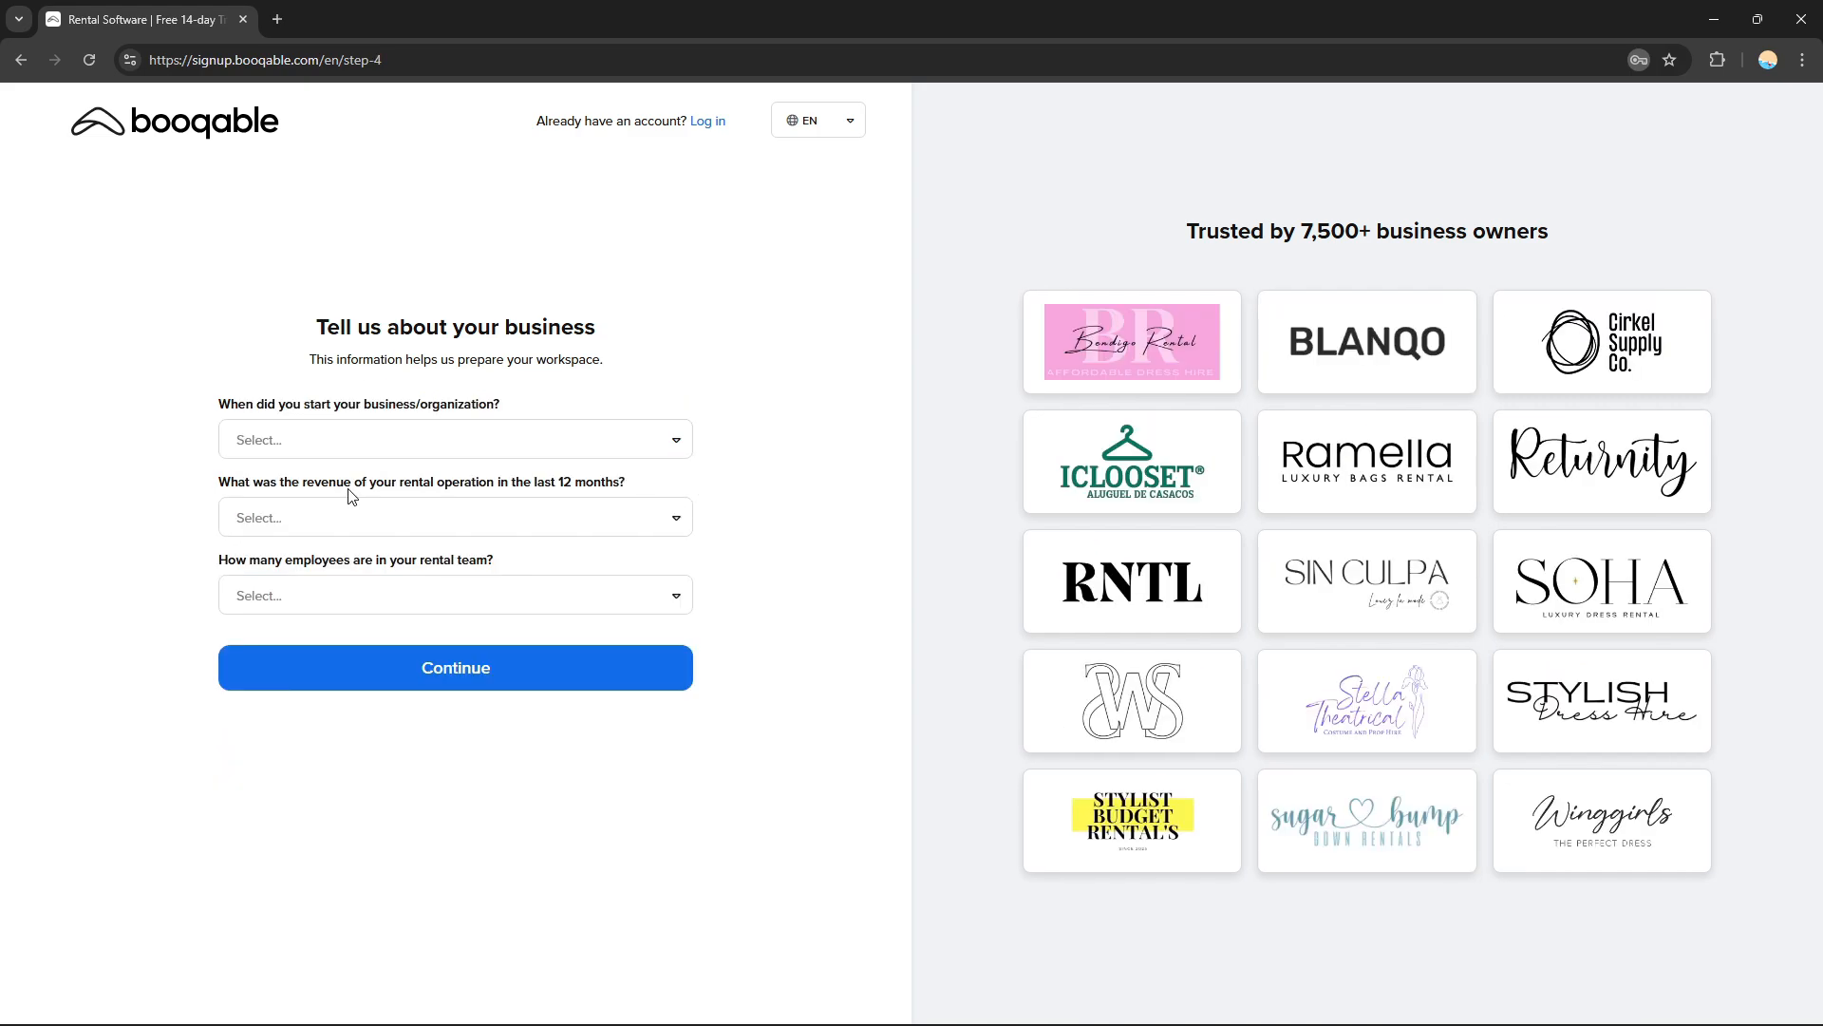
Step: Answer start year 2021, revenue $20,000-$50,000 and team size 6-10, then create the account
{"action": "left_click", "coordinate": [293, 441]}
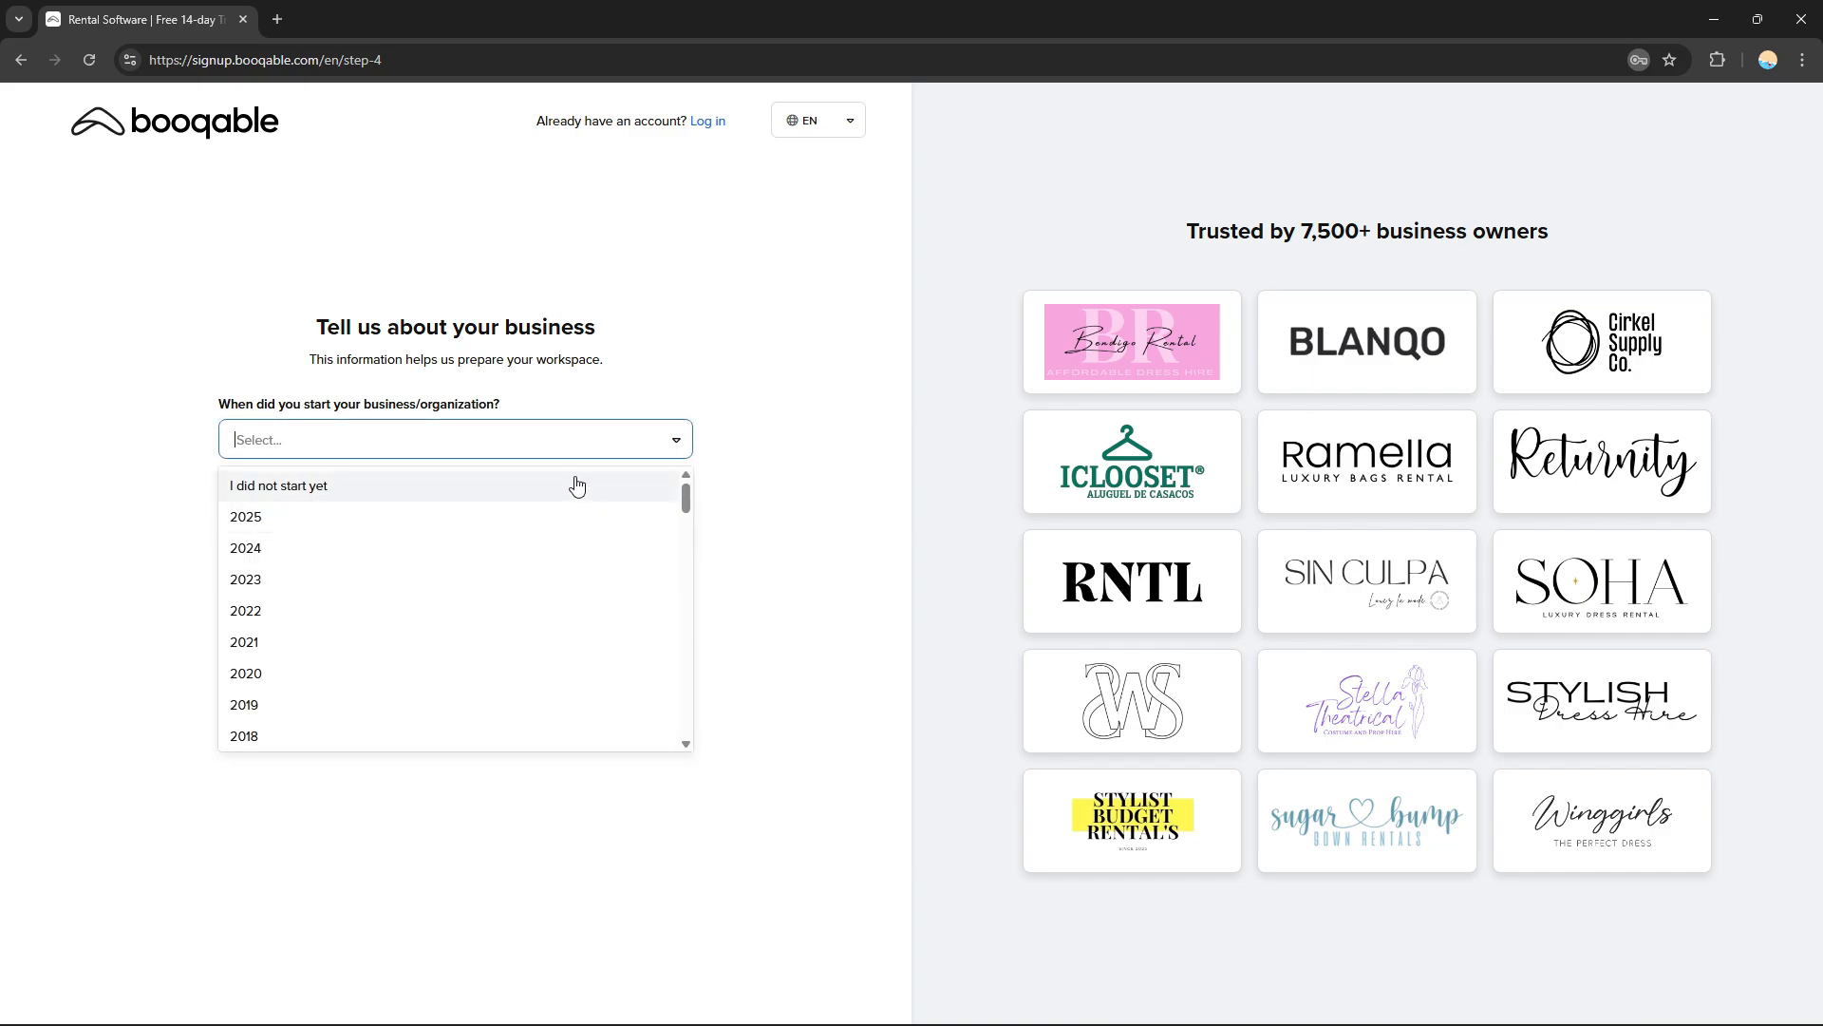
{"action": "left_click", "coordinate": [369, 643]}
{"action": "left_click", "coordinate": [357, 535]}
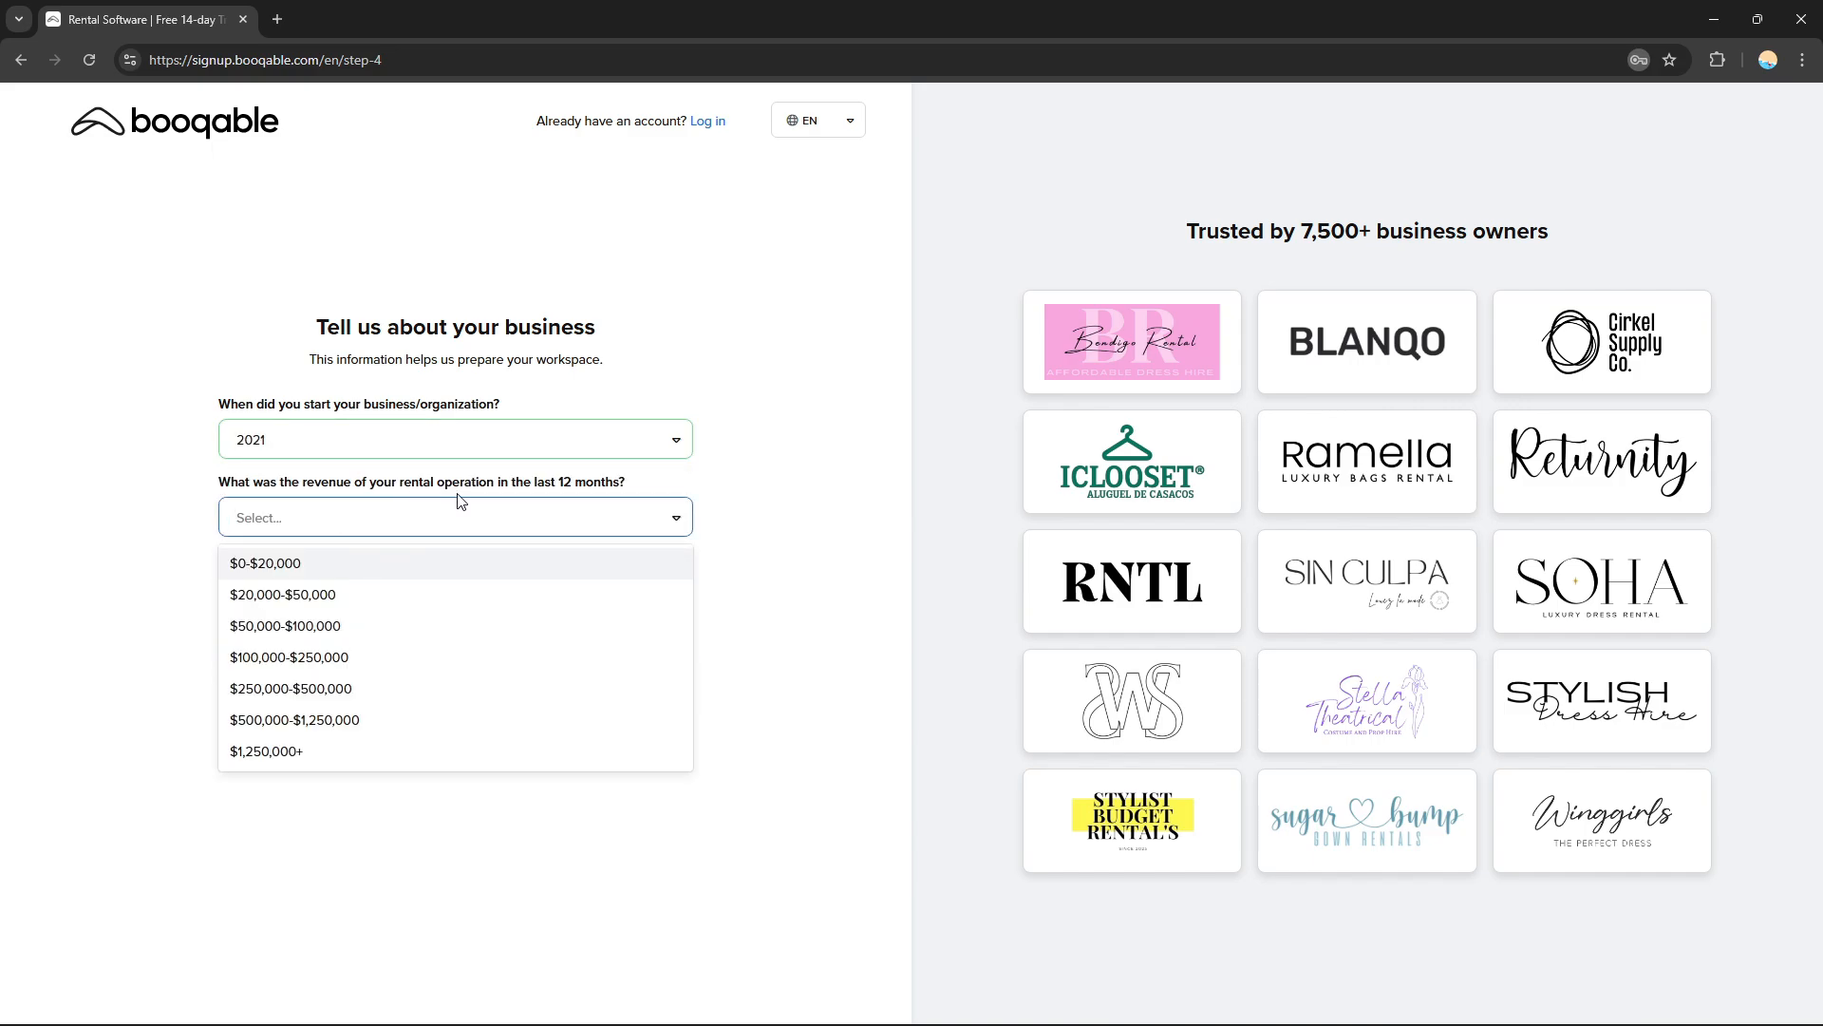
{"action": "left_click", "coordinate": [290, 597]}
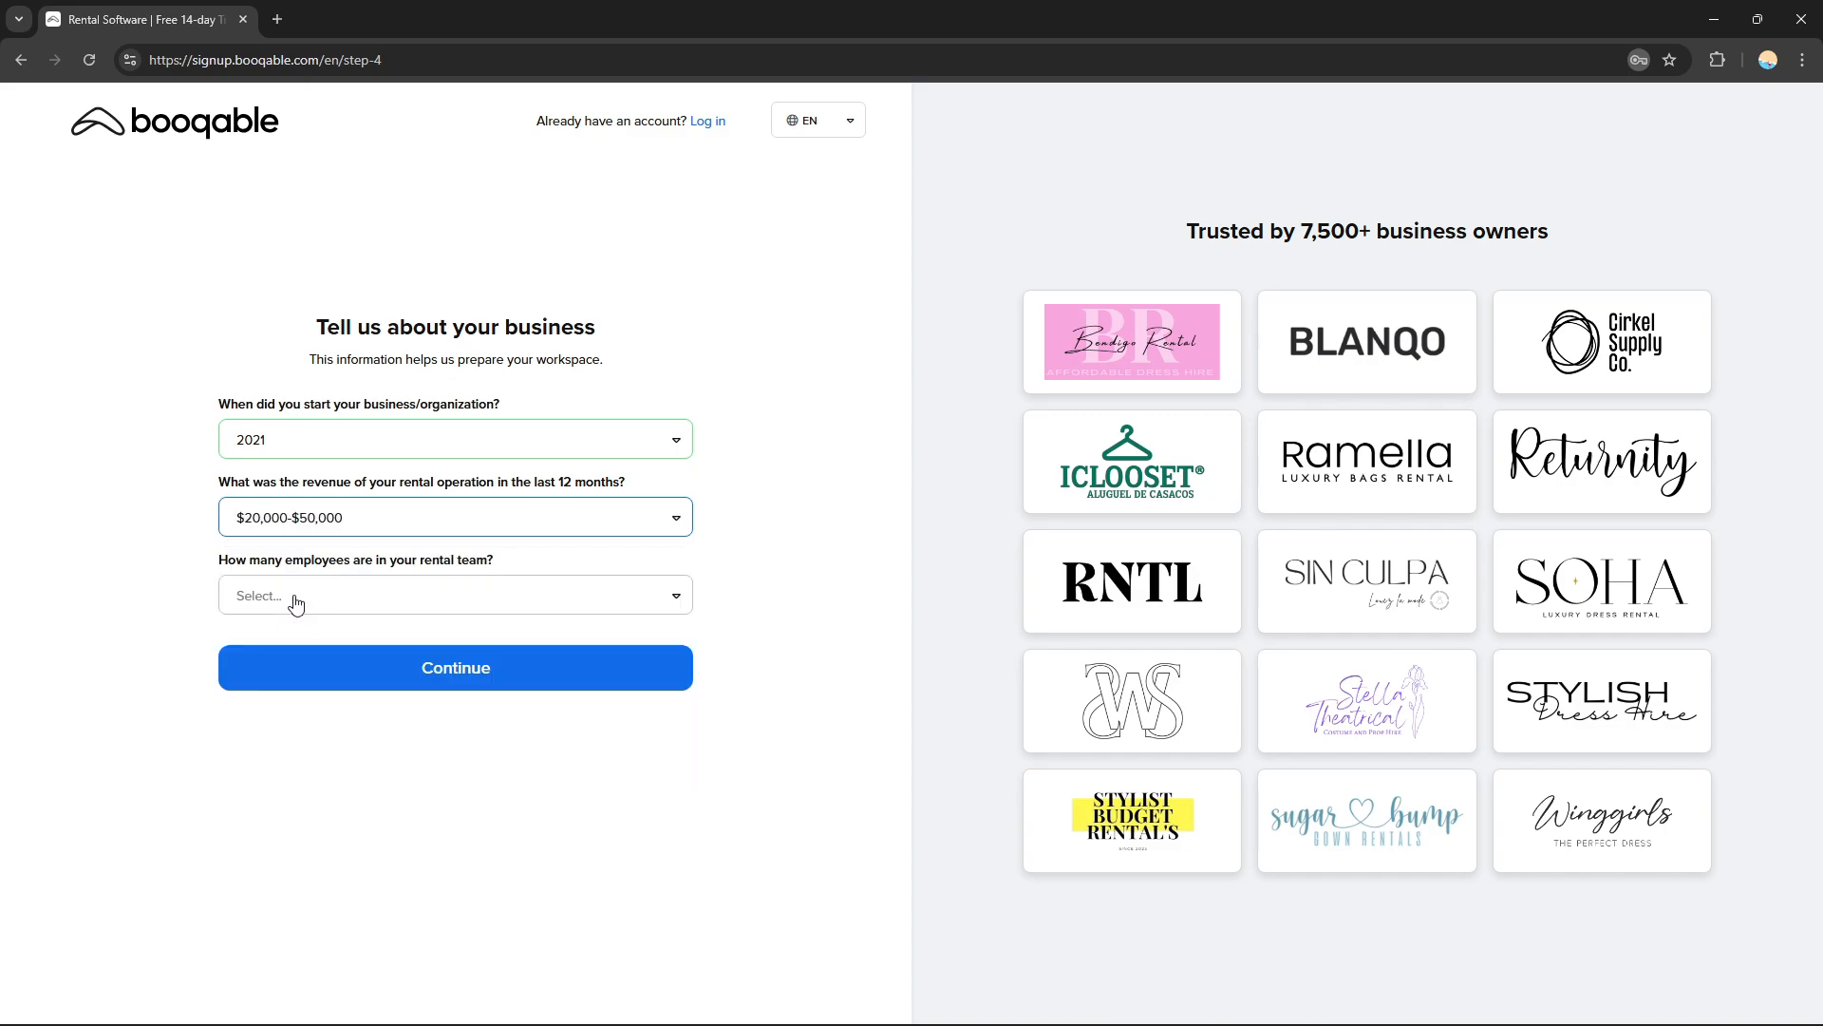
{"action": "left_click", "coordinate": [401, 598]}
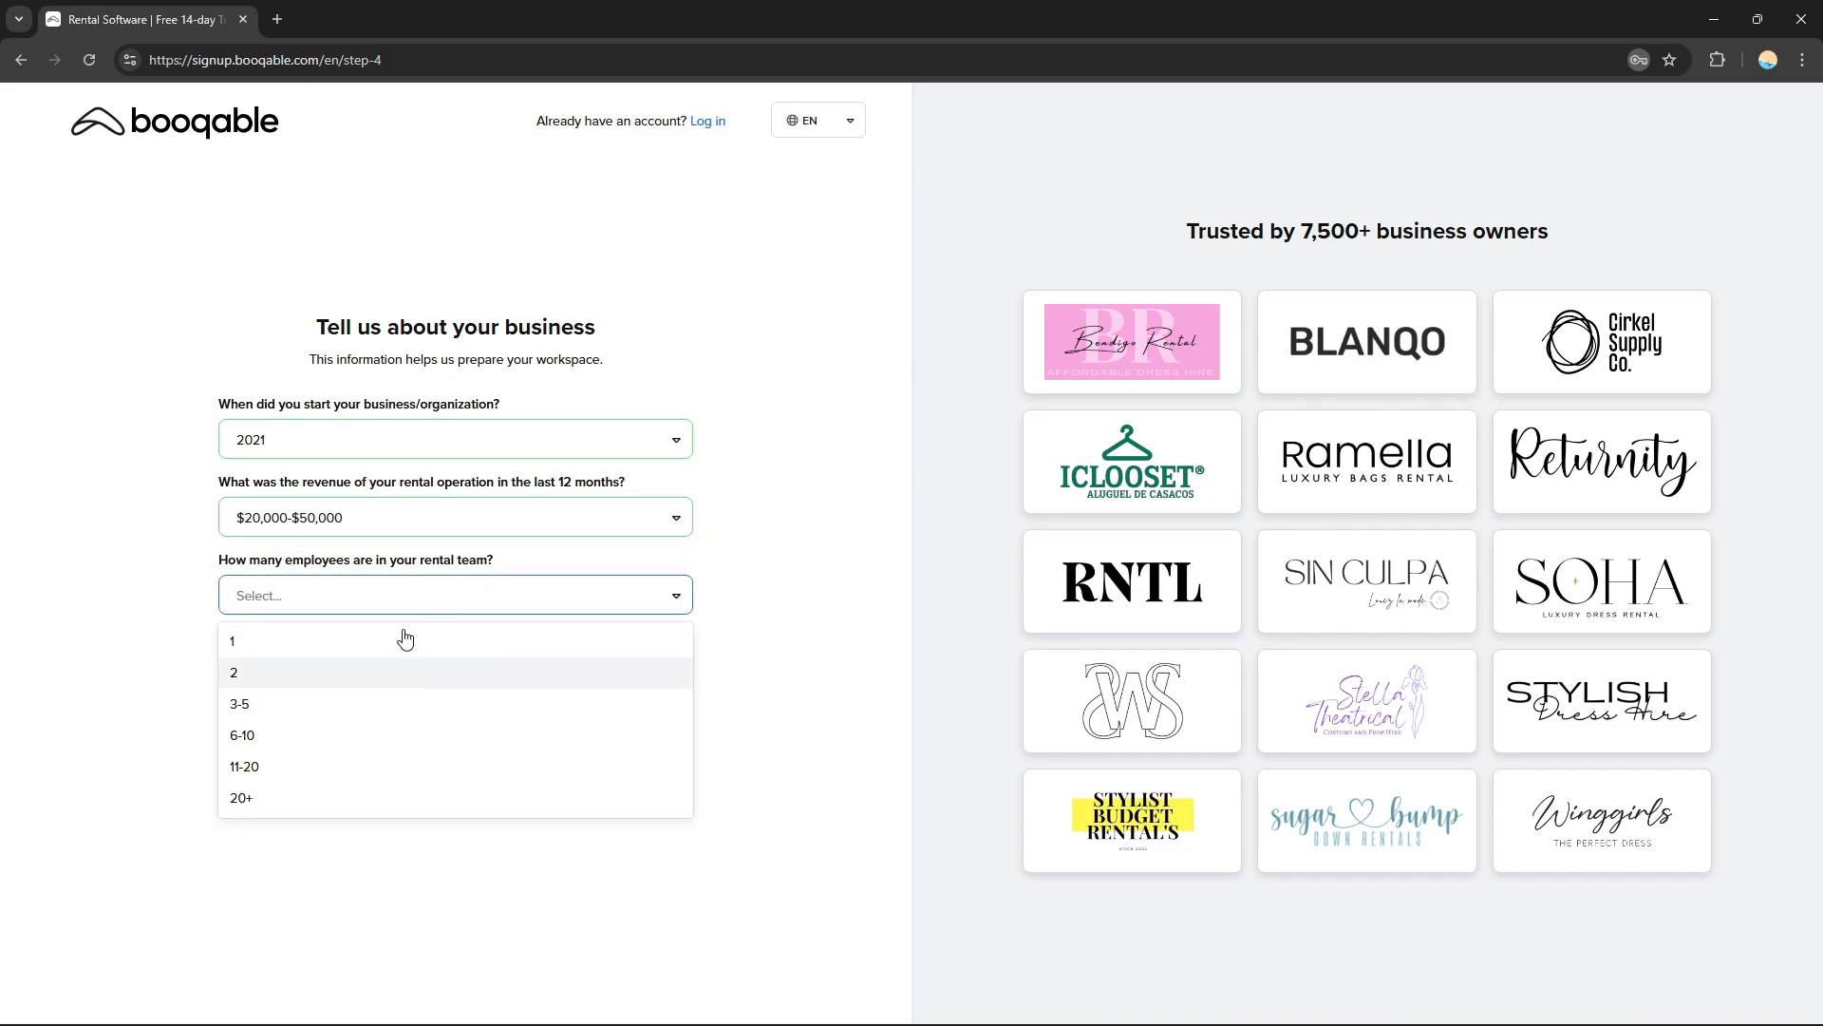
{"action": "left_click", "coordinate": [280, 736]}
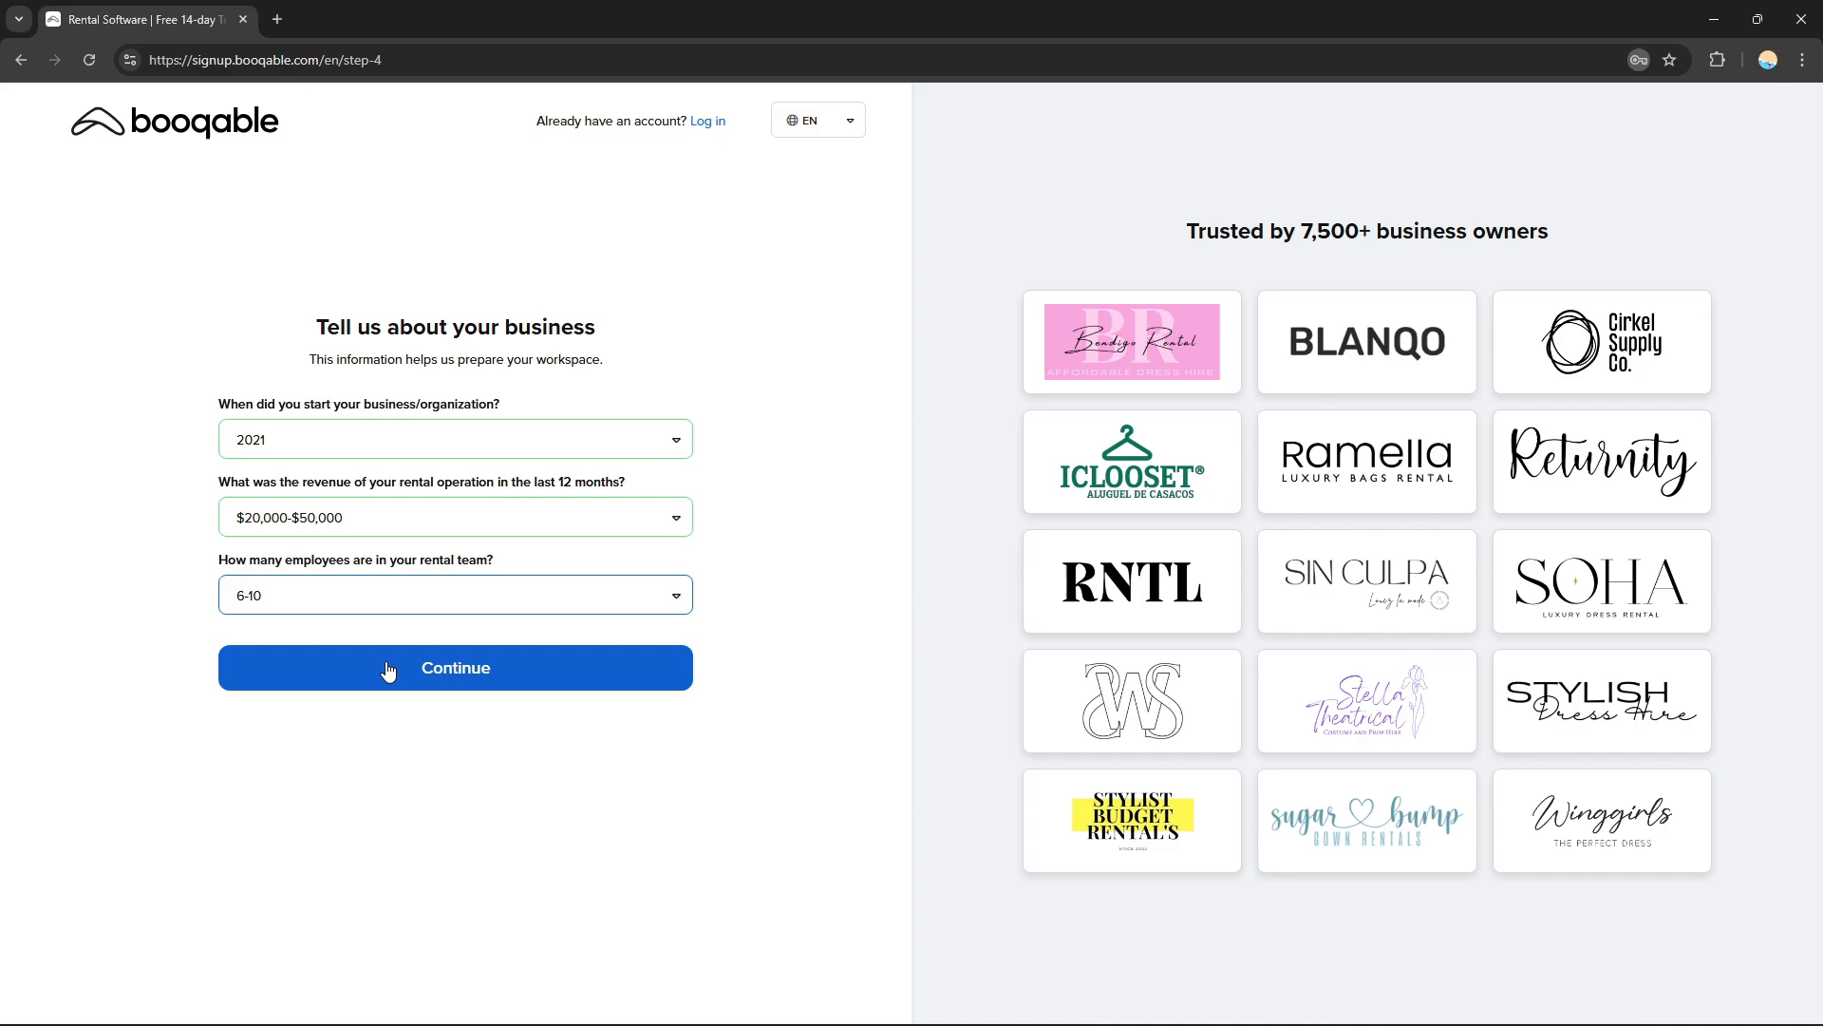
{"action": "left_click", "coordinate": [454, 682]}
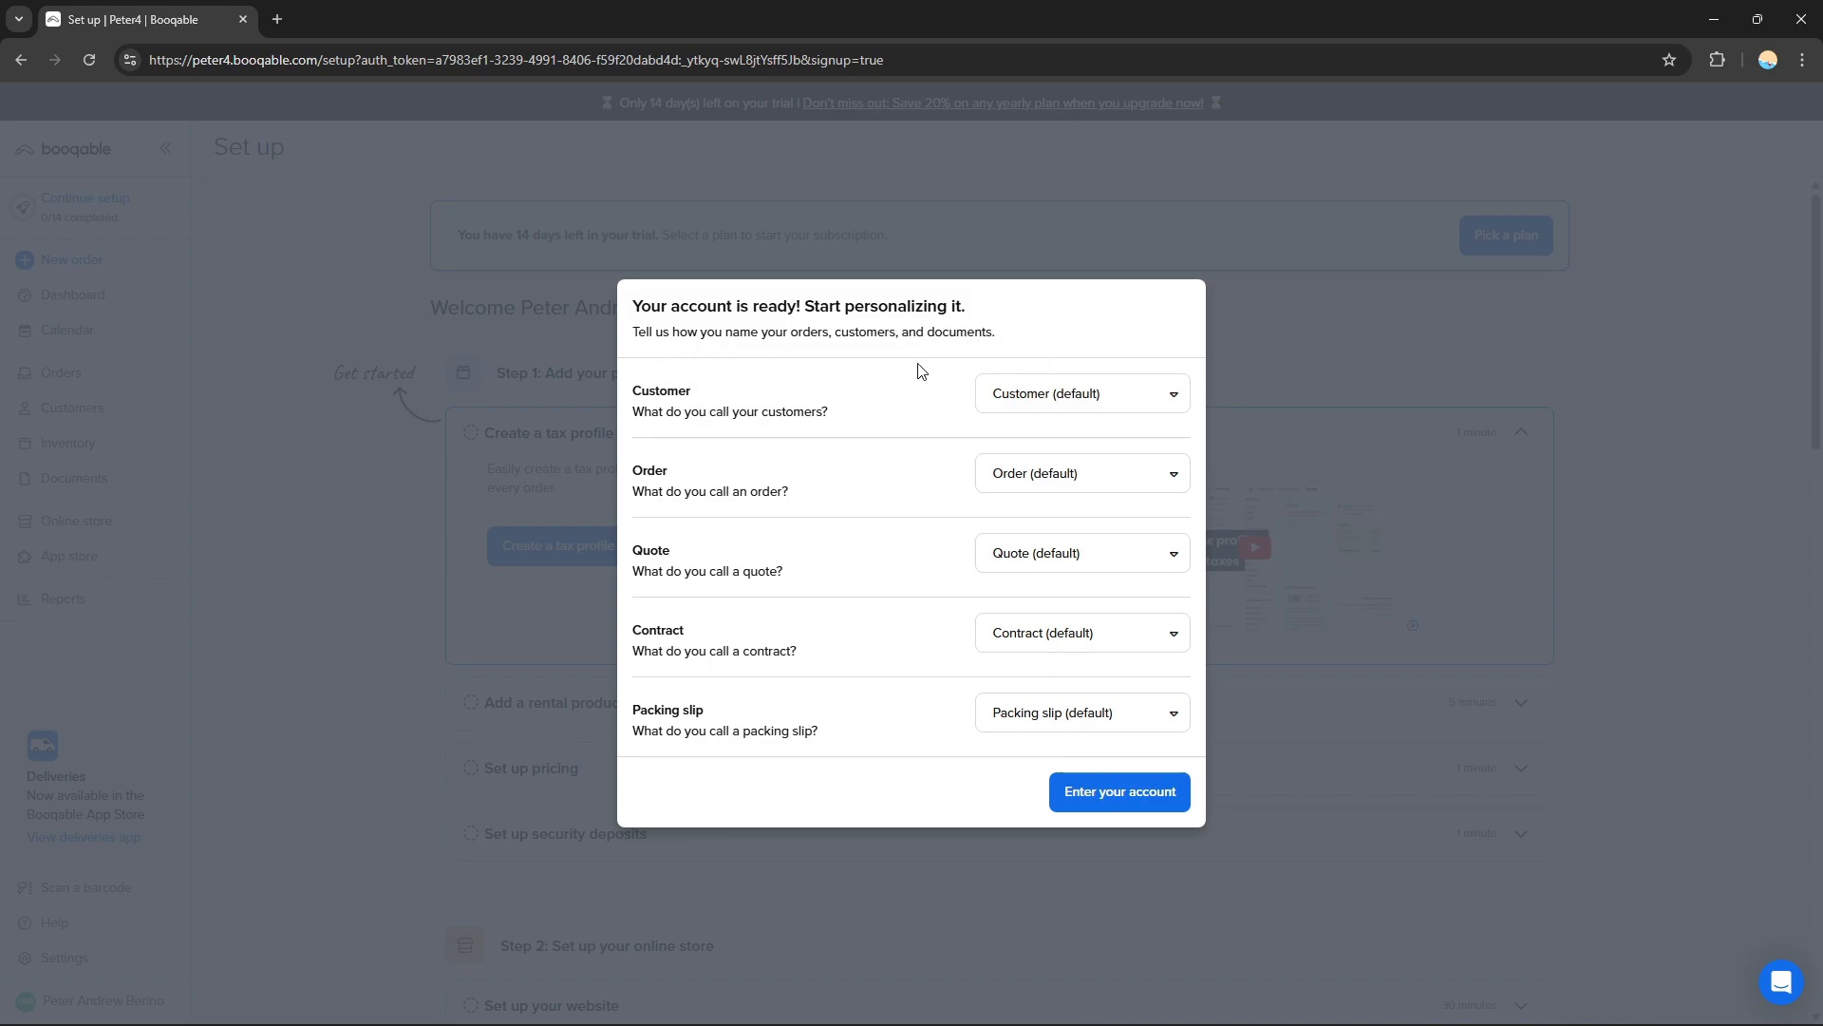
Step: Keep Customer and the other default names, then enter the new account
{"action": "left_click", "coordinate": [1087, 404]}
{"action": "left_click", "coordinate": [1083, 391]}
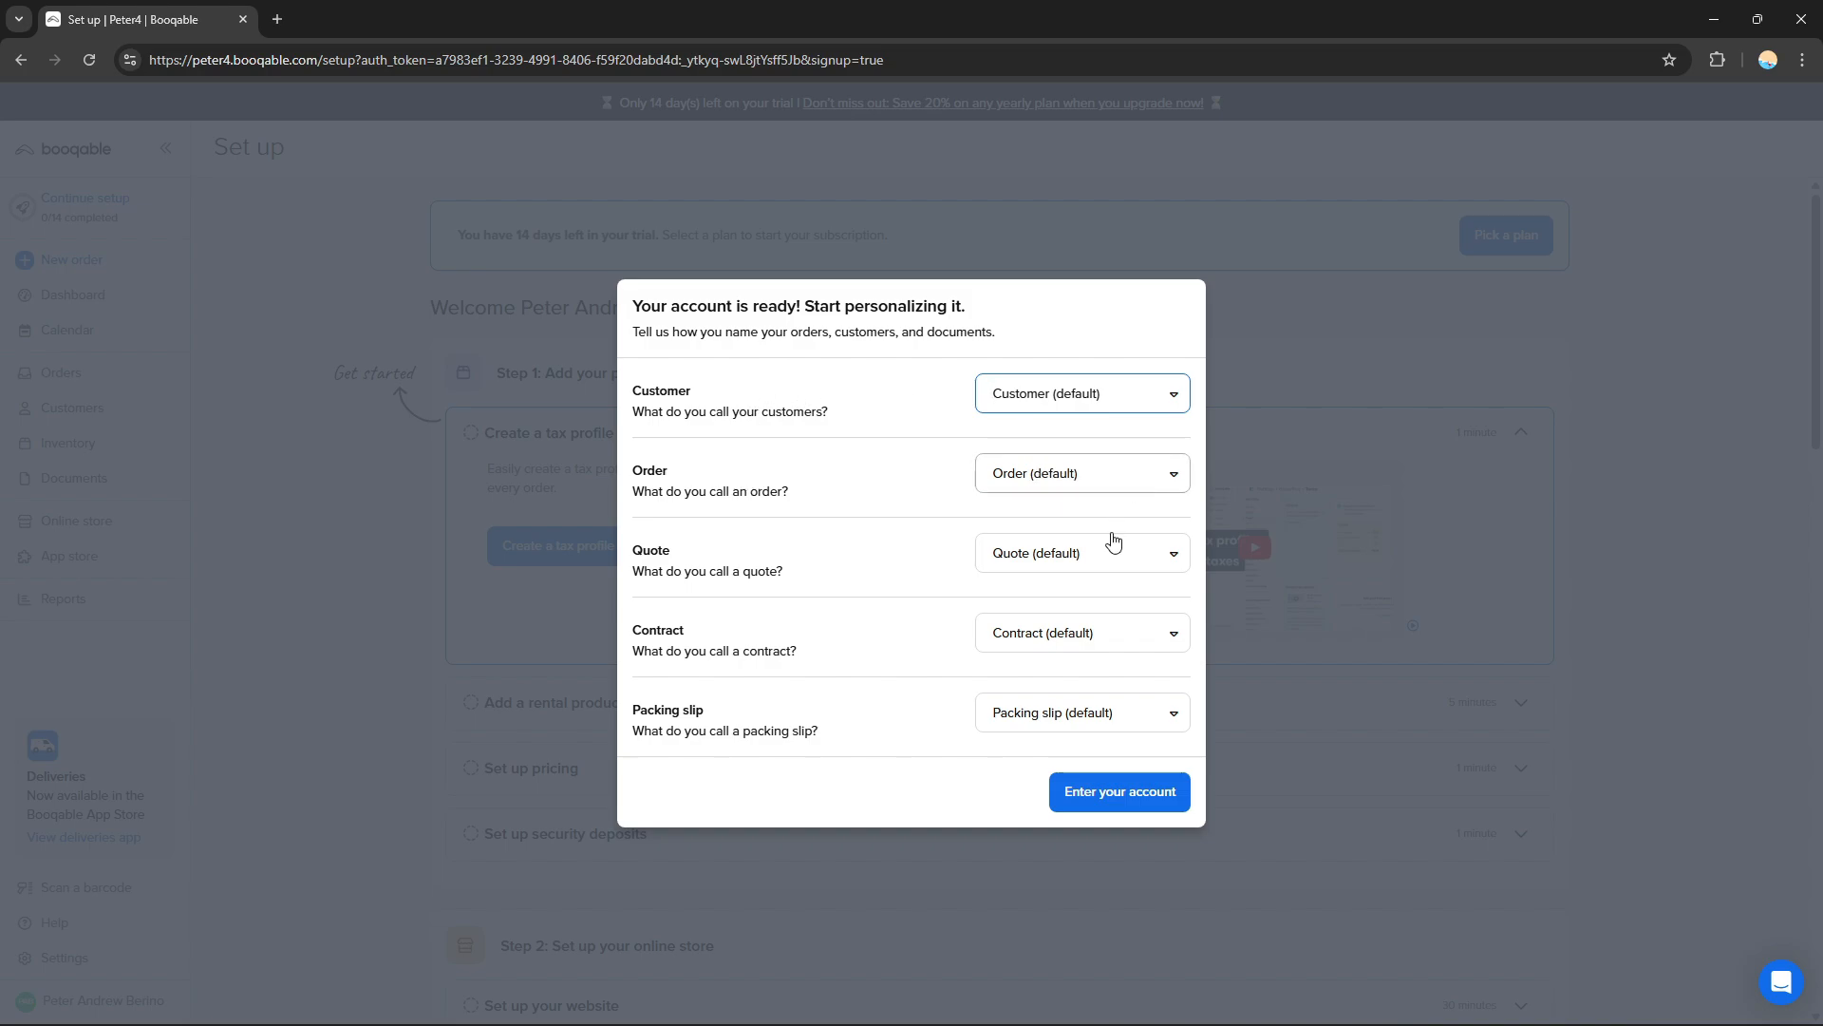
{"action": "left_click", "coordinate": [1120, 796]}
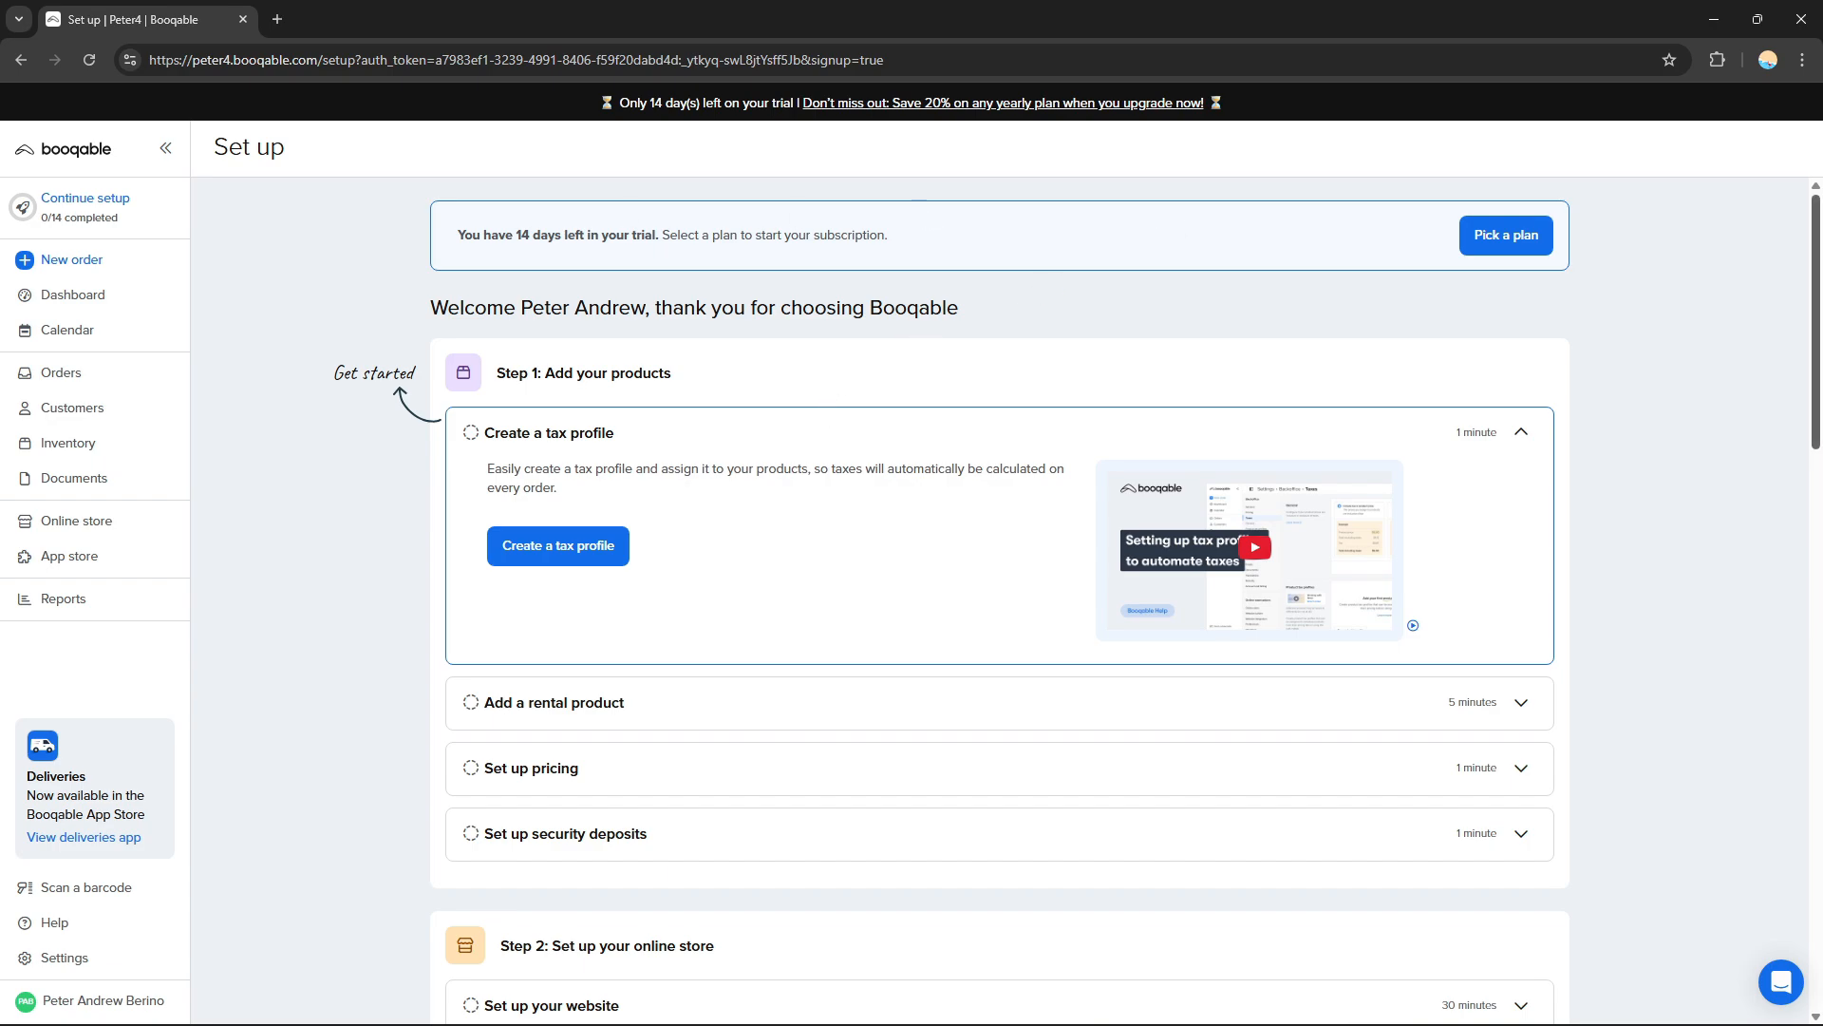
Step: Scroll through the Set up checklist to the Add a rental product step
{"action": "scroll", "coordinate": [1473, 333], "scroll_direction": "down", "scroll_amount": 2}
{"action": "scroll", "coordinate": [1077, 596], "scroll_direction": "up", "scroll_amount": 2}
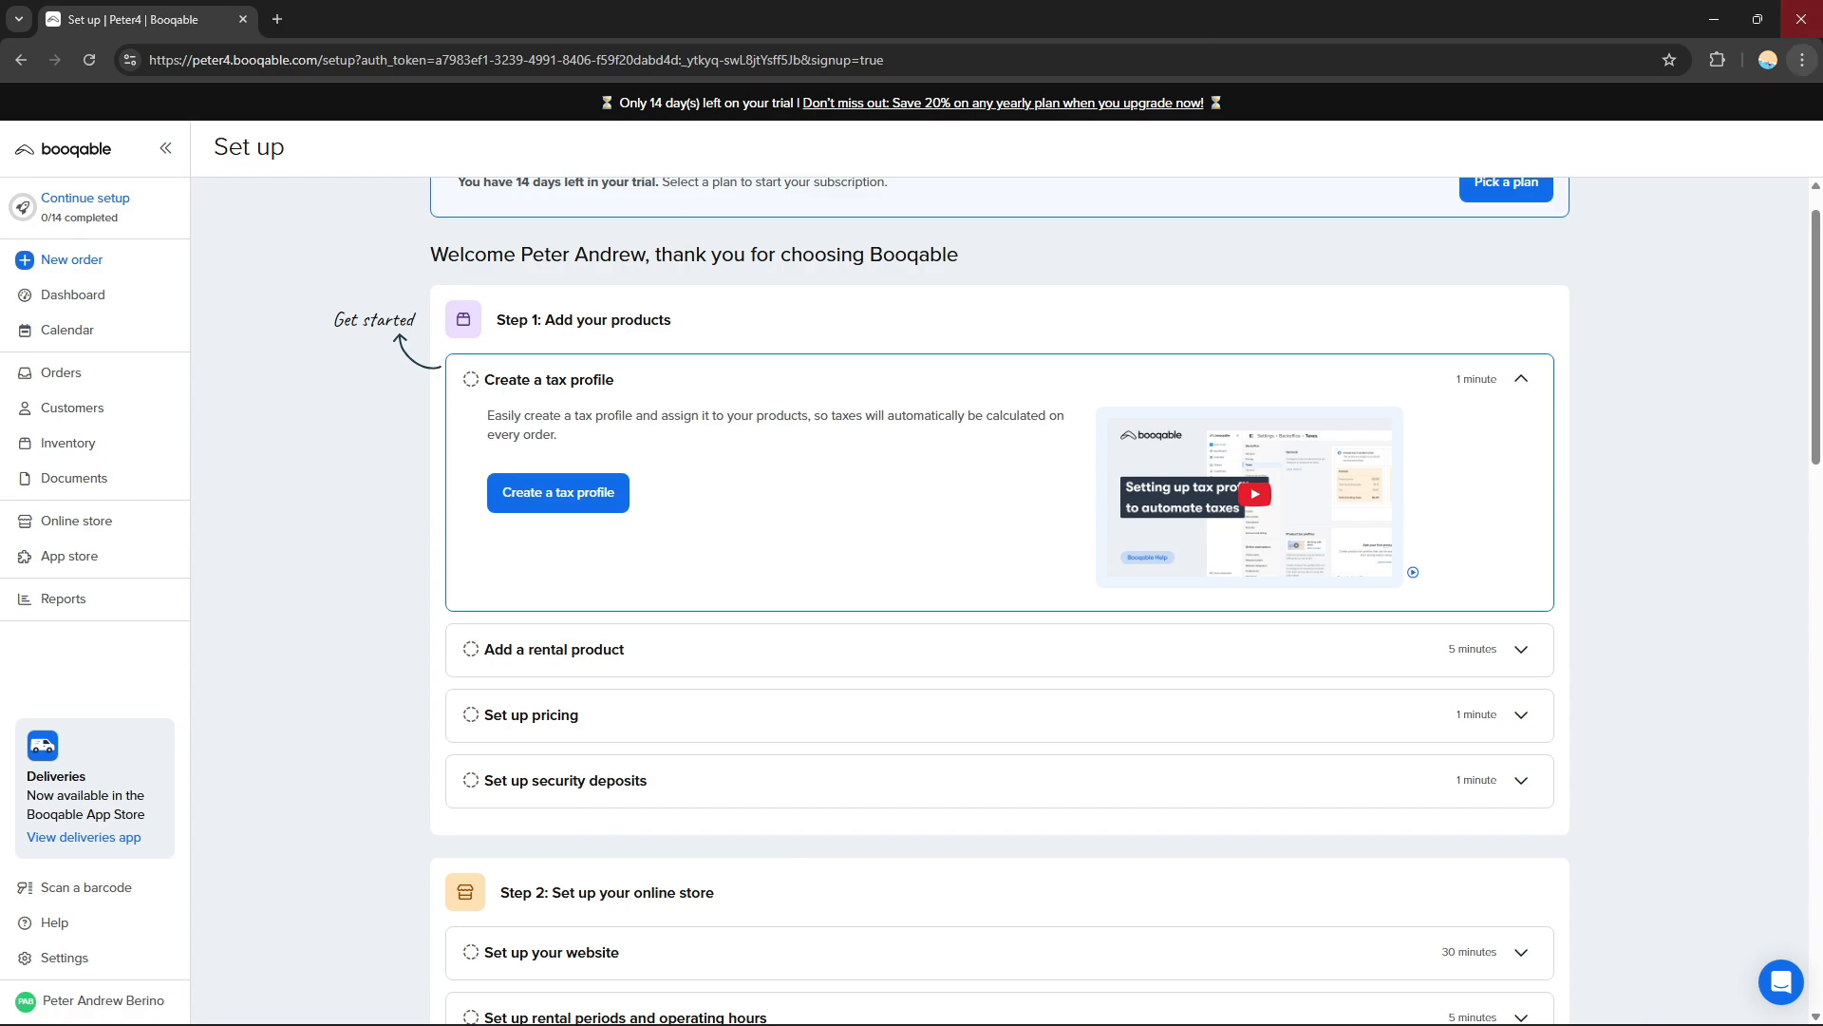
{"action": "scroll", "coordinate": [570, 820], "scroll_direction": "down", "scroll_amount": 4}
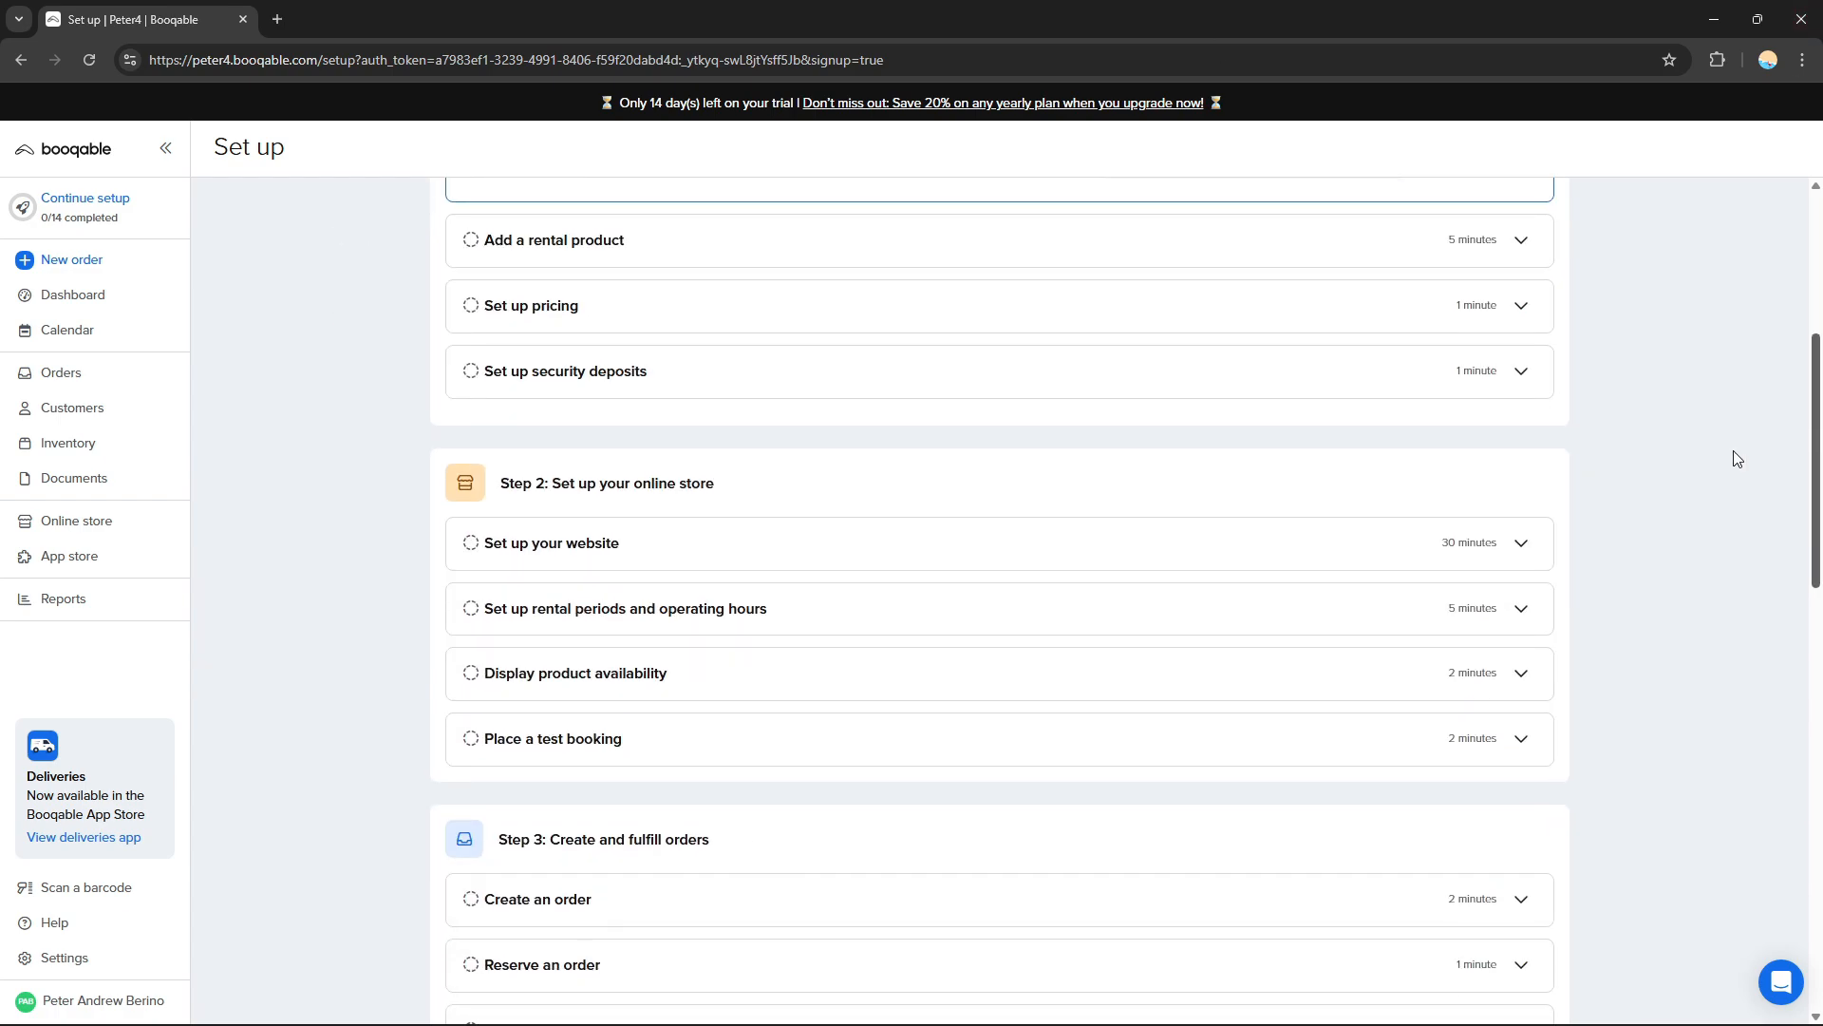
{"action": "scroll", "coordinate": [997, 598], "scroll_direction": "down", "scroll_amount": 4}
{"action": "scroll", "coordinate": [525, 651], "scroll_direction": "down", "scroll_amount": 3}
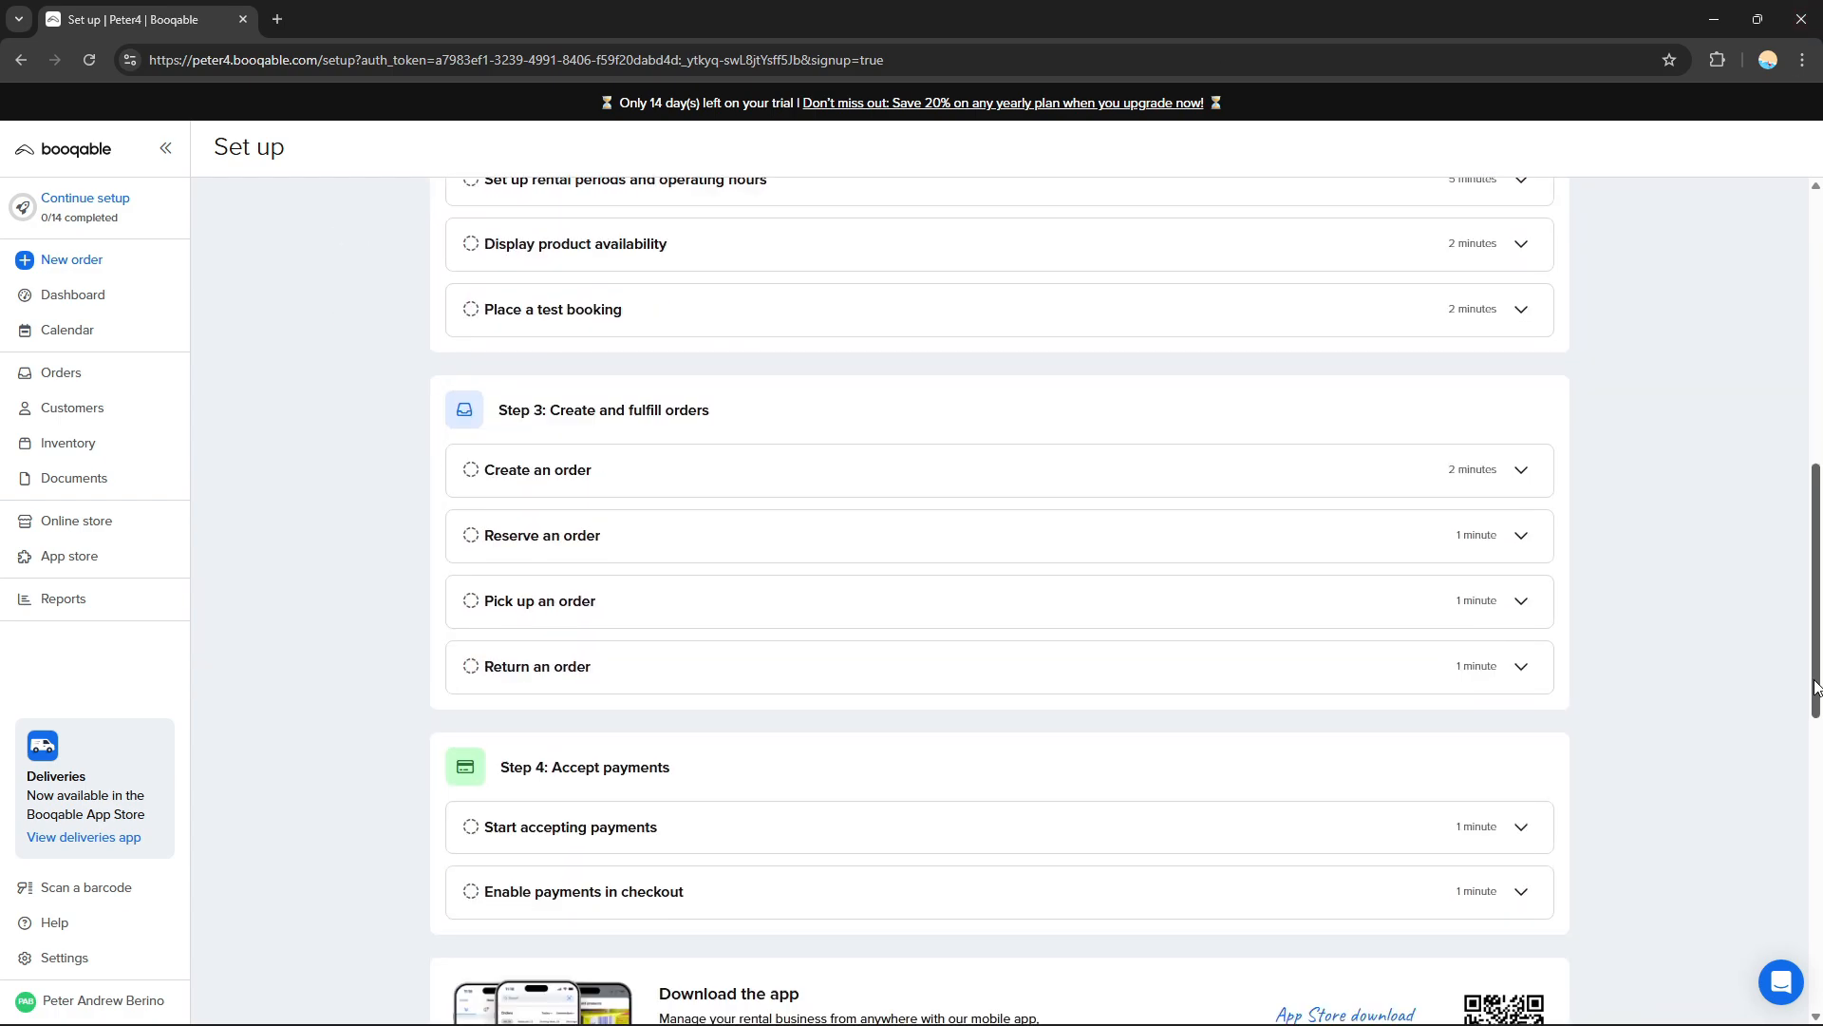
{"action": "scroll", "coordinate": [997, 598], "scroll_direction": "down", "scroll_amount": 3}
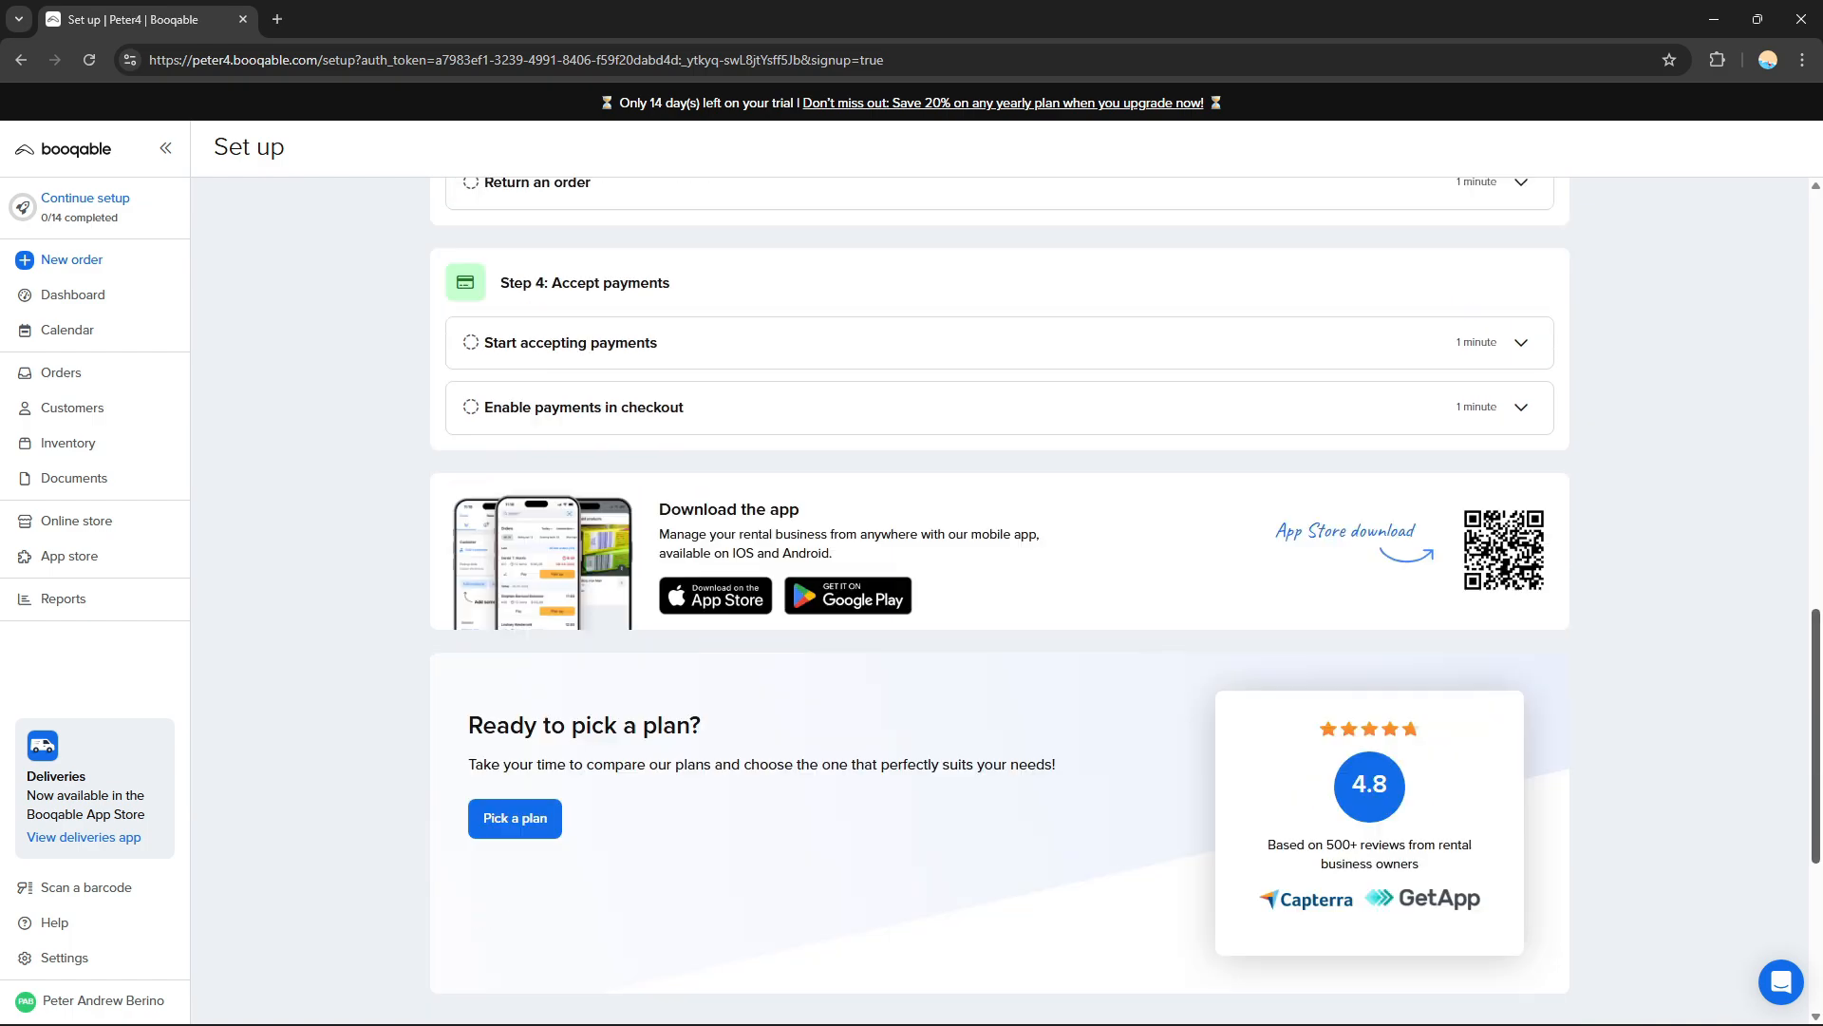
{"action": "scroll", "coordinate": [997, 599], "scroll_direction": "up", "scroll_amount": 15}
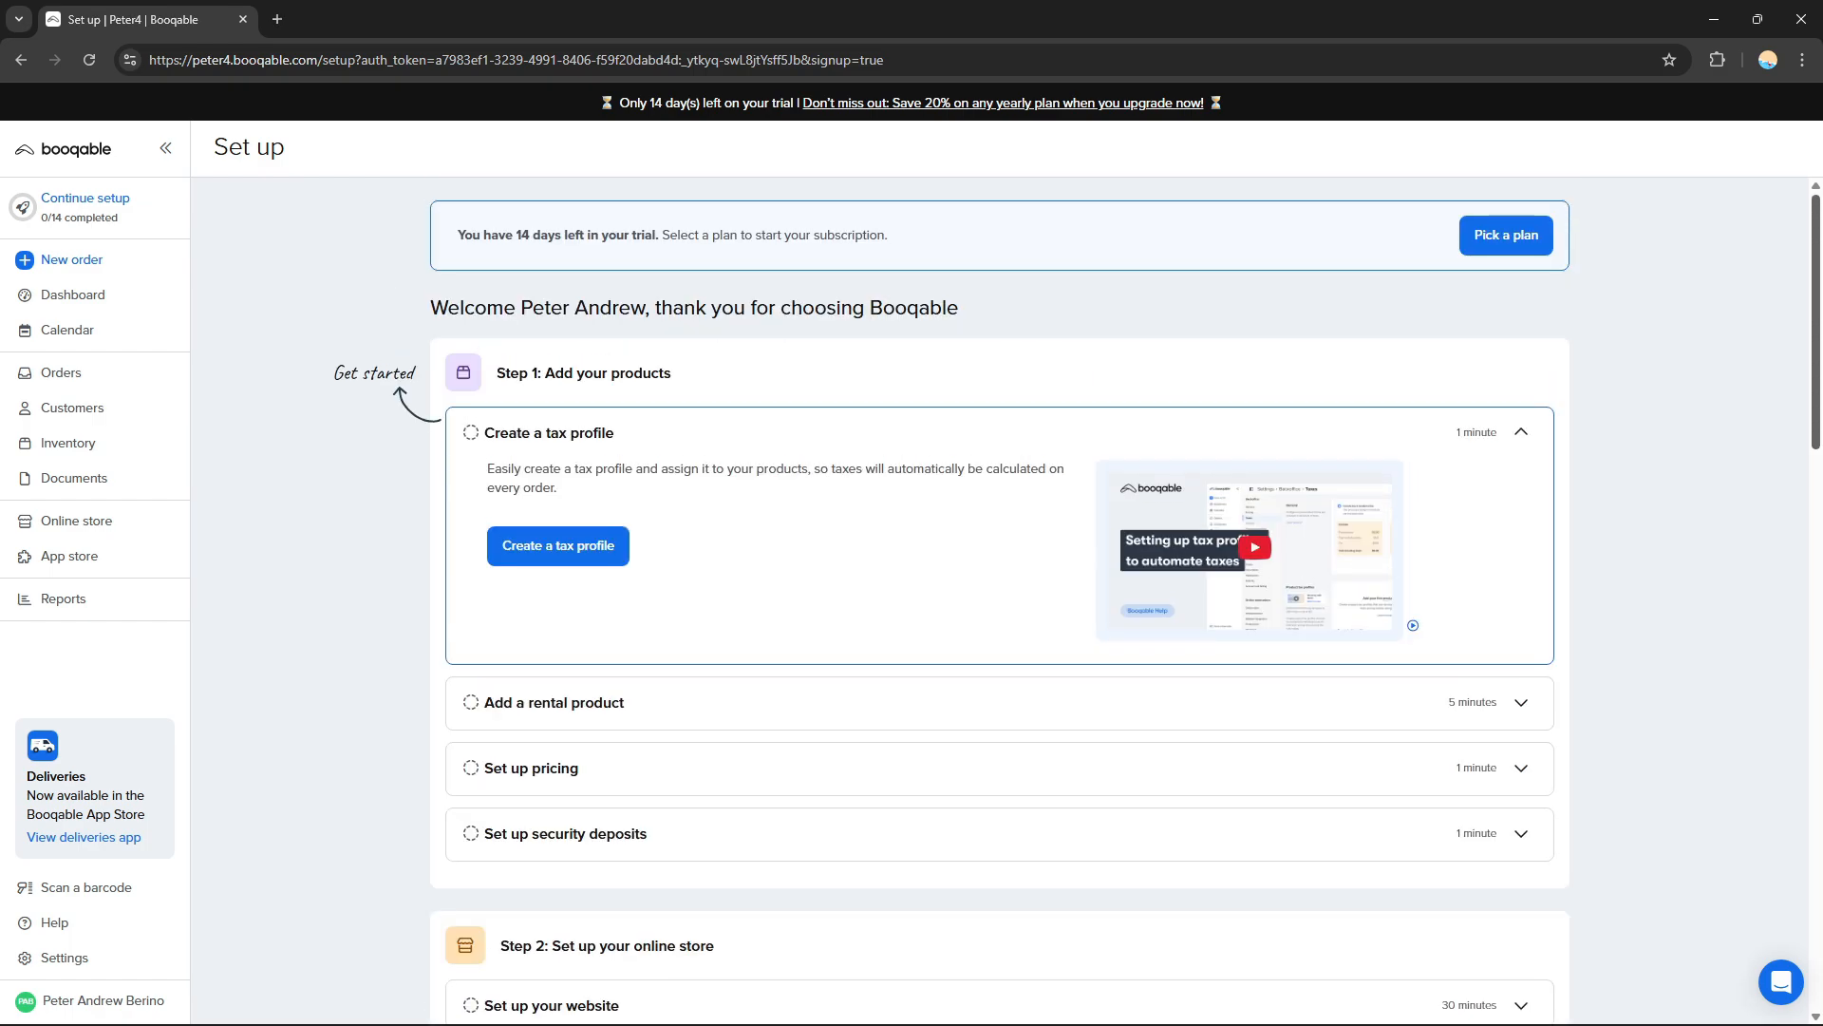
{"action": "scroll", "coordinate": [1549, 348], "scroll_direction": "down", "scroll_amount": 2}
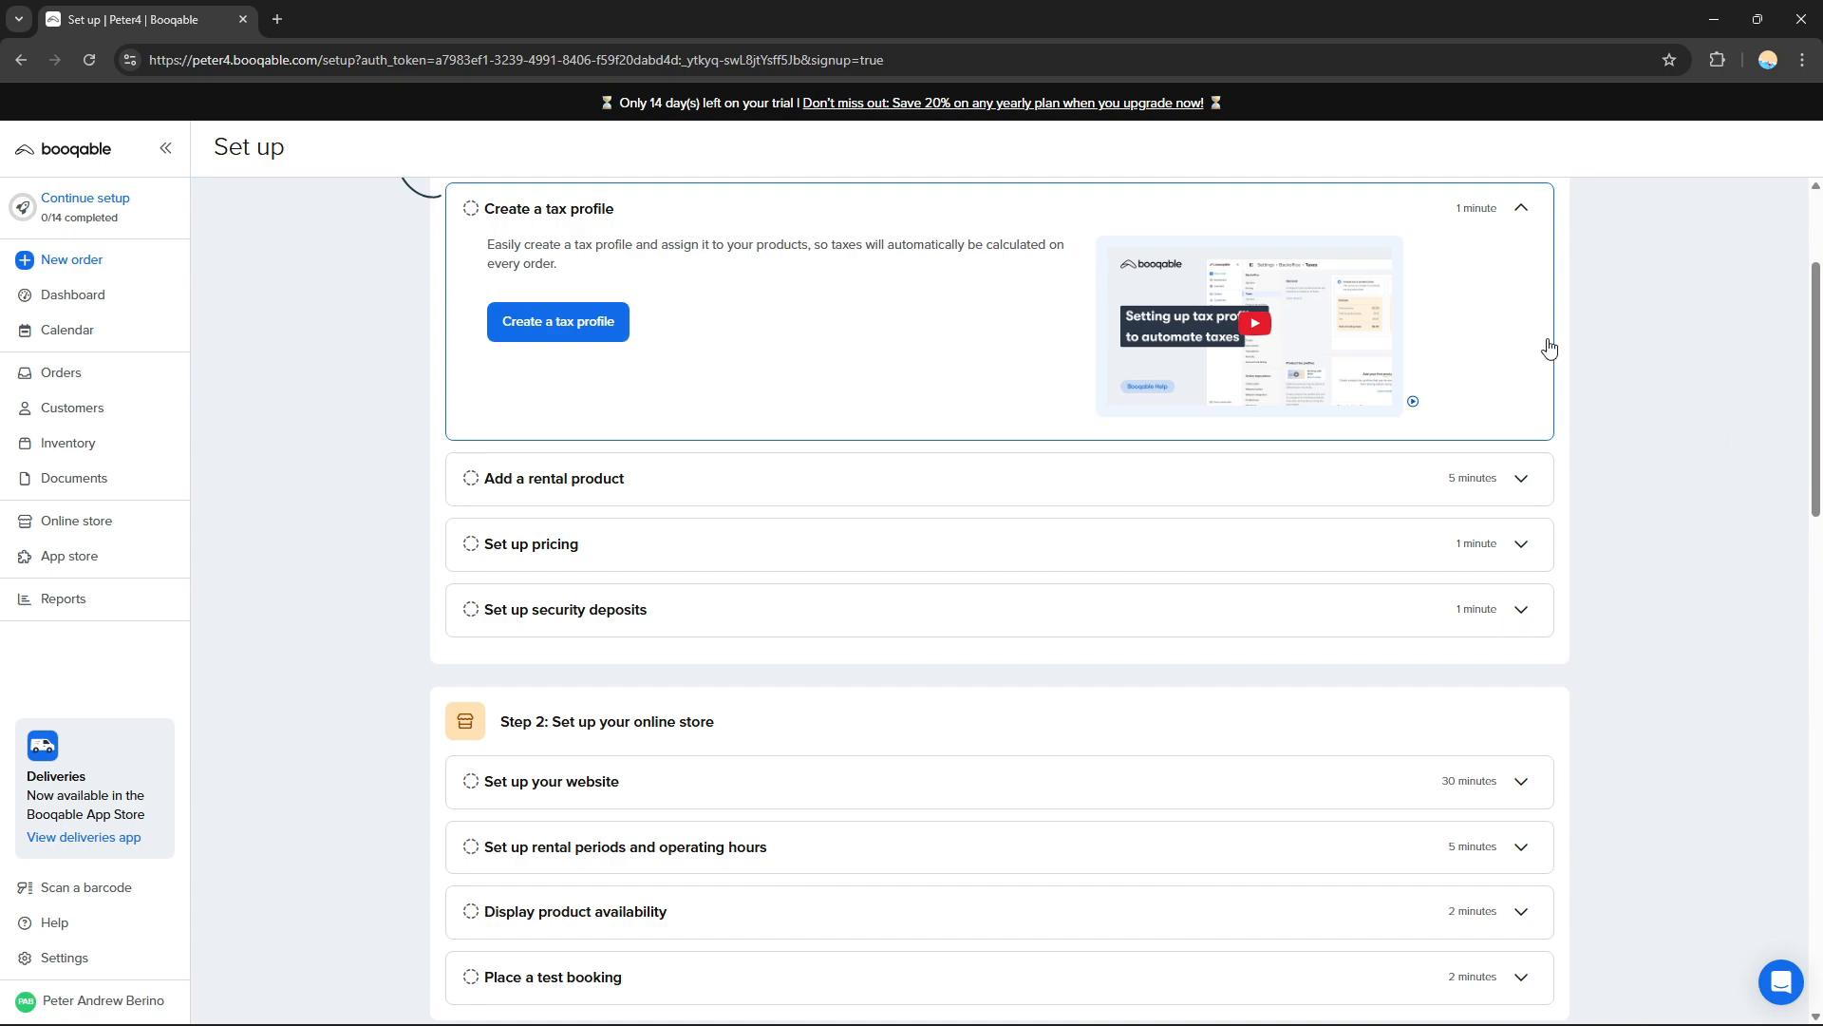
{"action": "scroll", "coordinate": [1550, 349], "scroll_direction": "up", "scroll_amount": 2}
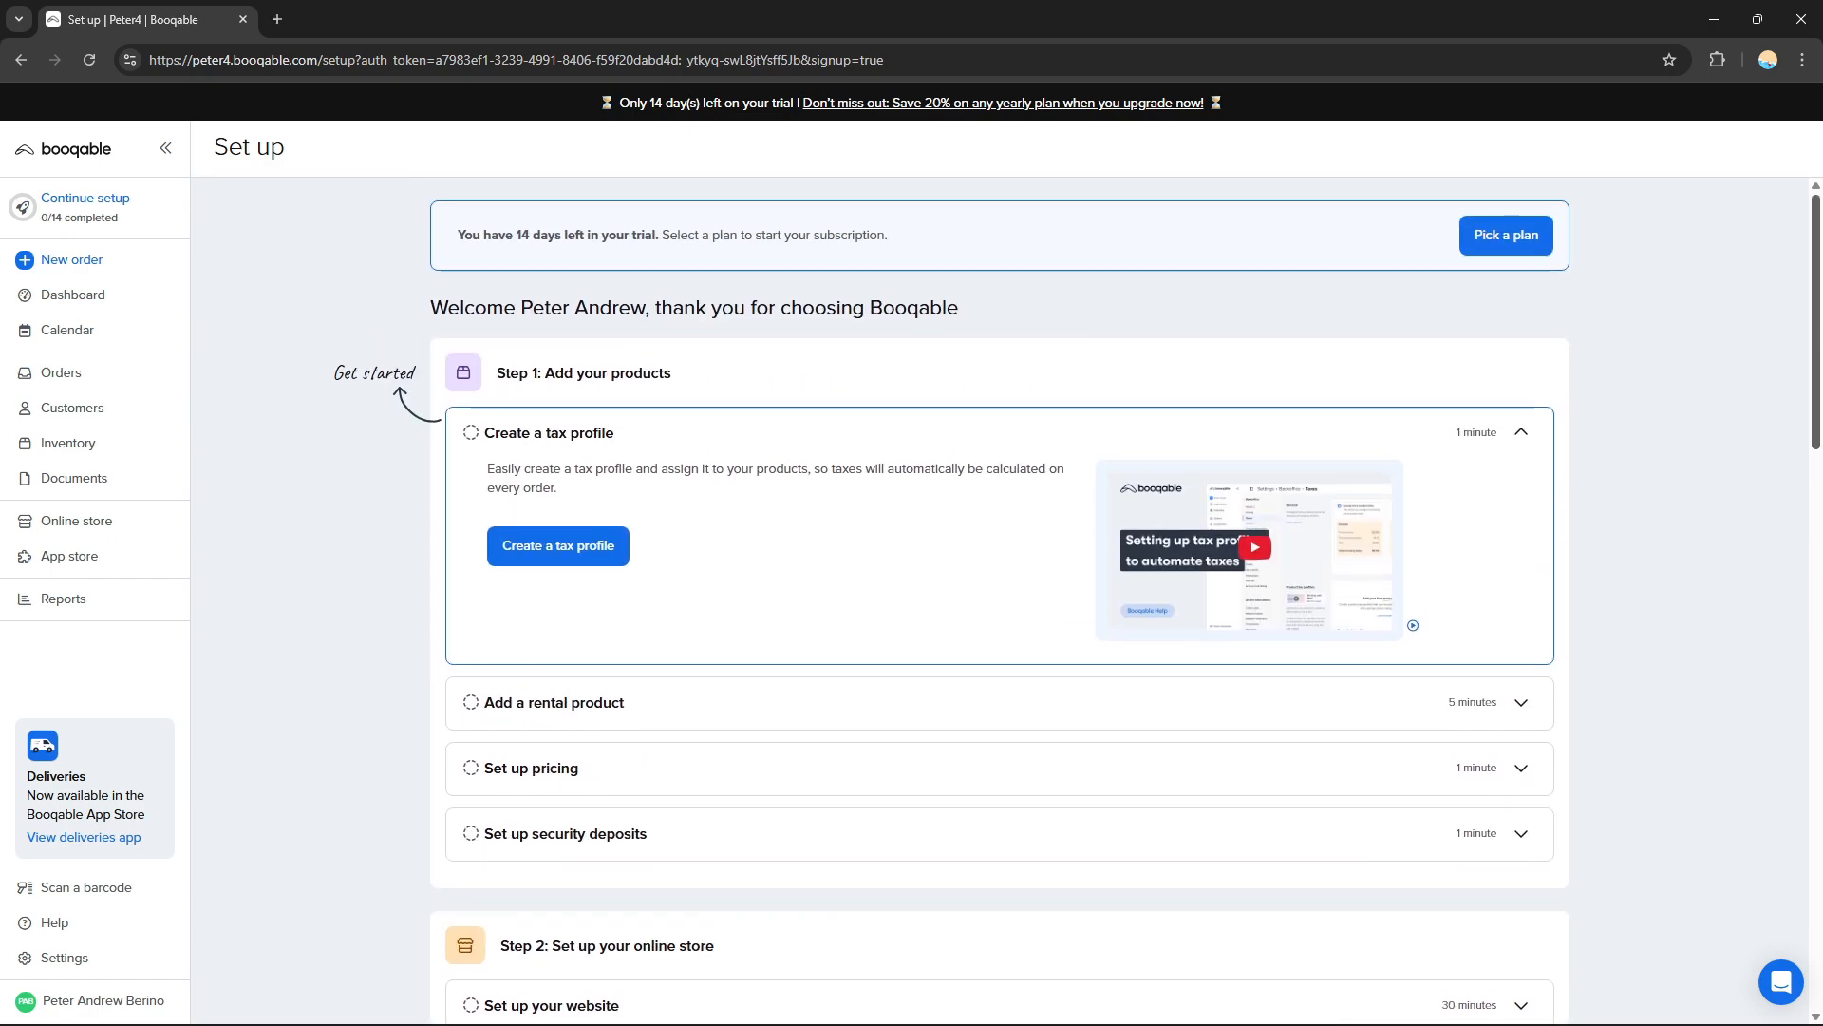
{"action": "scroll", "coordinate": [997, 599], "scroll_direction": "down", "scroll_amount": 1}
{"action": "scroll", "coordinate": [997, 598], "scroll_direction": "up", "scroll_amount": 1}
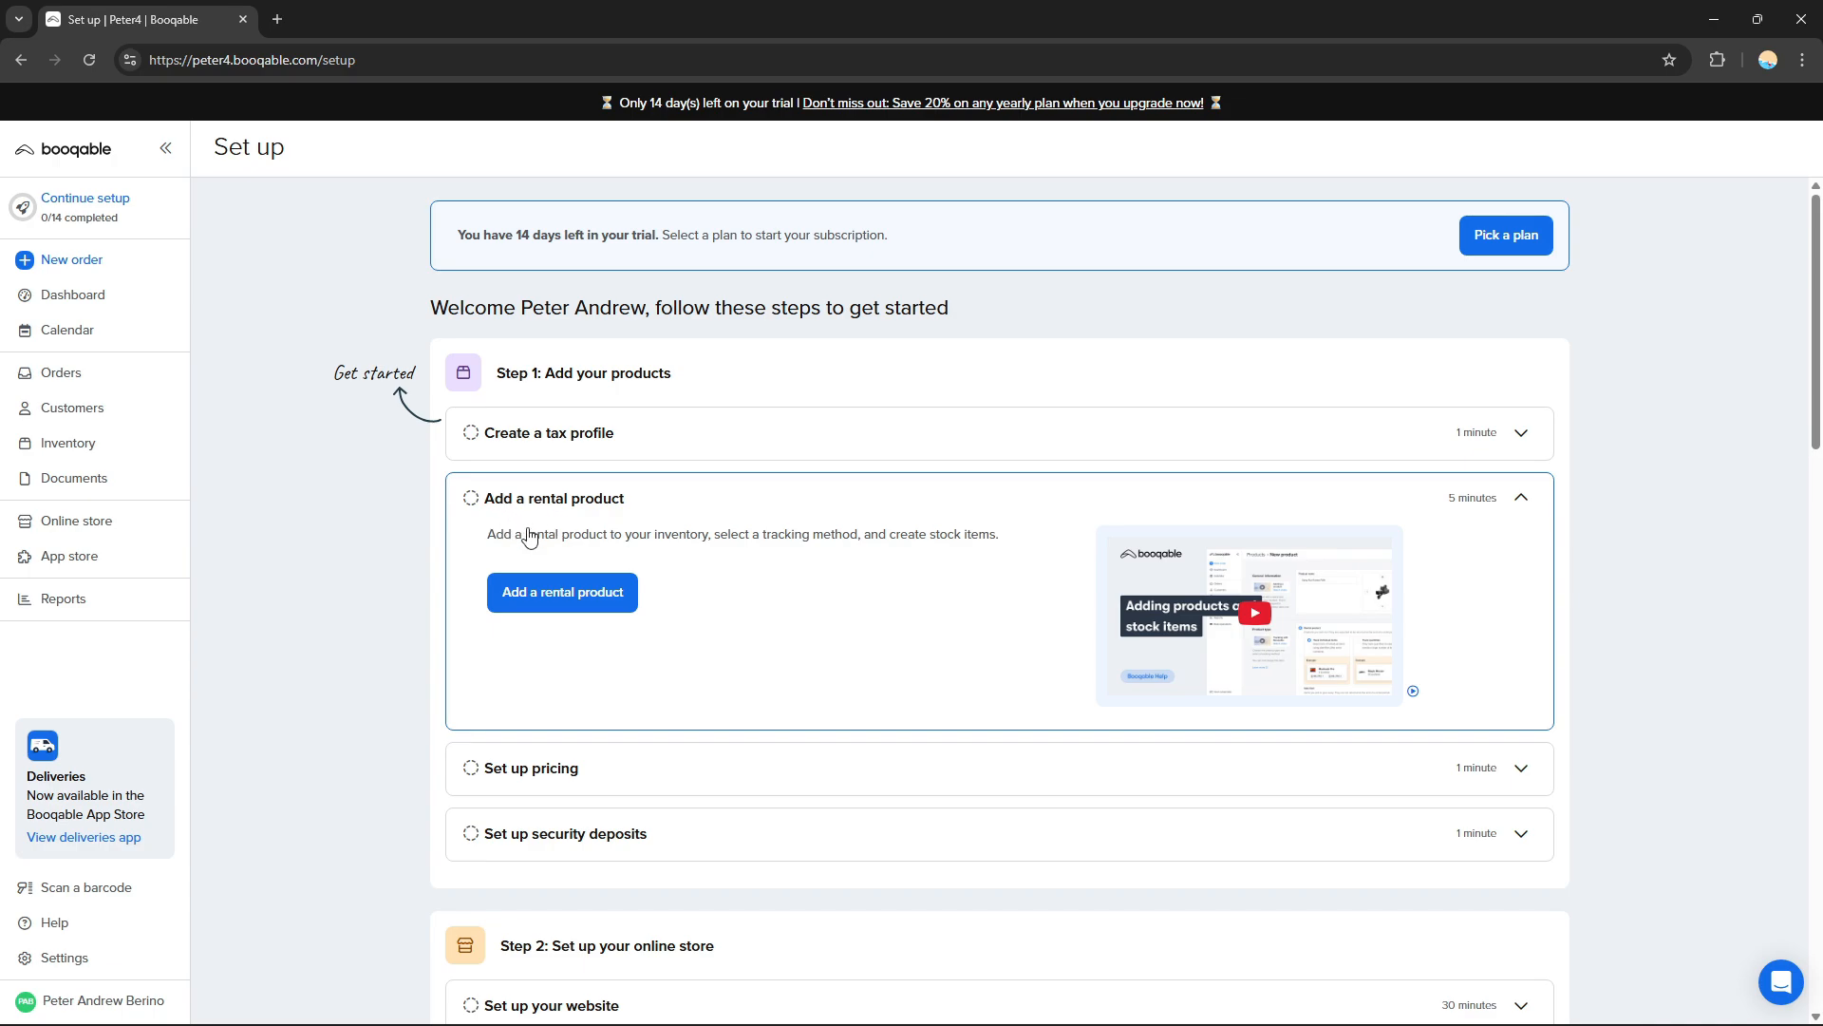
Step: Start a new rental product named 'T shirts'
{"action": "left_click", "coordinate": [561, 613]}
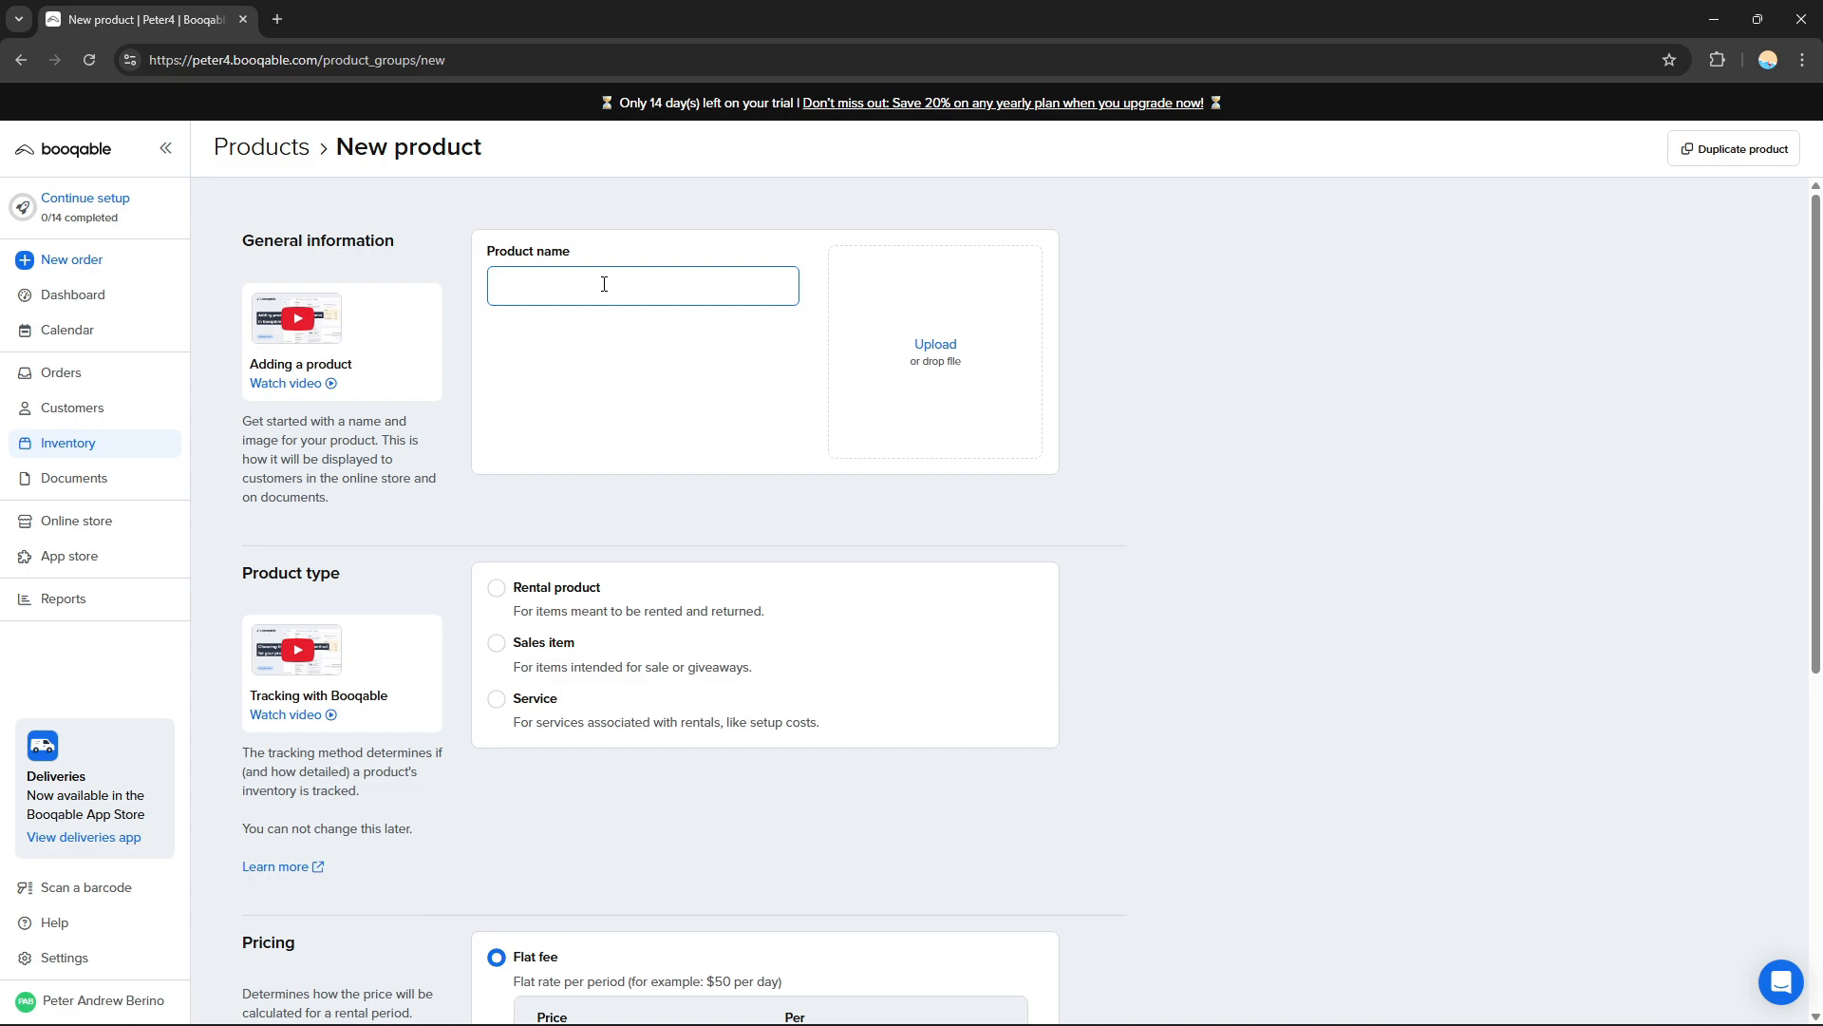
{"action": "type", "text": "T sh"}
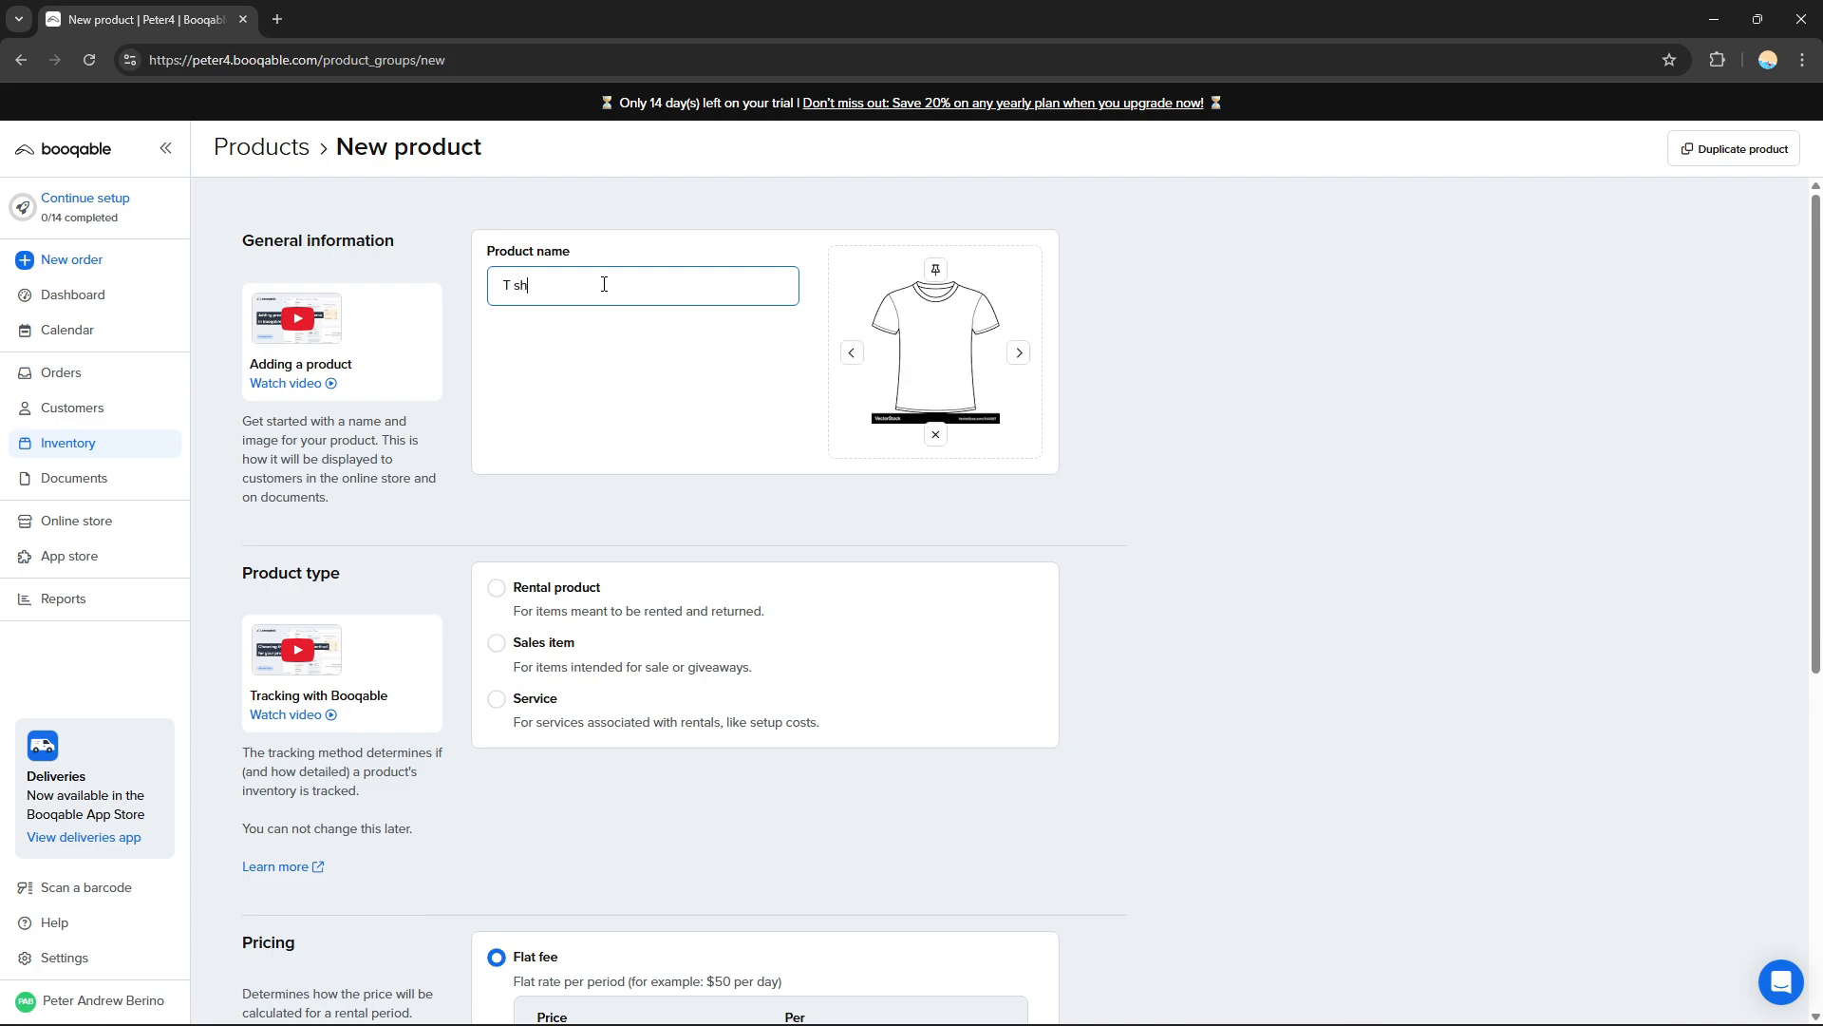
{"action": "type", "text": "irts"}
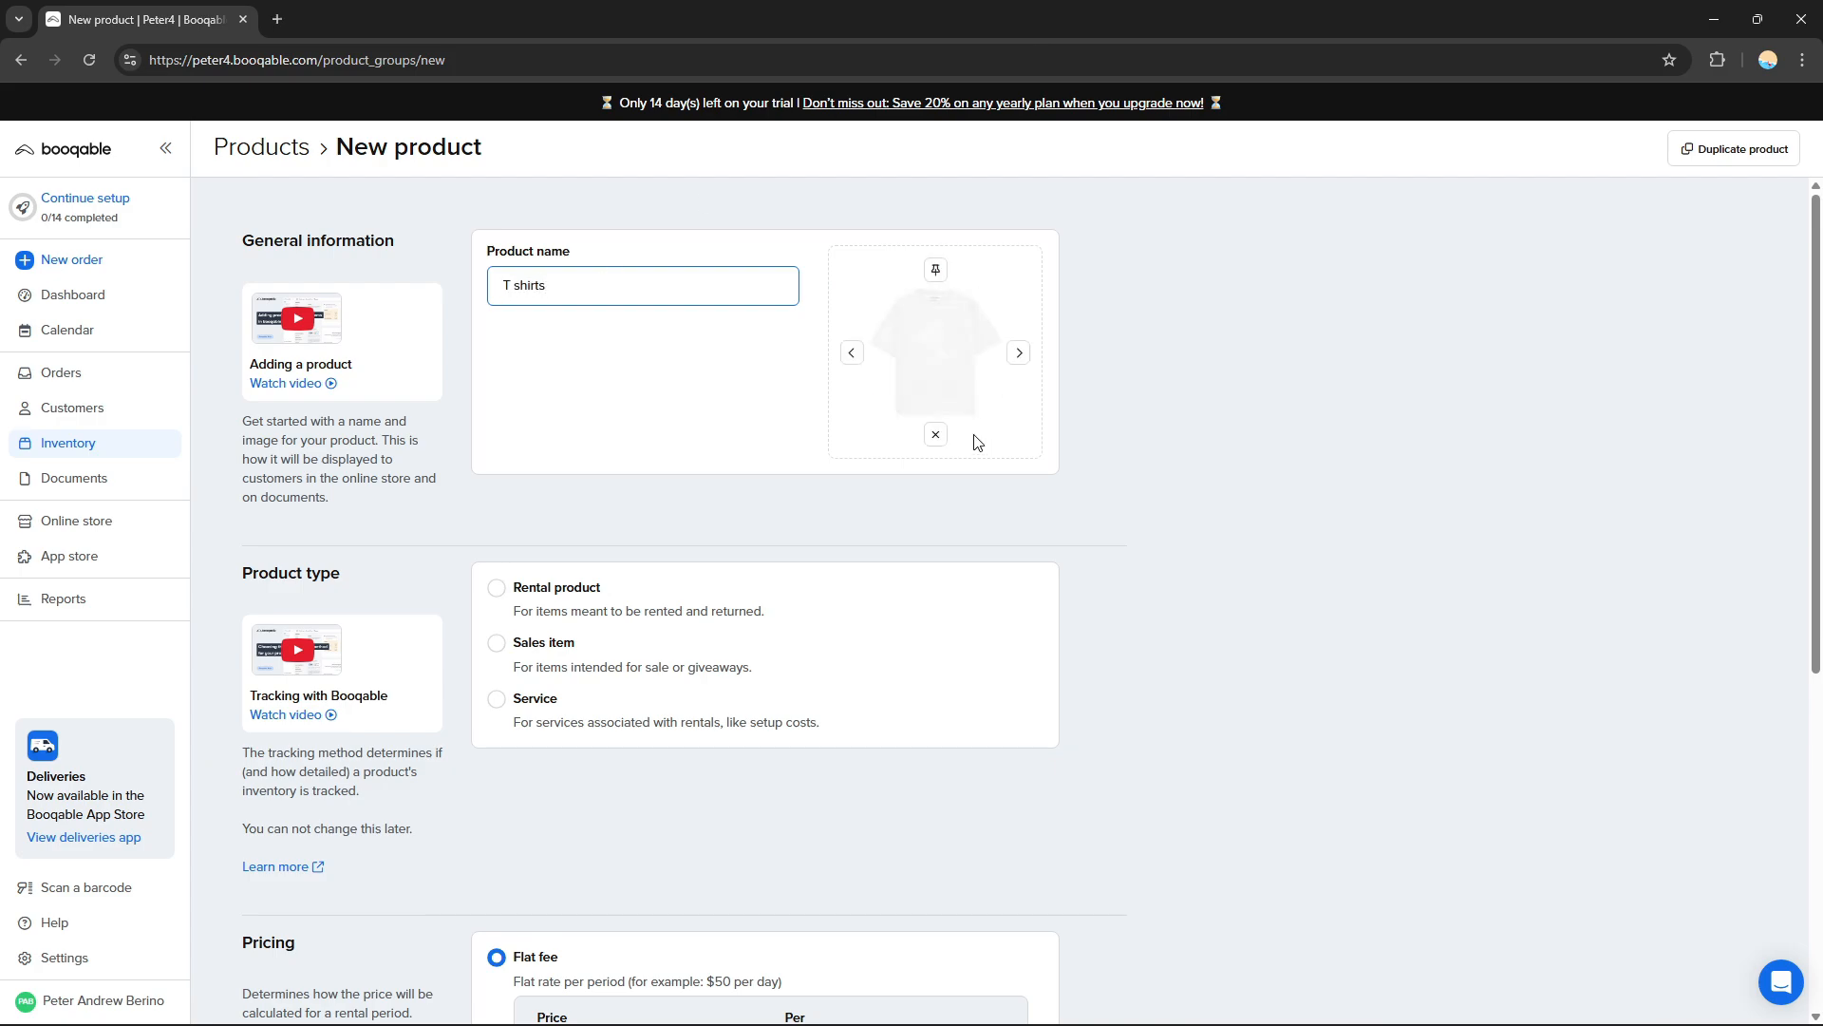
{"action": "left_click", "coordinate": [1250, 357]}
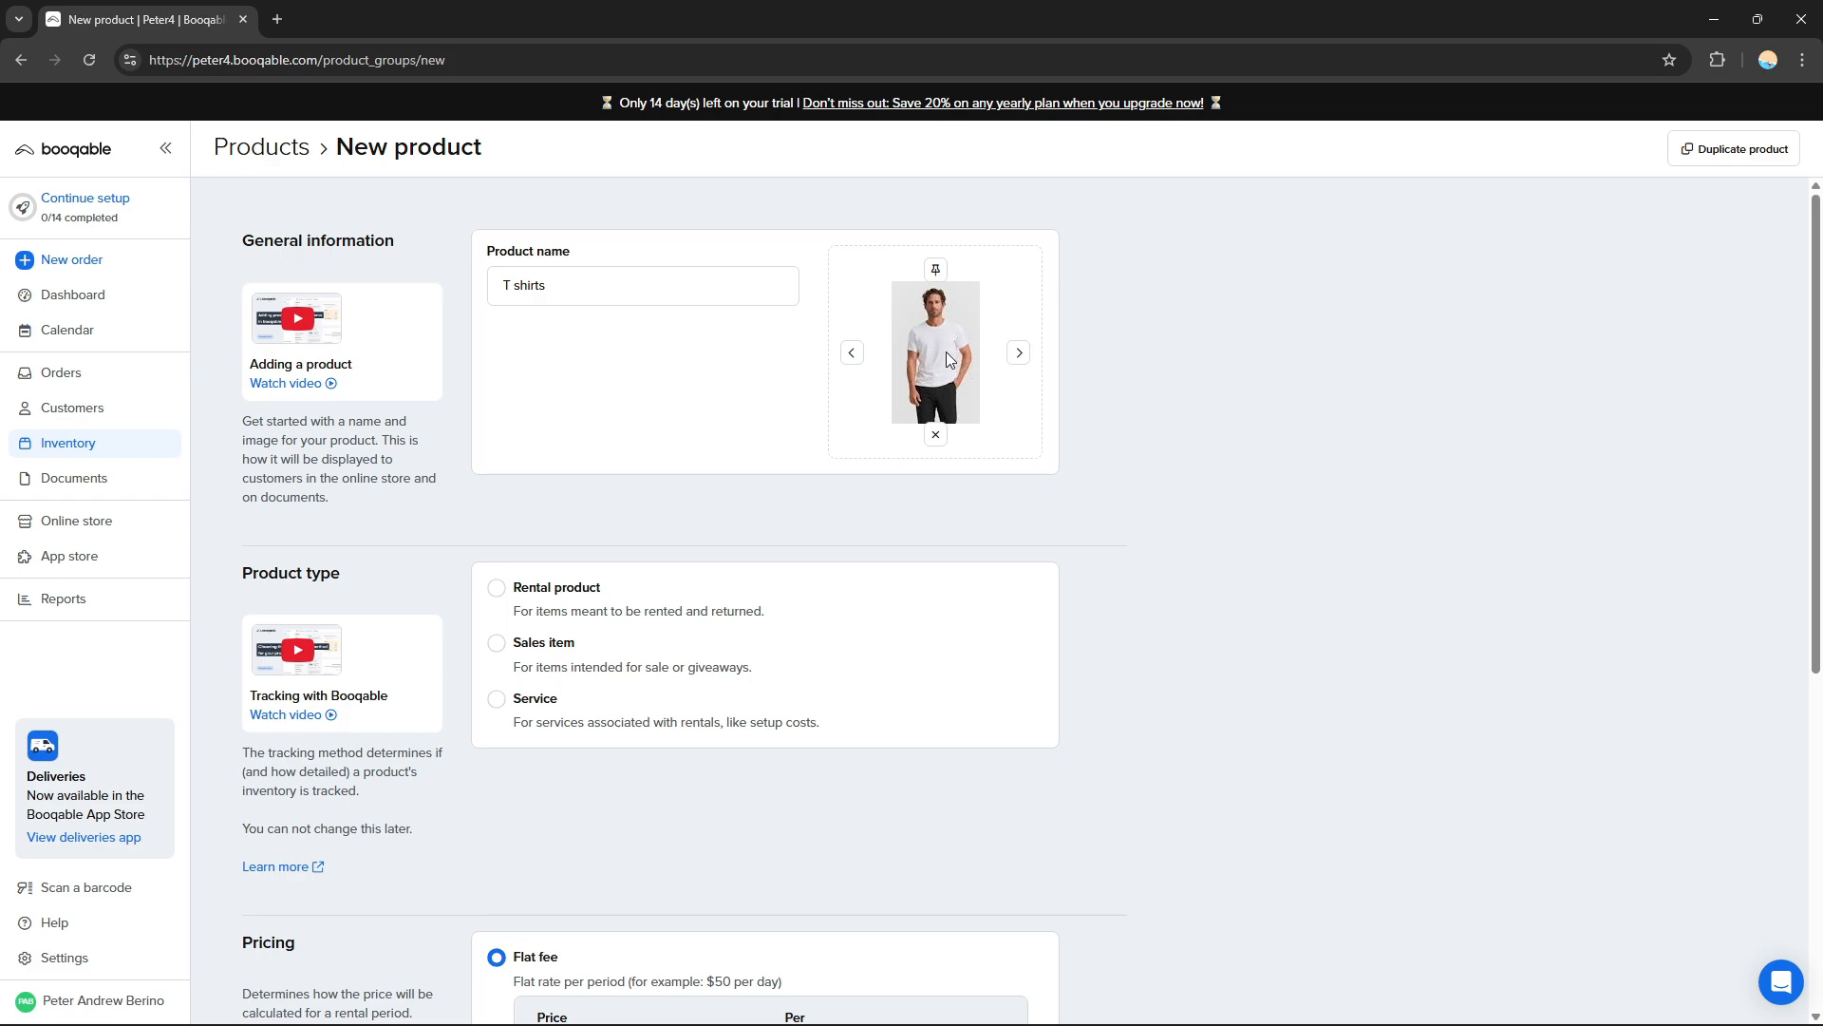
Step: Browse the suggested product images and settle on the plain white T-shirt
{"action": "left_click", "coordinate": [1020, 354]}
{"action": "left_click", "coordinate": [1020, 354]}
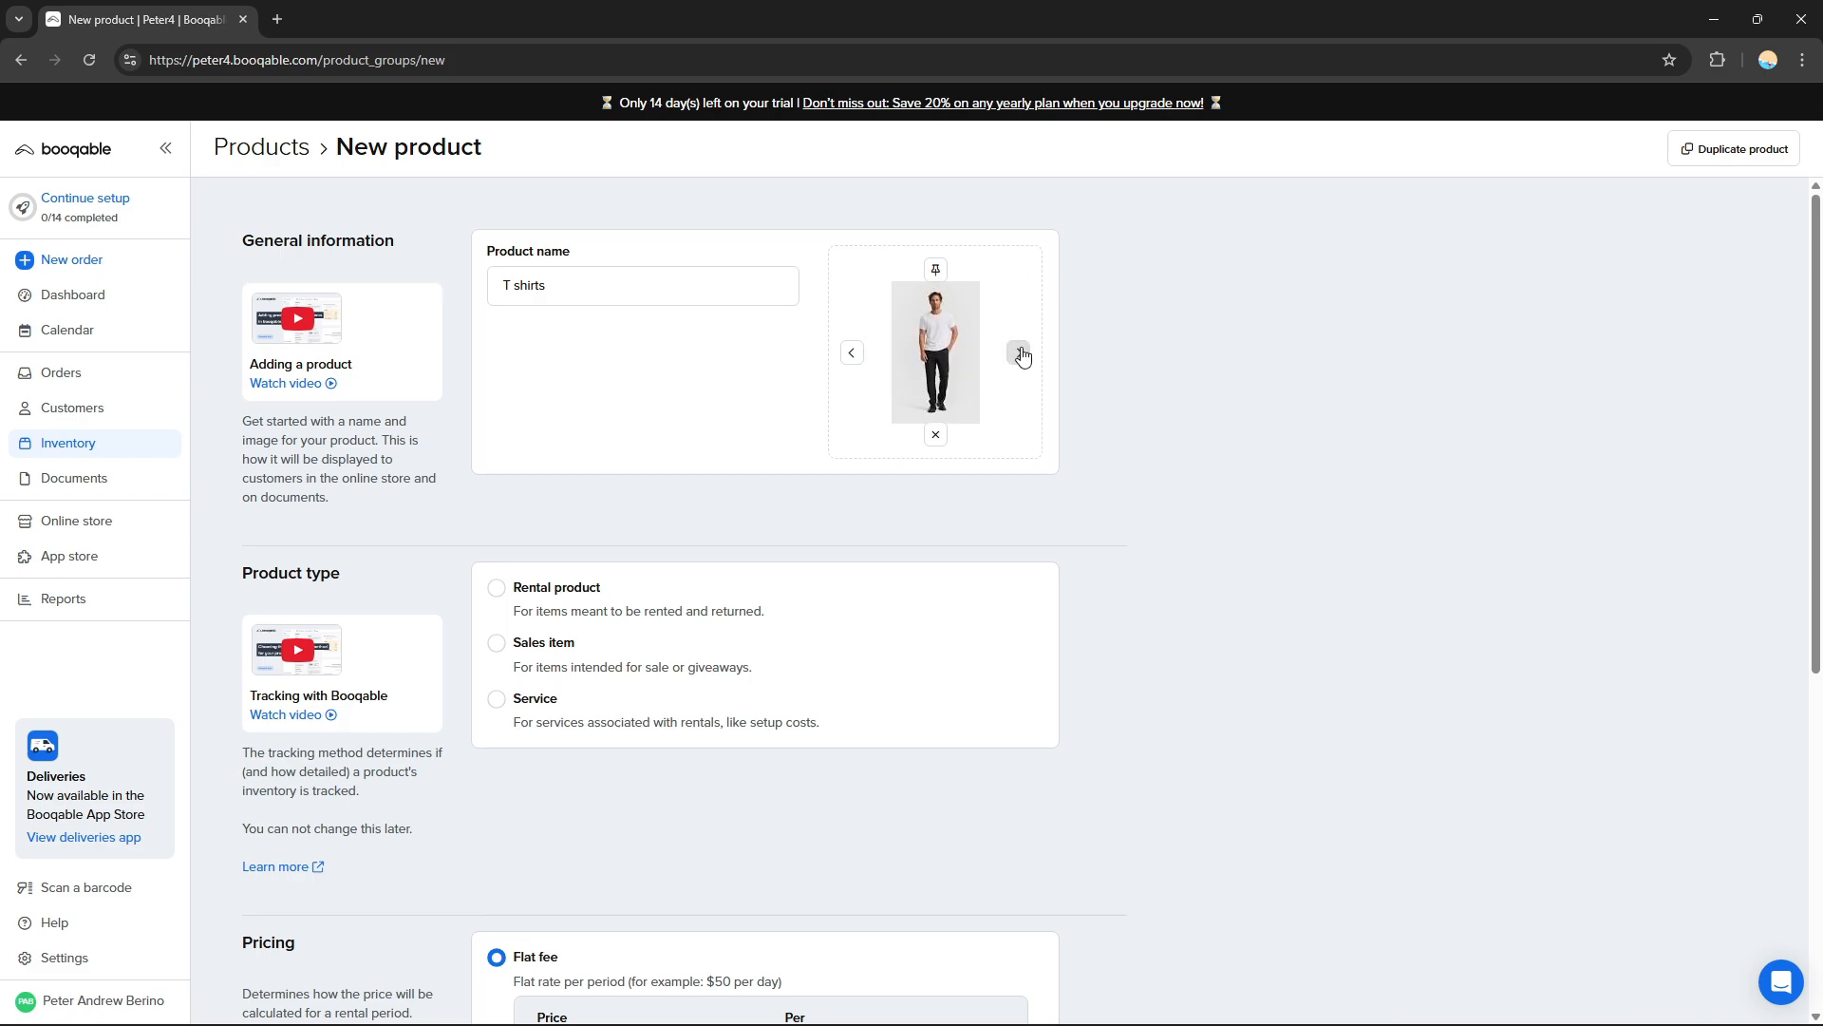
{"action": "left_click", "coordinate": [854, 354]}
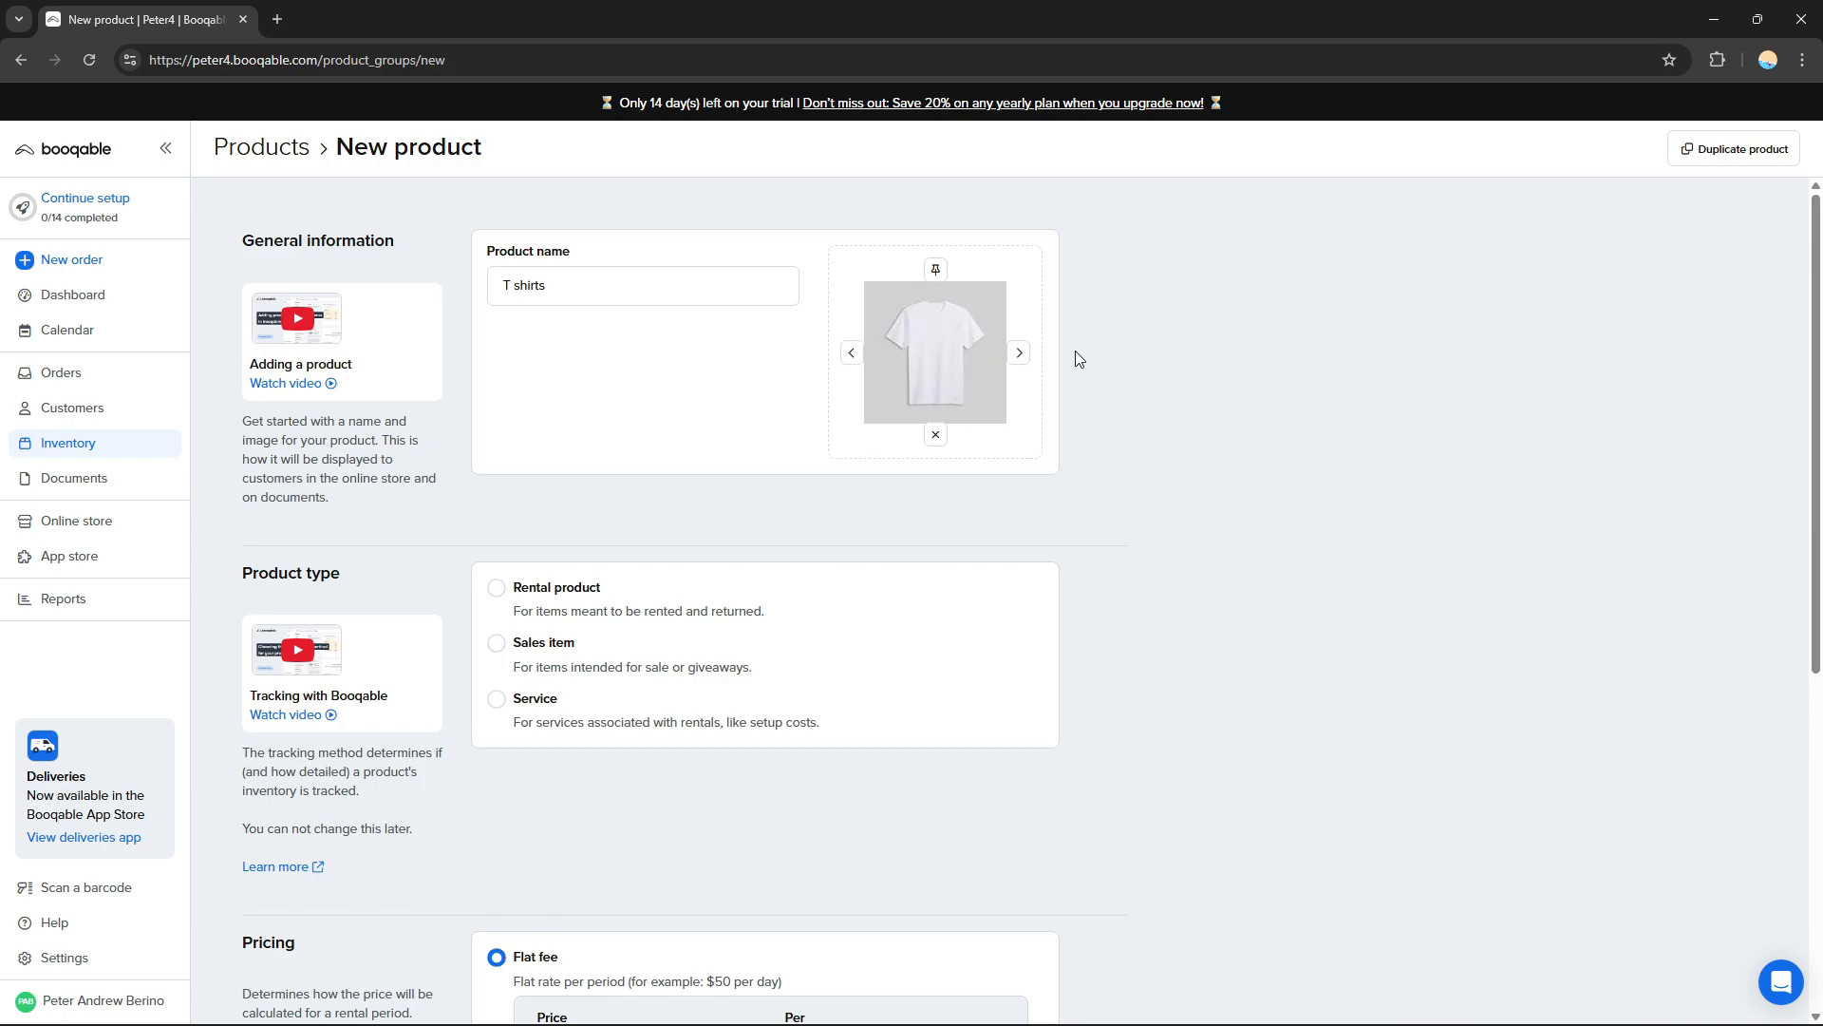
{"action": "left_click", "coordinate": [1020, 355]}
{"action": "left_click", "coordinate": [1020, 354]}
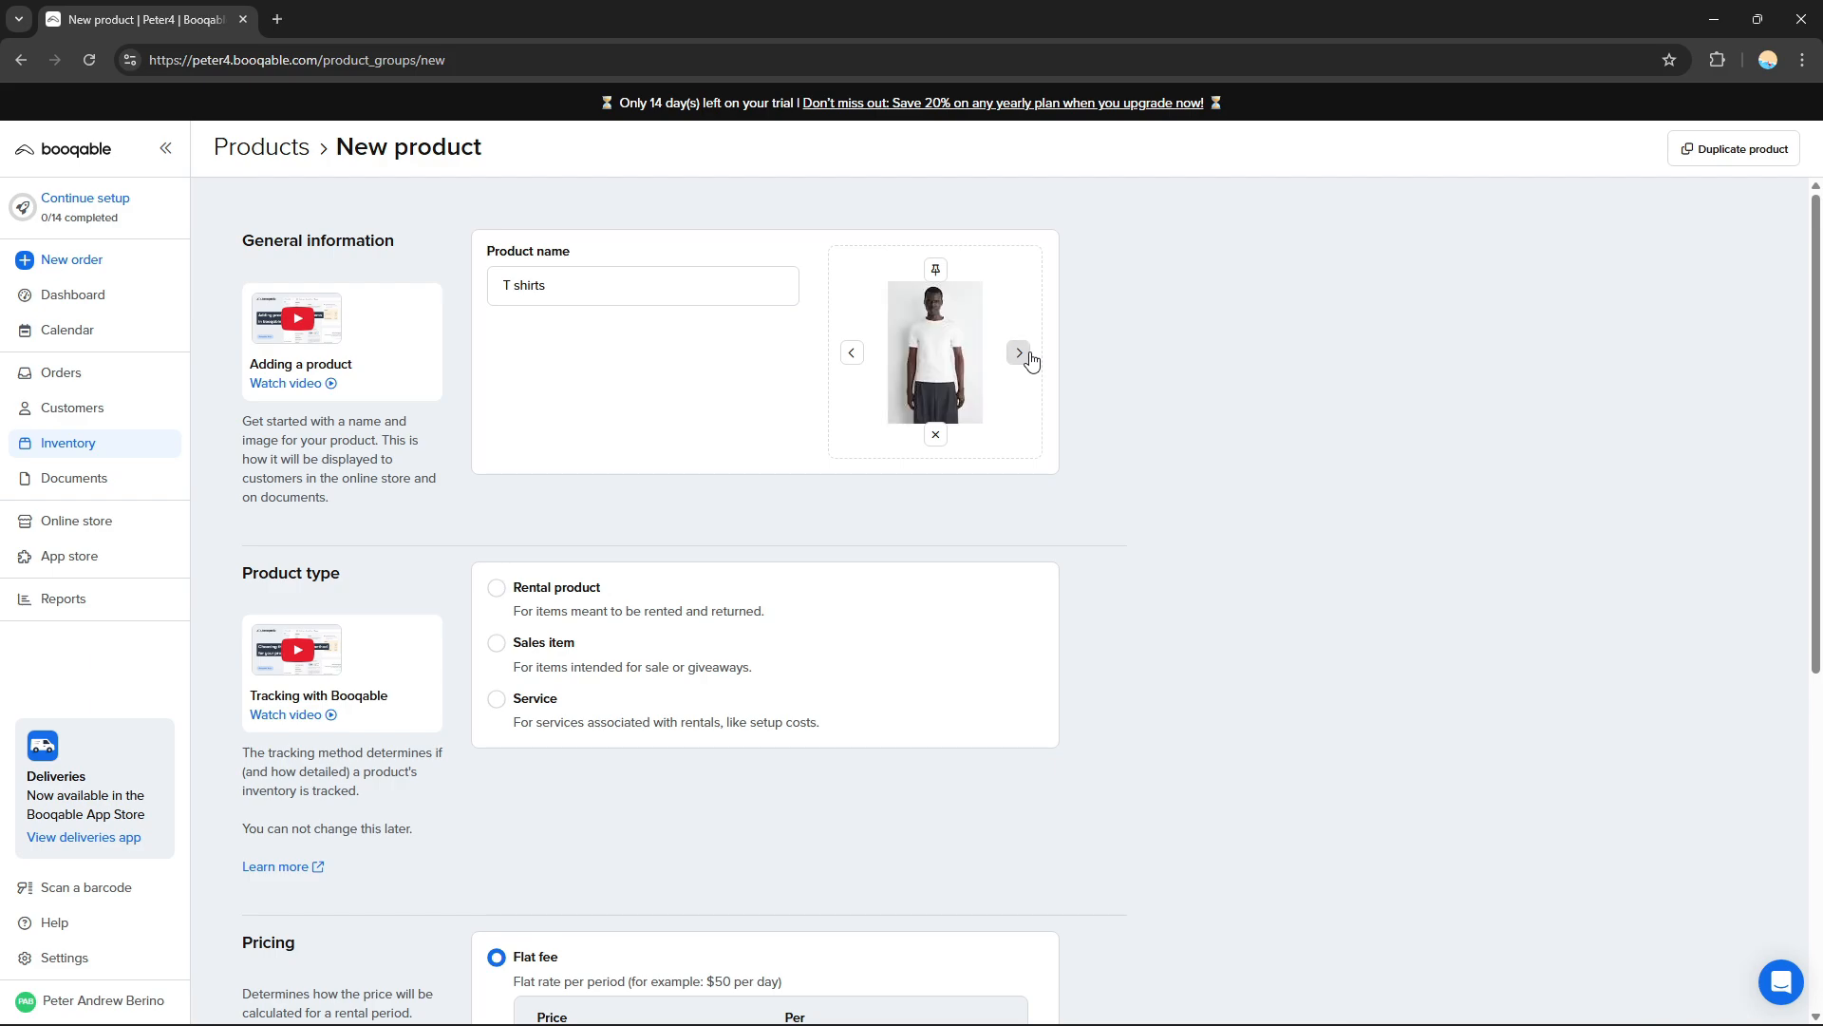
{"action": "left_click", "coordinate": [1022, 354]}
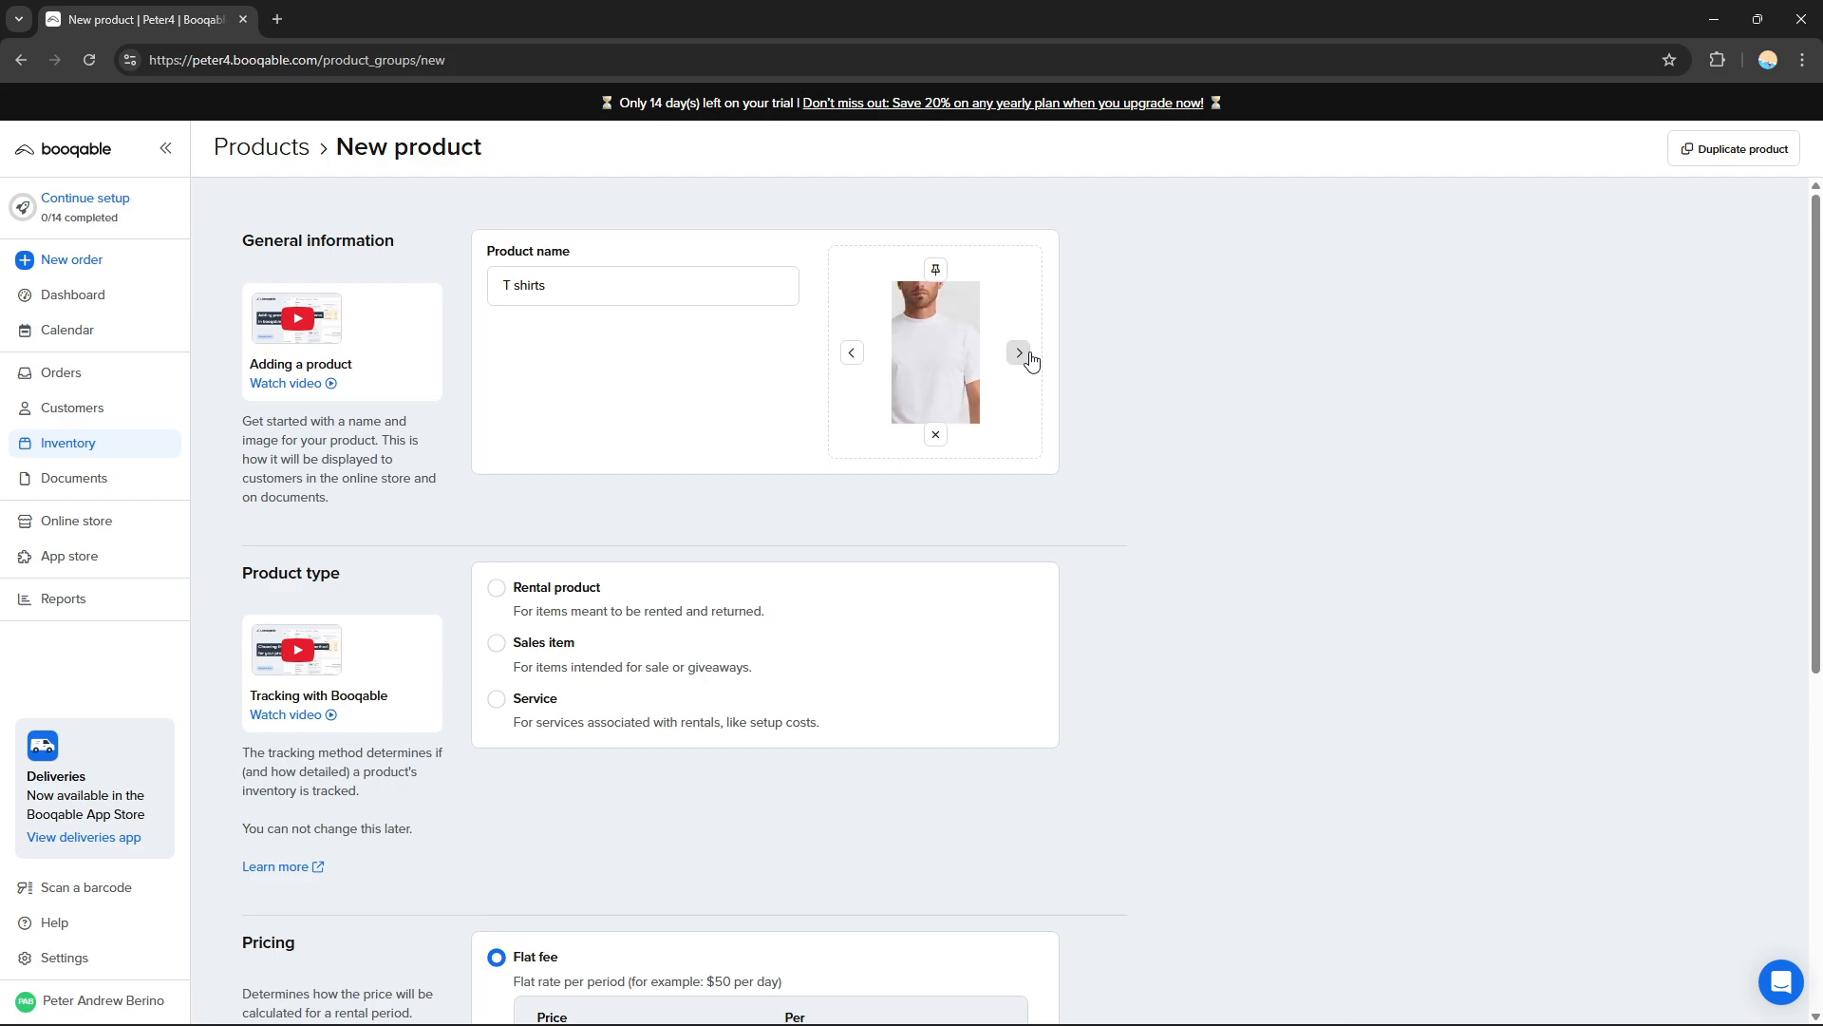
{"action": "left_click", "coordinate": [1029, 355]}
{"action": "left_click", "coordinate": [1028, 355]}
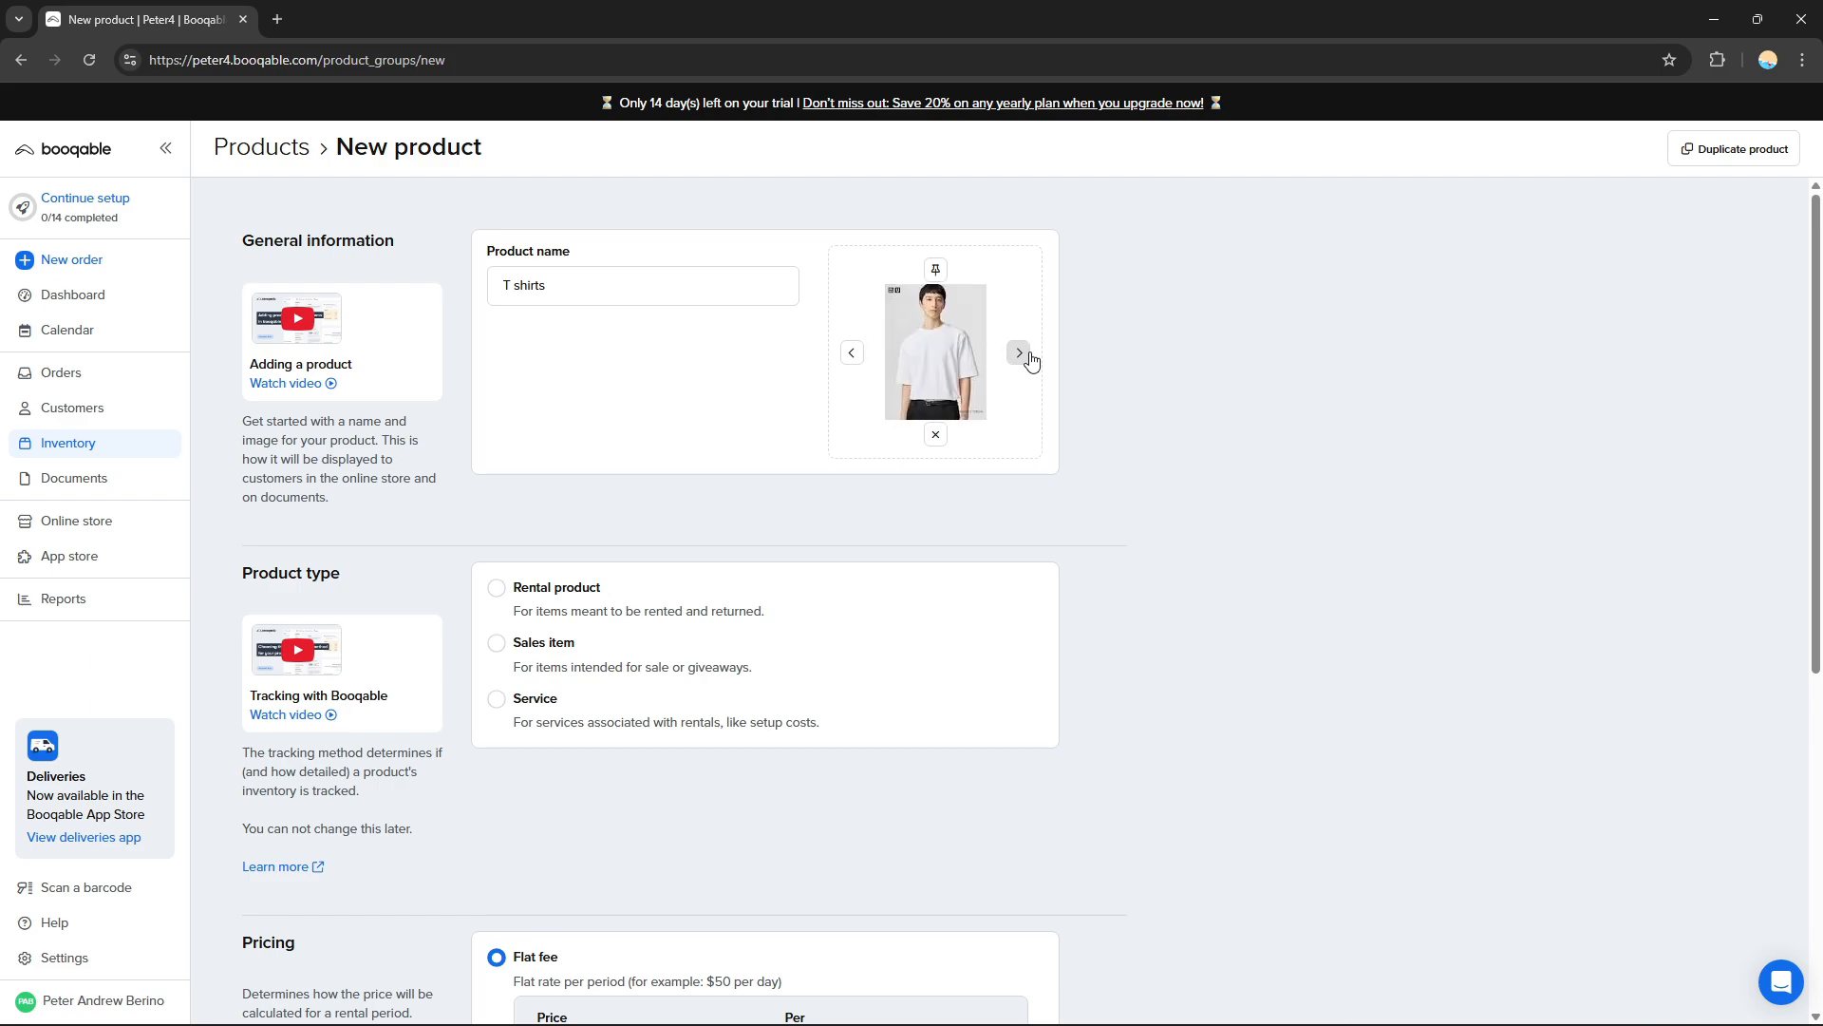
{"action": "left_click", "coordinate": [1029, 355]}
{"action": "left_click", "coordinate": [1026, 355]}
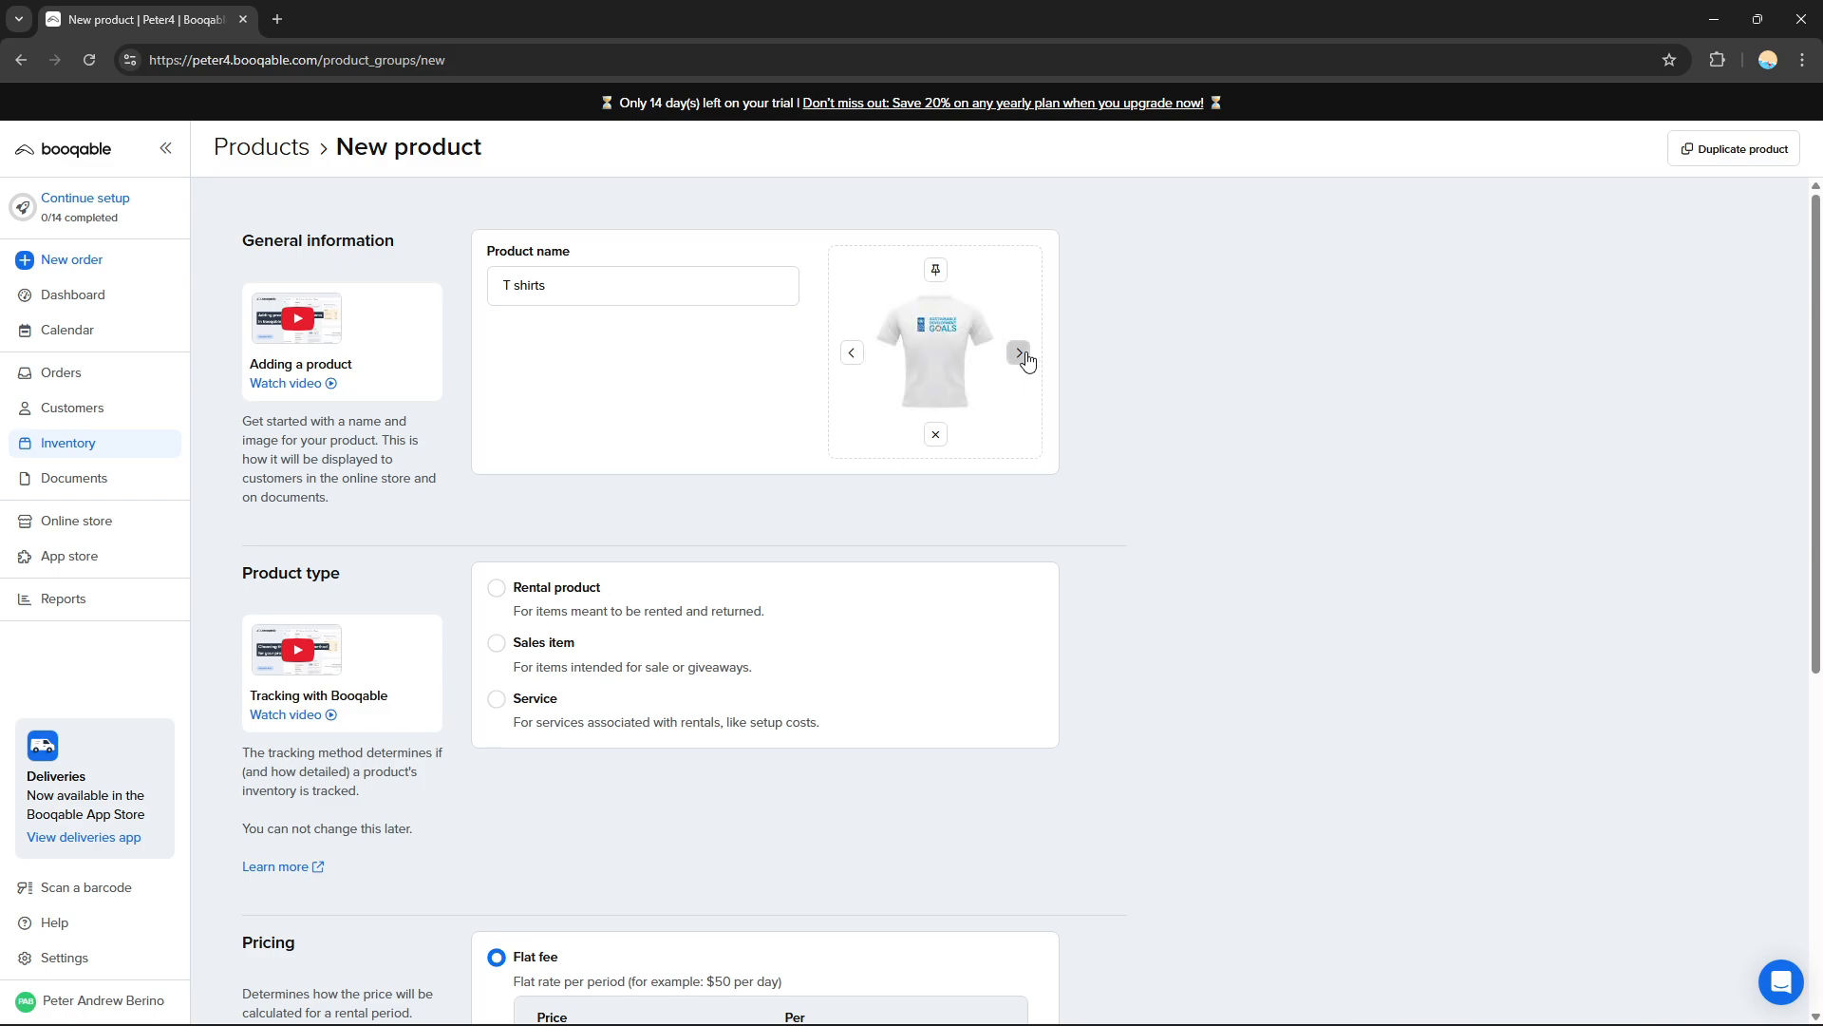
{"action": "left_click", "coordinate": [1025, 355]}
{"action": "left_click", "coordinate": [1026, 355]}
{"action": "left_click", "coordinate": [864, 366]}
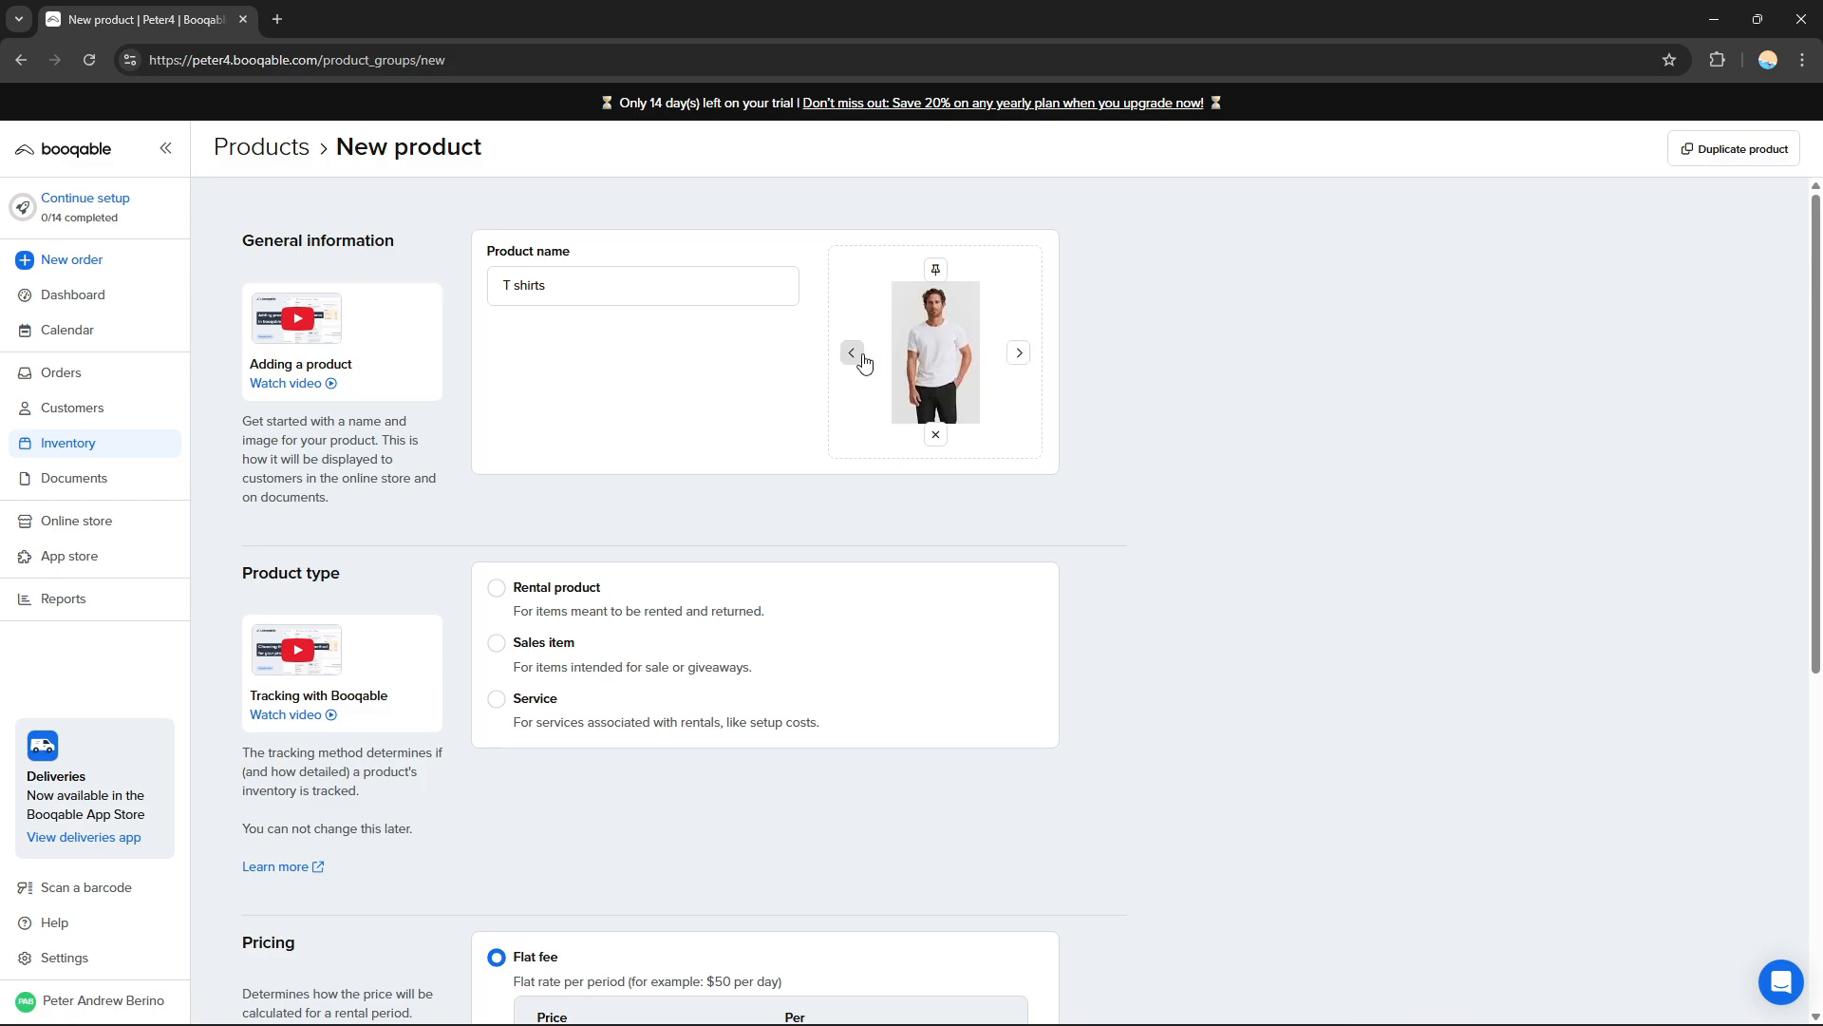
{"action": "left_click", "coordinate": [1022, 358]}
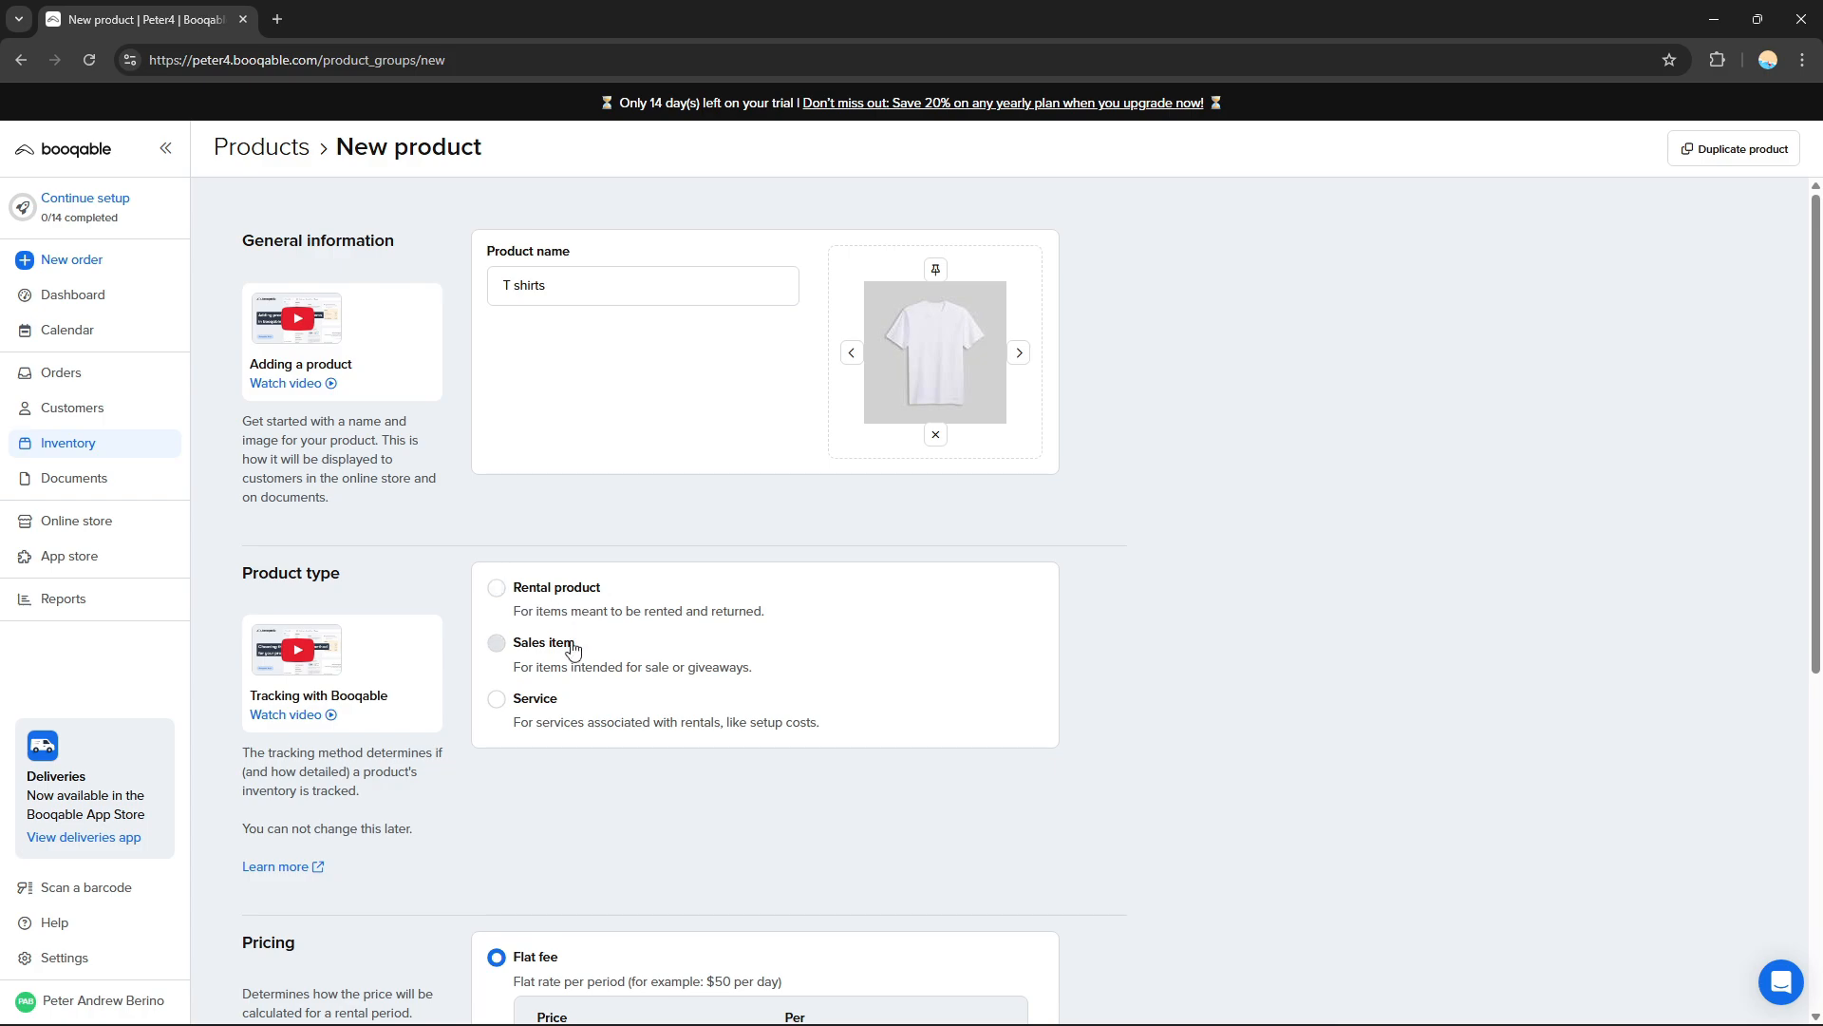
Step: Make T shirts a rental product tracked individually
{"action": "left_click", "coordinate": [511, 609]}
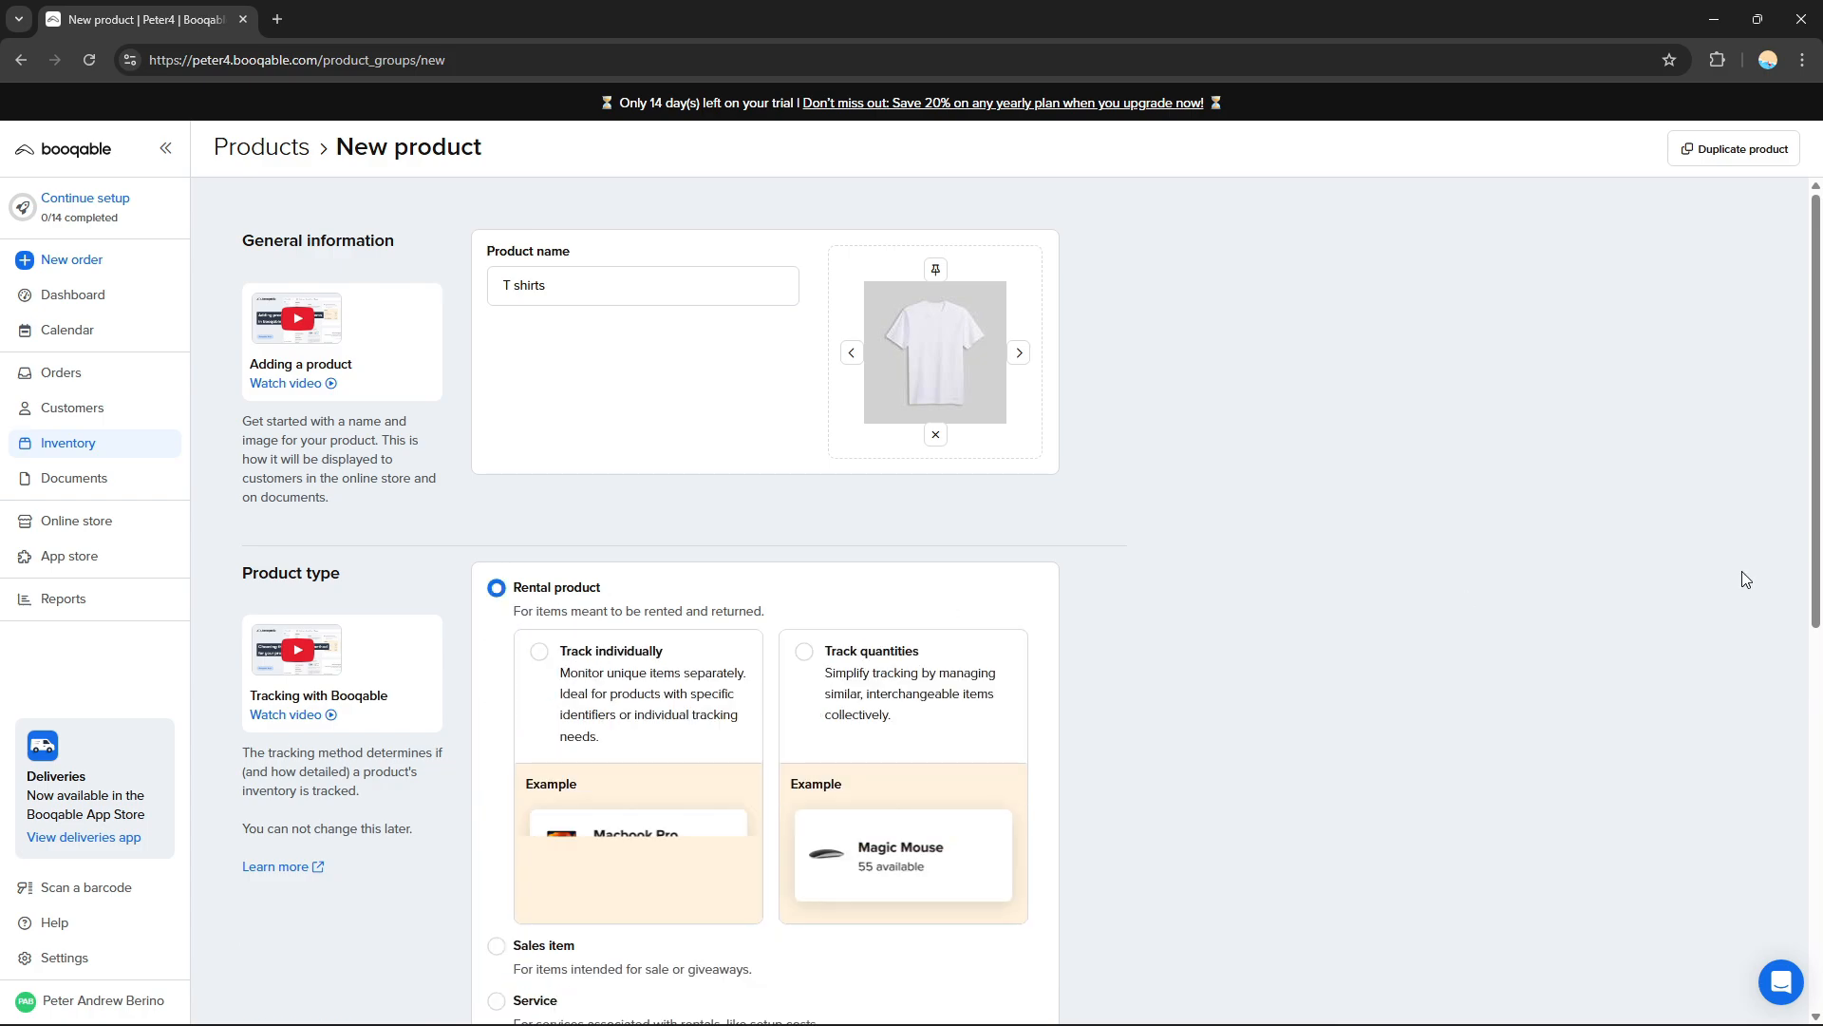
{"action": "scroll", "coordinate": [1741, 573], "scroll_direction": "down", "scroll_amount": 3}
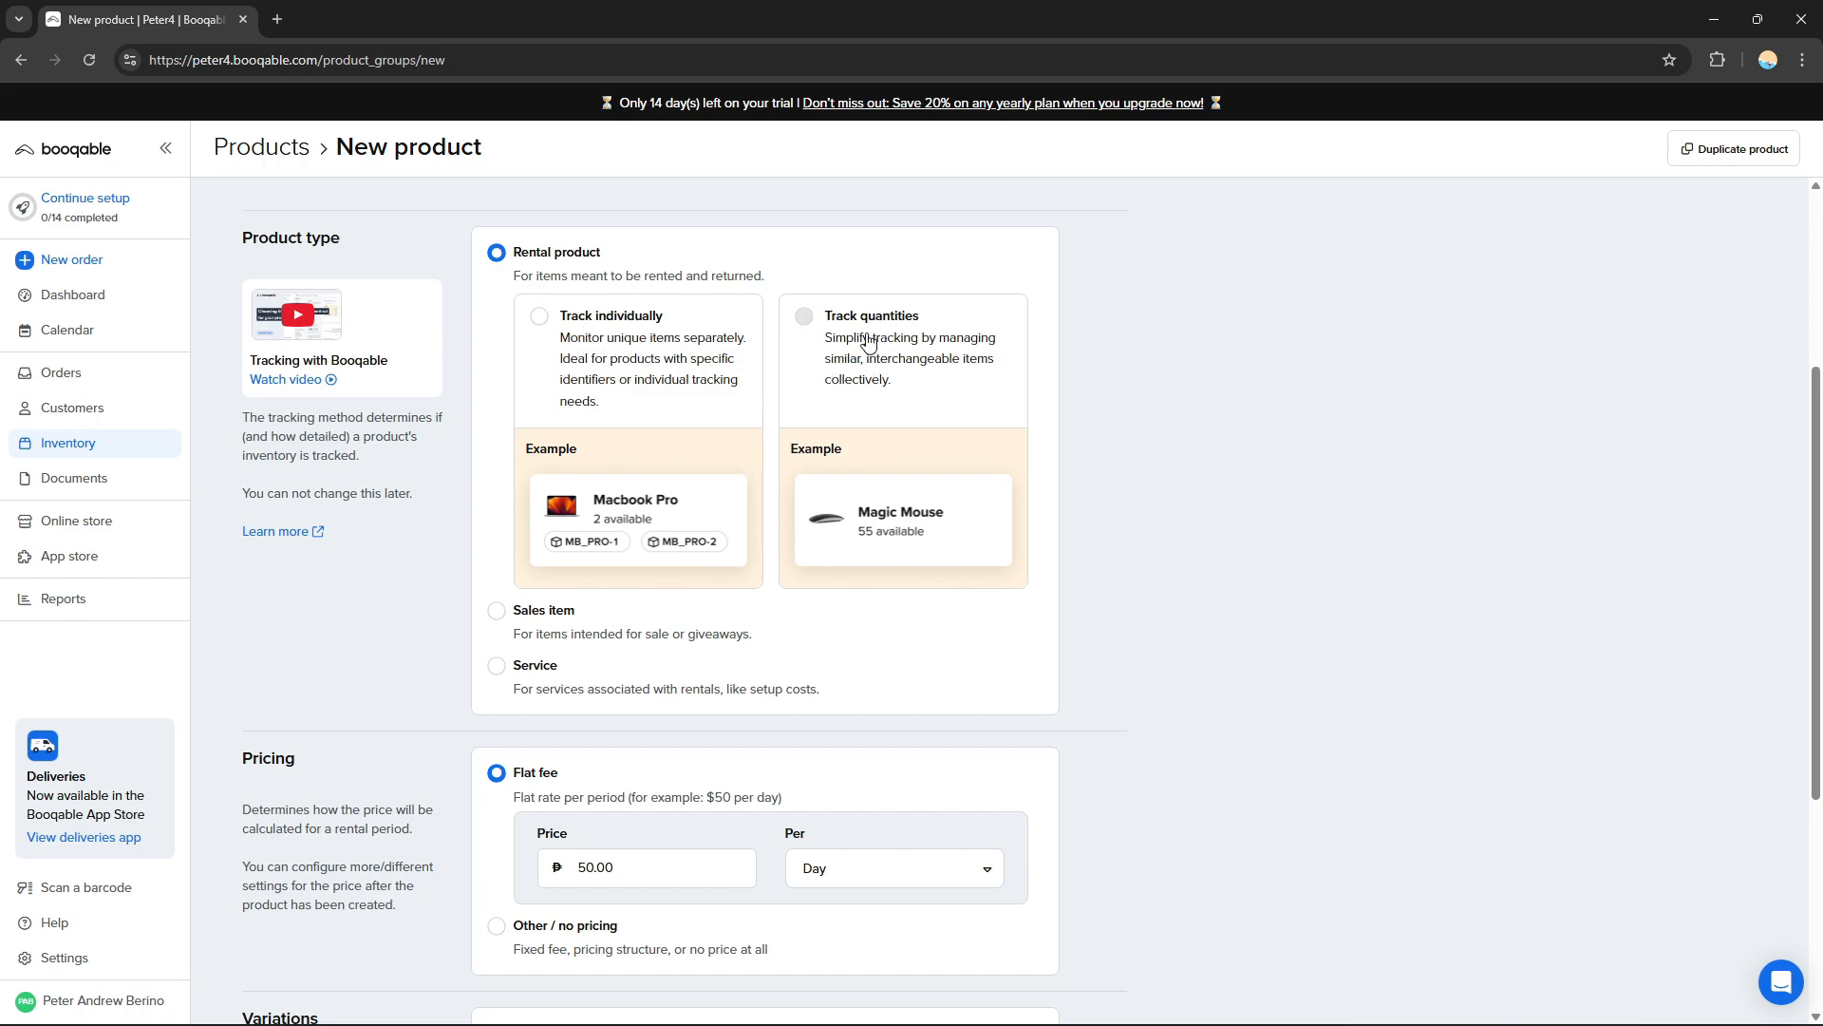
{"action": "left_click", "coordinate": [539, 326]}
{"action": "scroll", "coordinate": [858, 622], "scroll_direction": "down", "scroll_amount": 2}
{"action": "scroll", "coordinate": [465, 487], "scroll_direction": "down", "scroll_amount": 1}
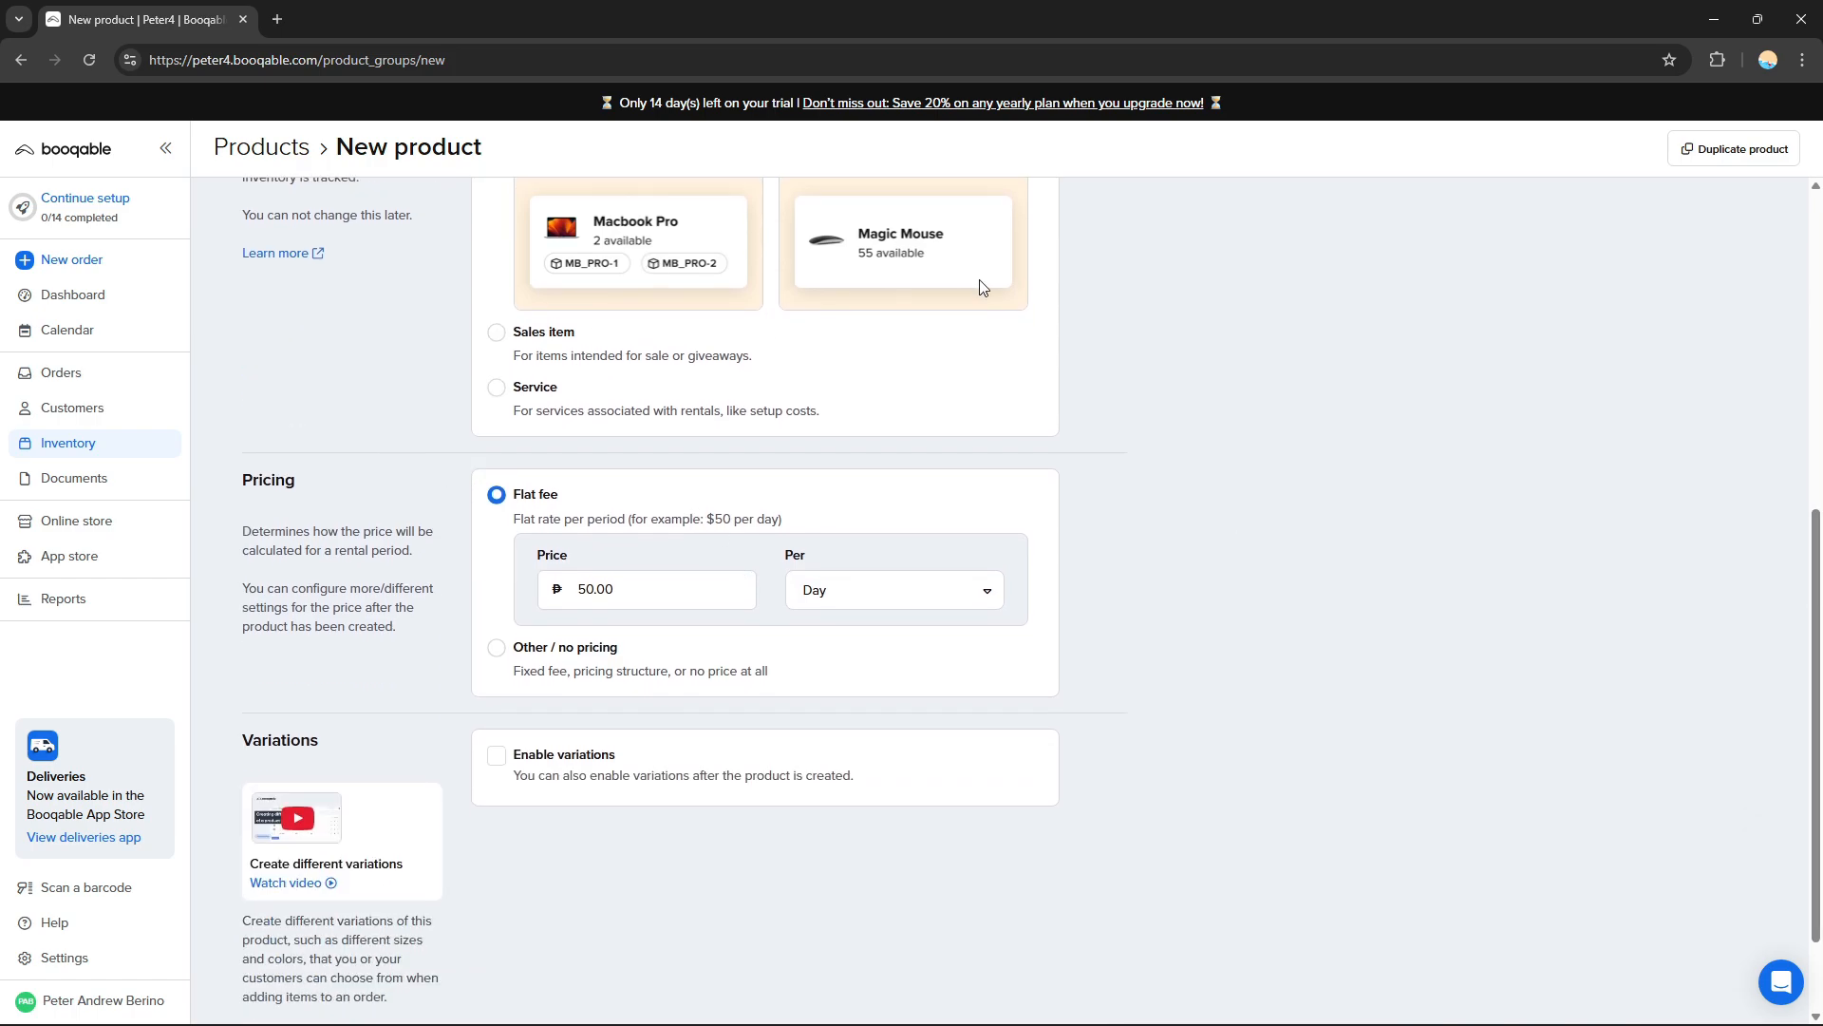
{"action": "scroll", "coordinate": [984, 288], "scroll_direction": "up", "scroll_amount": 3}
{"action": "scroll", "coordinate": [915, 637], "scroll_direction": "down", "scroll_amount": 4}
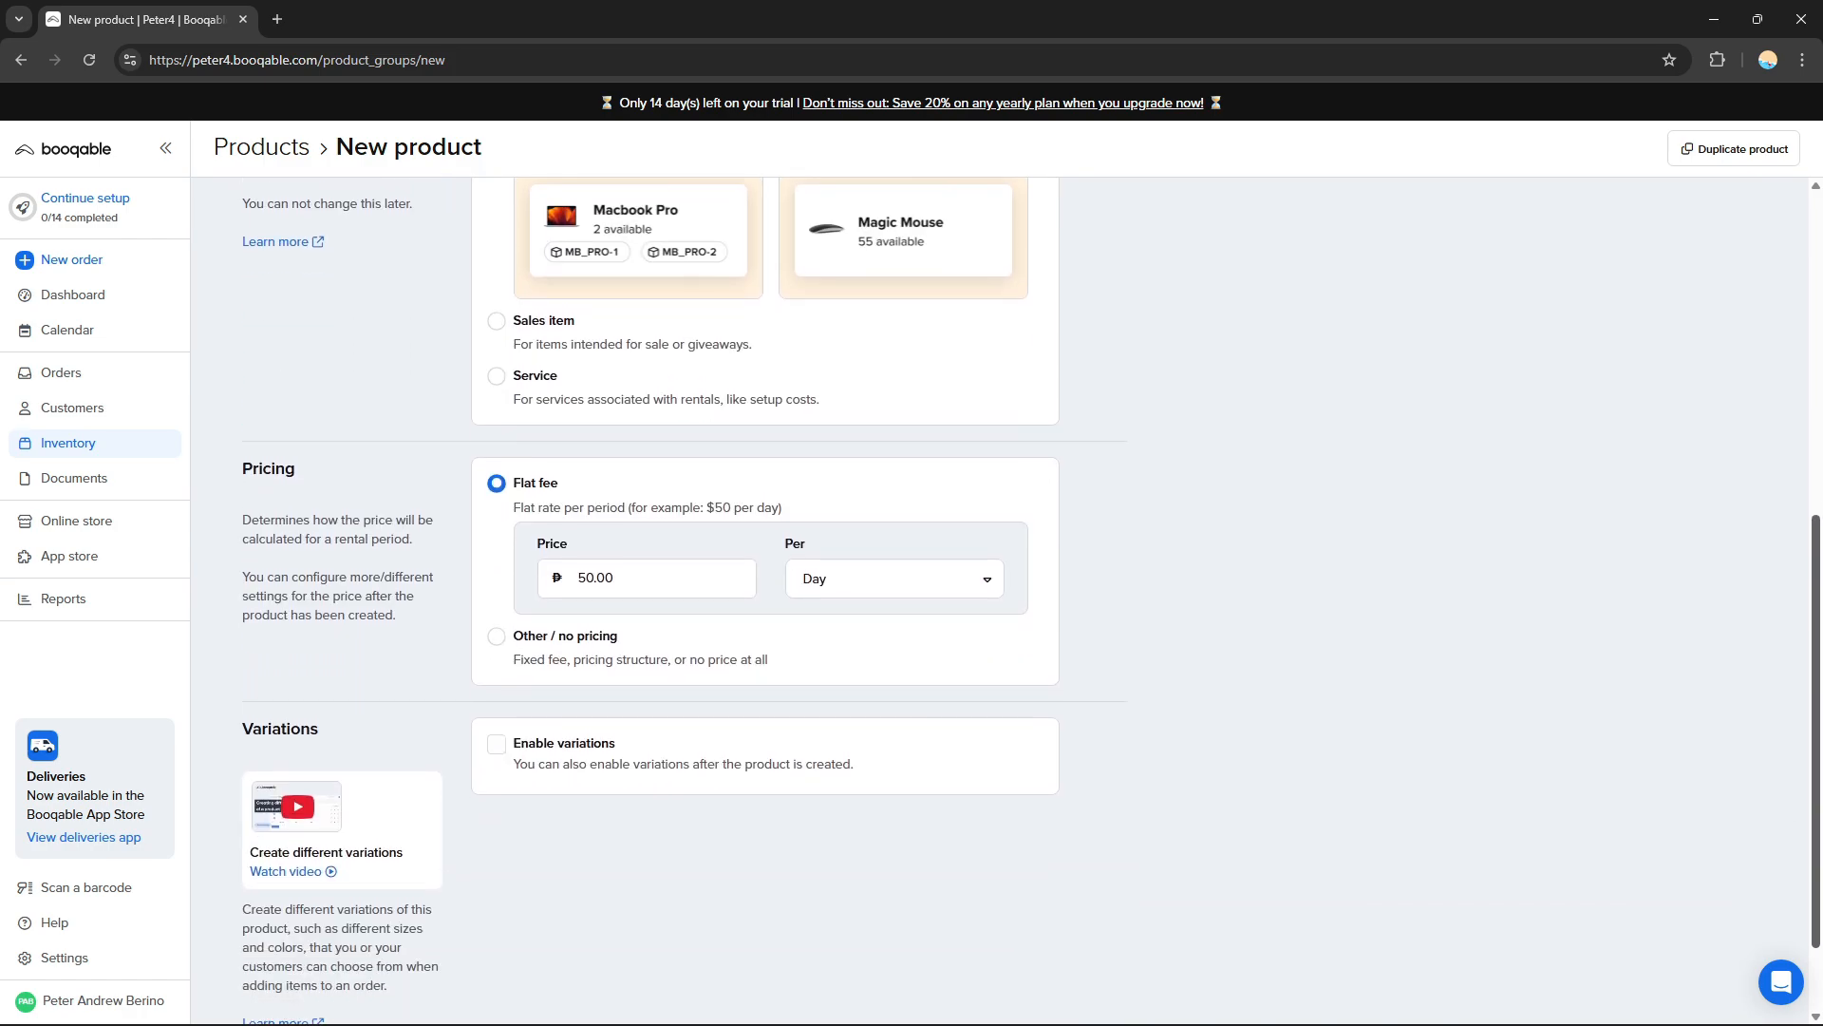
Step: Keep the 50.00 per day flat fee and save the product
{"action": "left_click", "coordinate": [609, 506]}
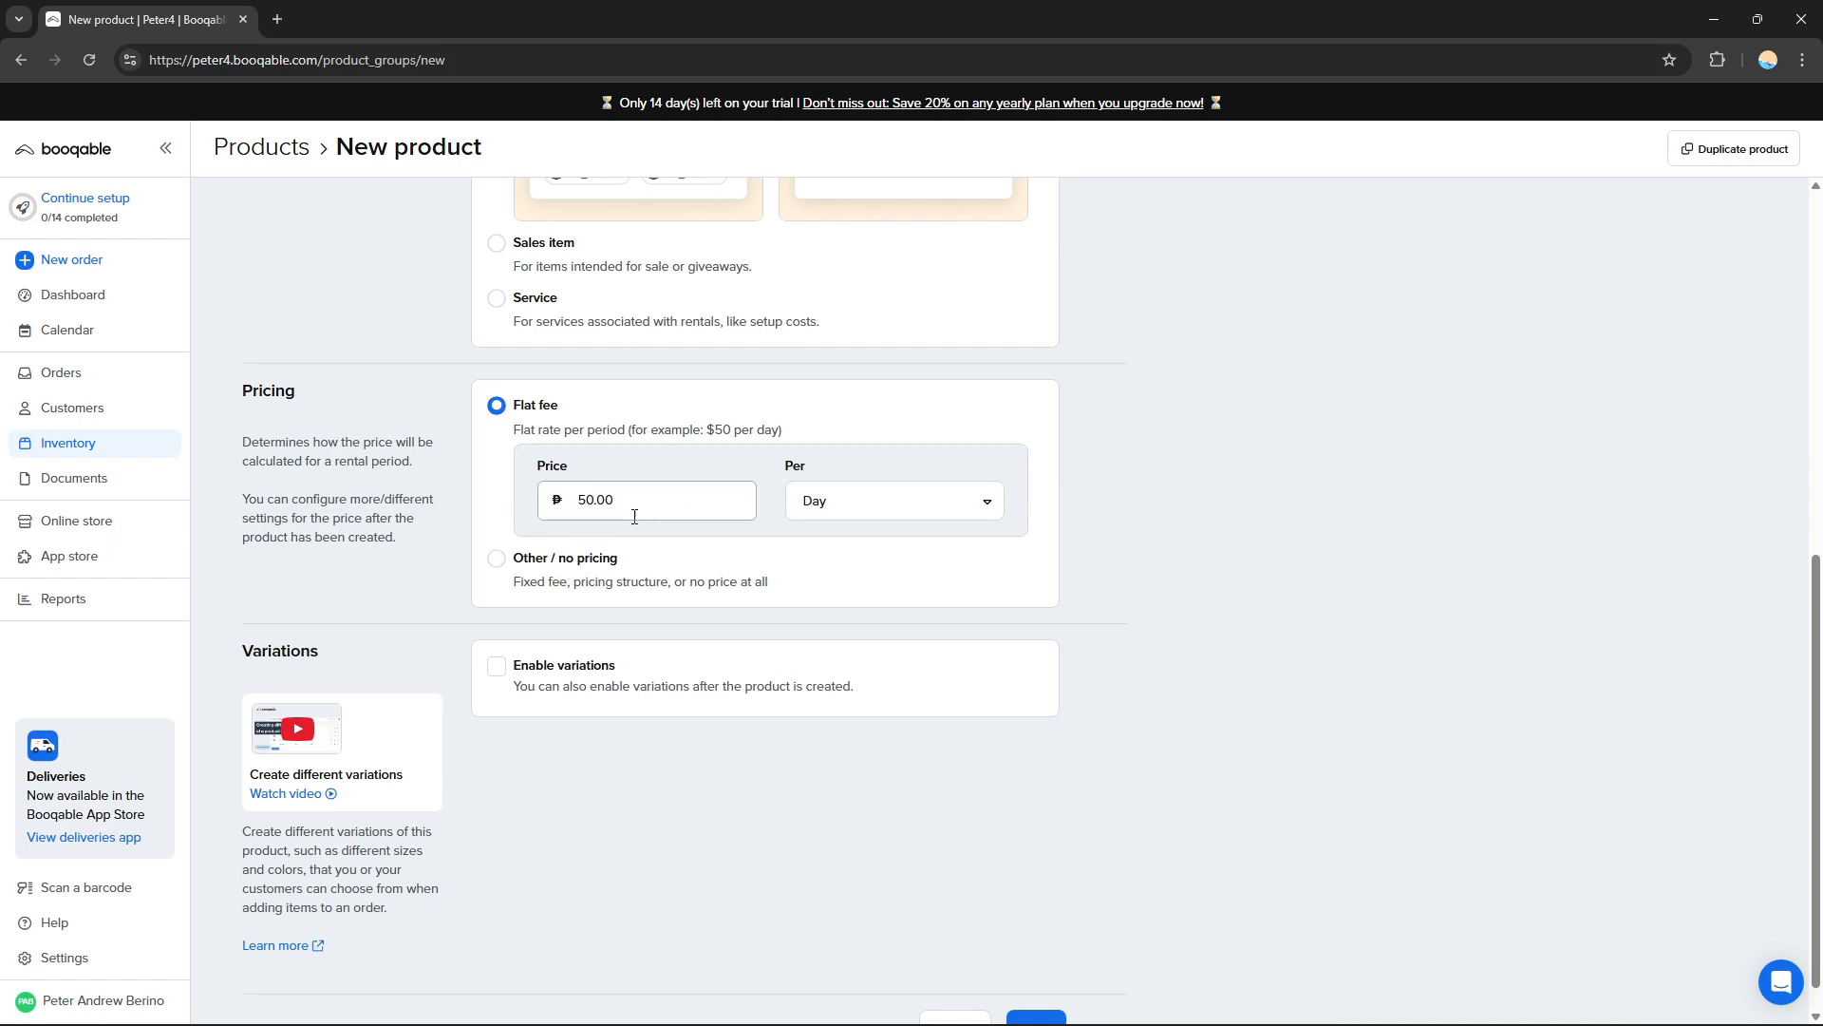
{"action": "scroll", "coordinate": [1295, 737], "scroll_direction": "down", "scroll_amount": 1}
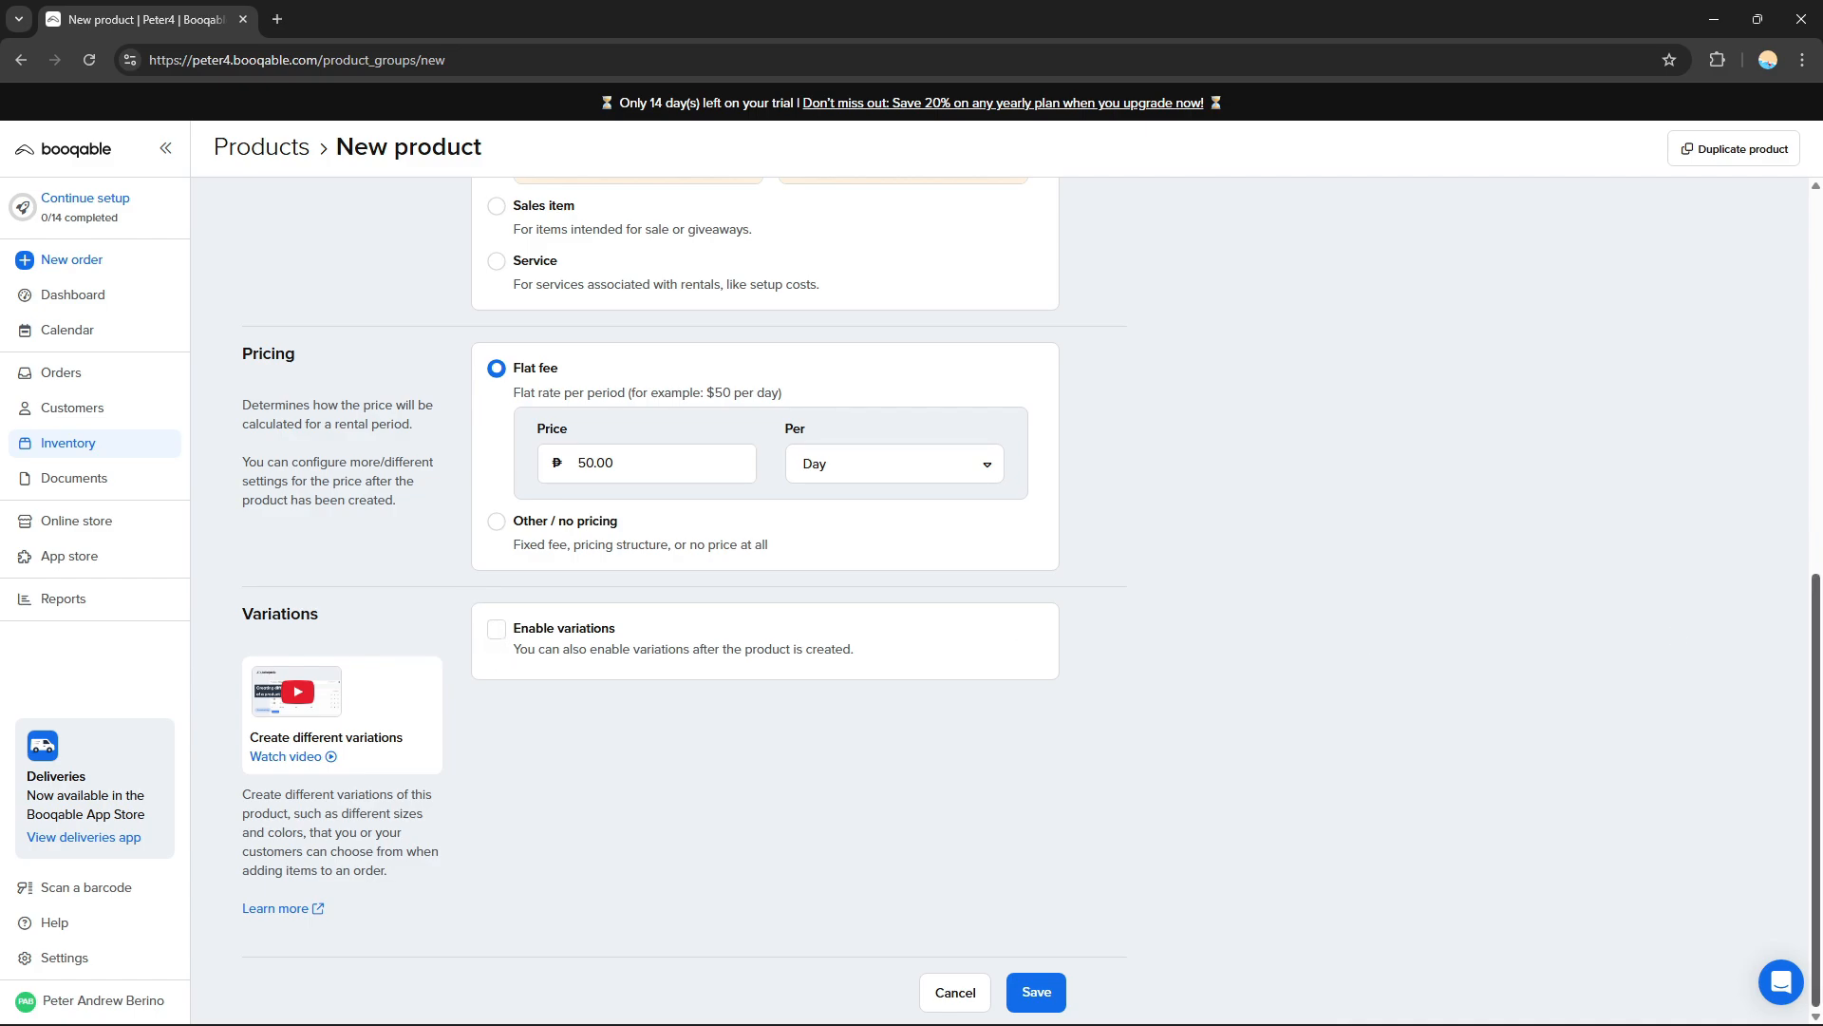
{"action": "scroll", "coordinate": [1773, 646], "scroll_direction": "up", "scroll_amount": 1}
{"action": "scroll", "coordinate": [1526, 789], "scroll_direction": "down", "scroll_amount": 1}
{"action": "left_click", "coordinate": [1045, 991]}
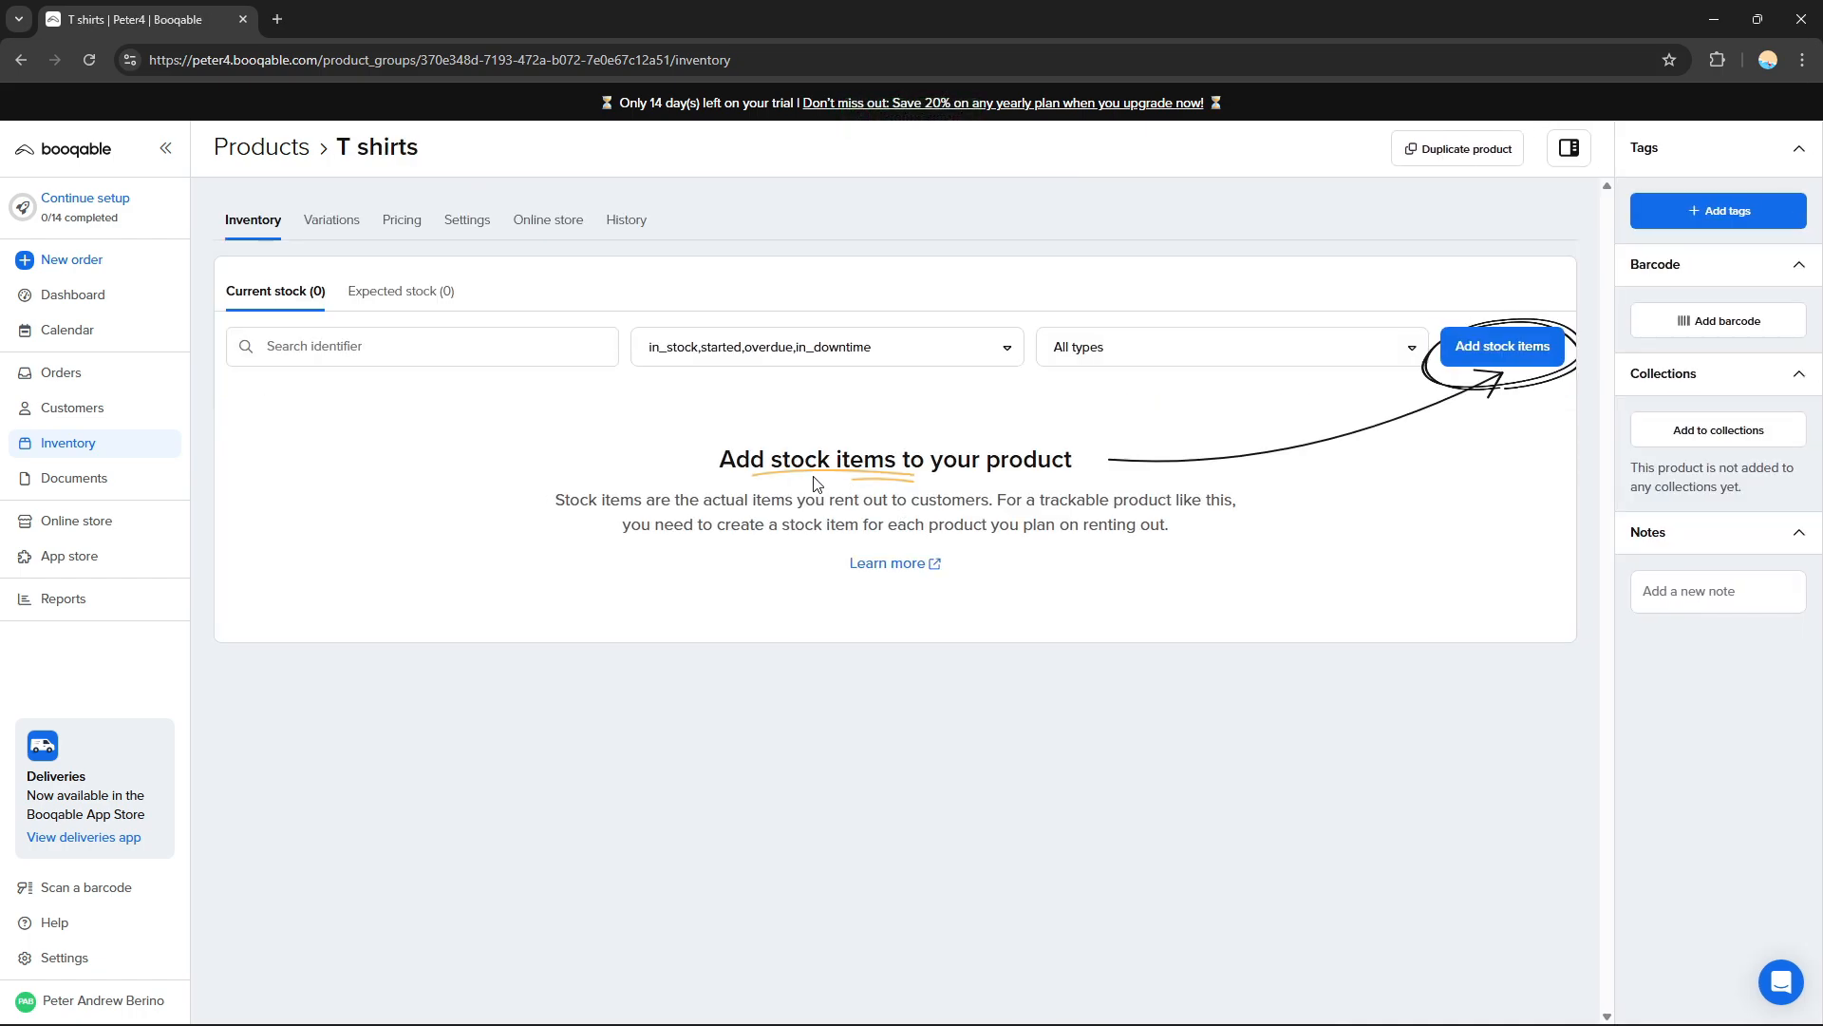
Step: Add 20 stock items to T shirts with the T_SHIRTS identifier prefix
{"action": "left_click", "coordinate": [1508, 348]}
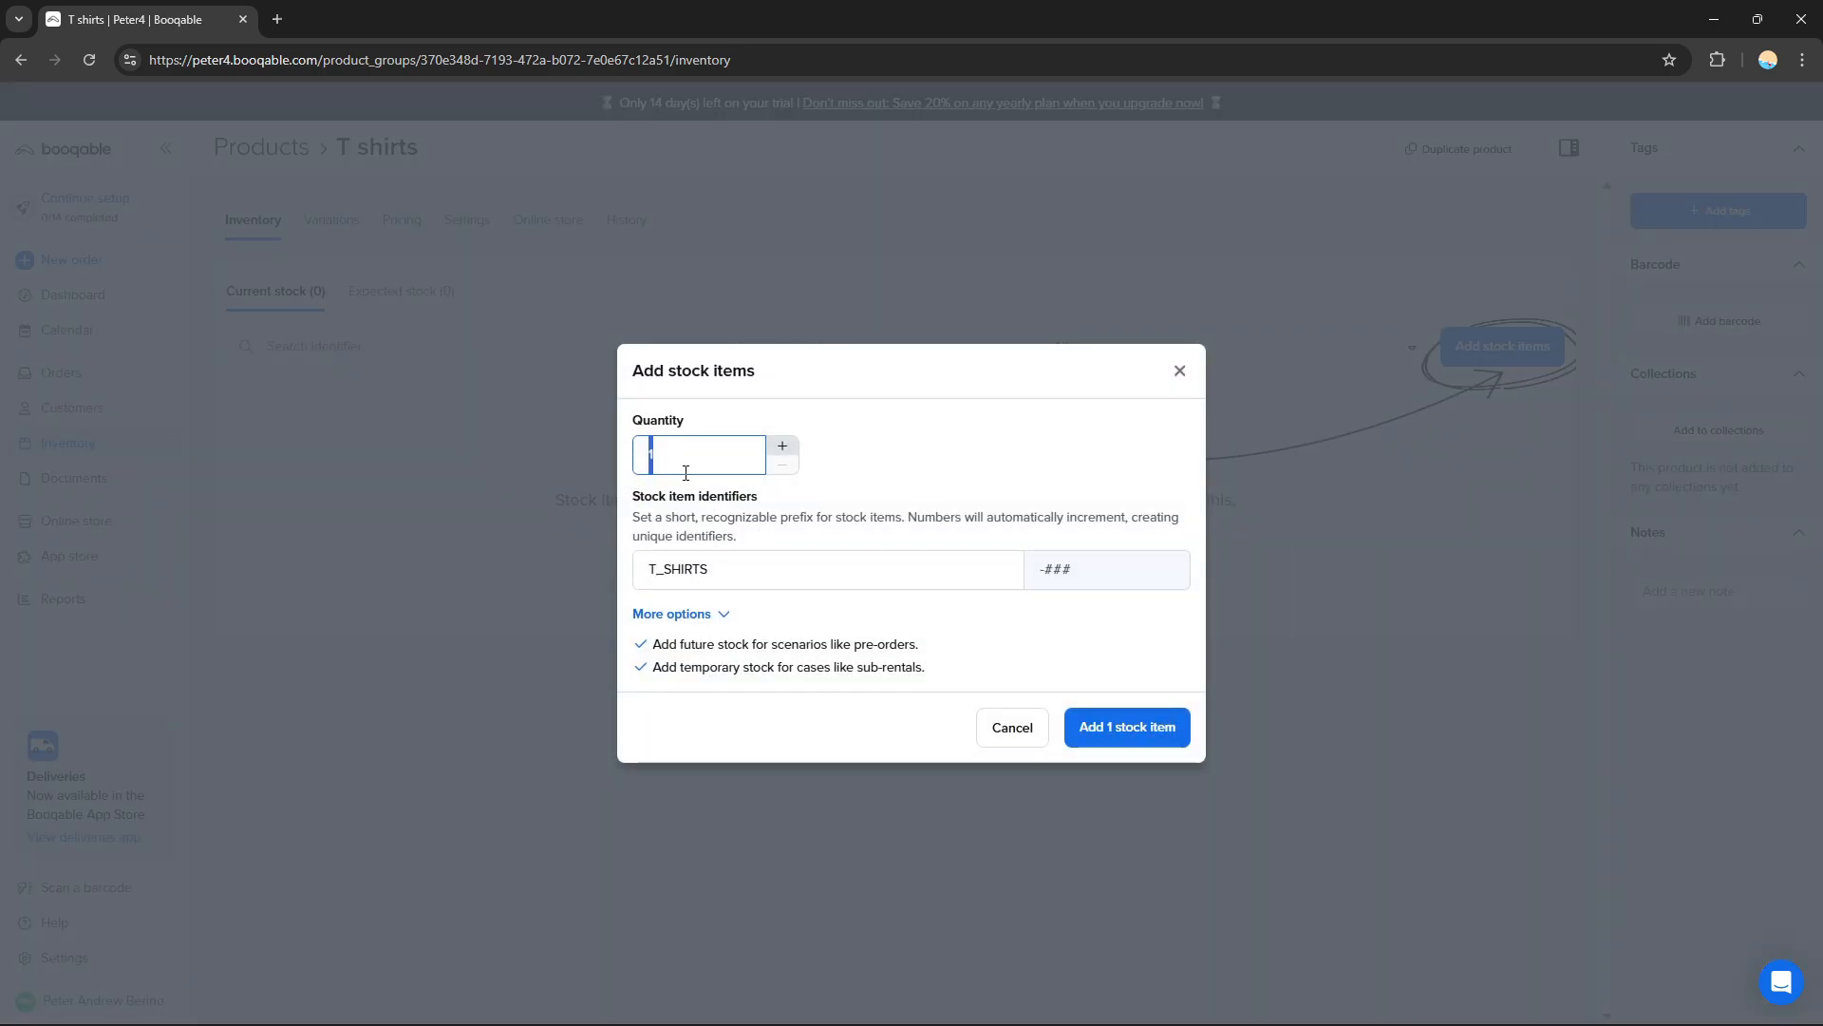
{"action": "key", "text": "BackSpace"}
{"action": "type", "text": "2"}
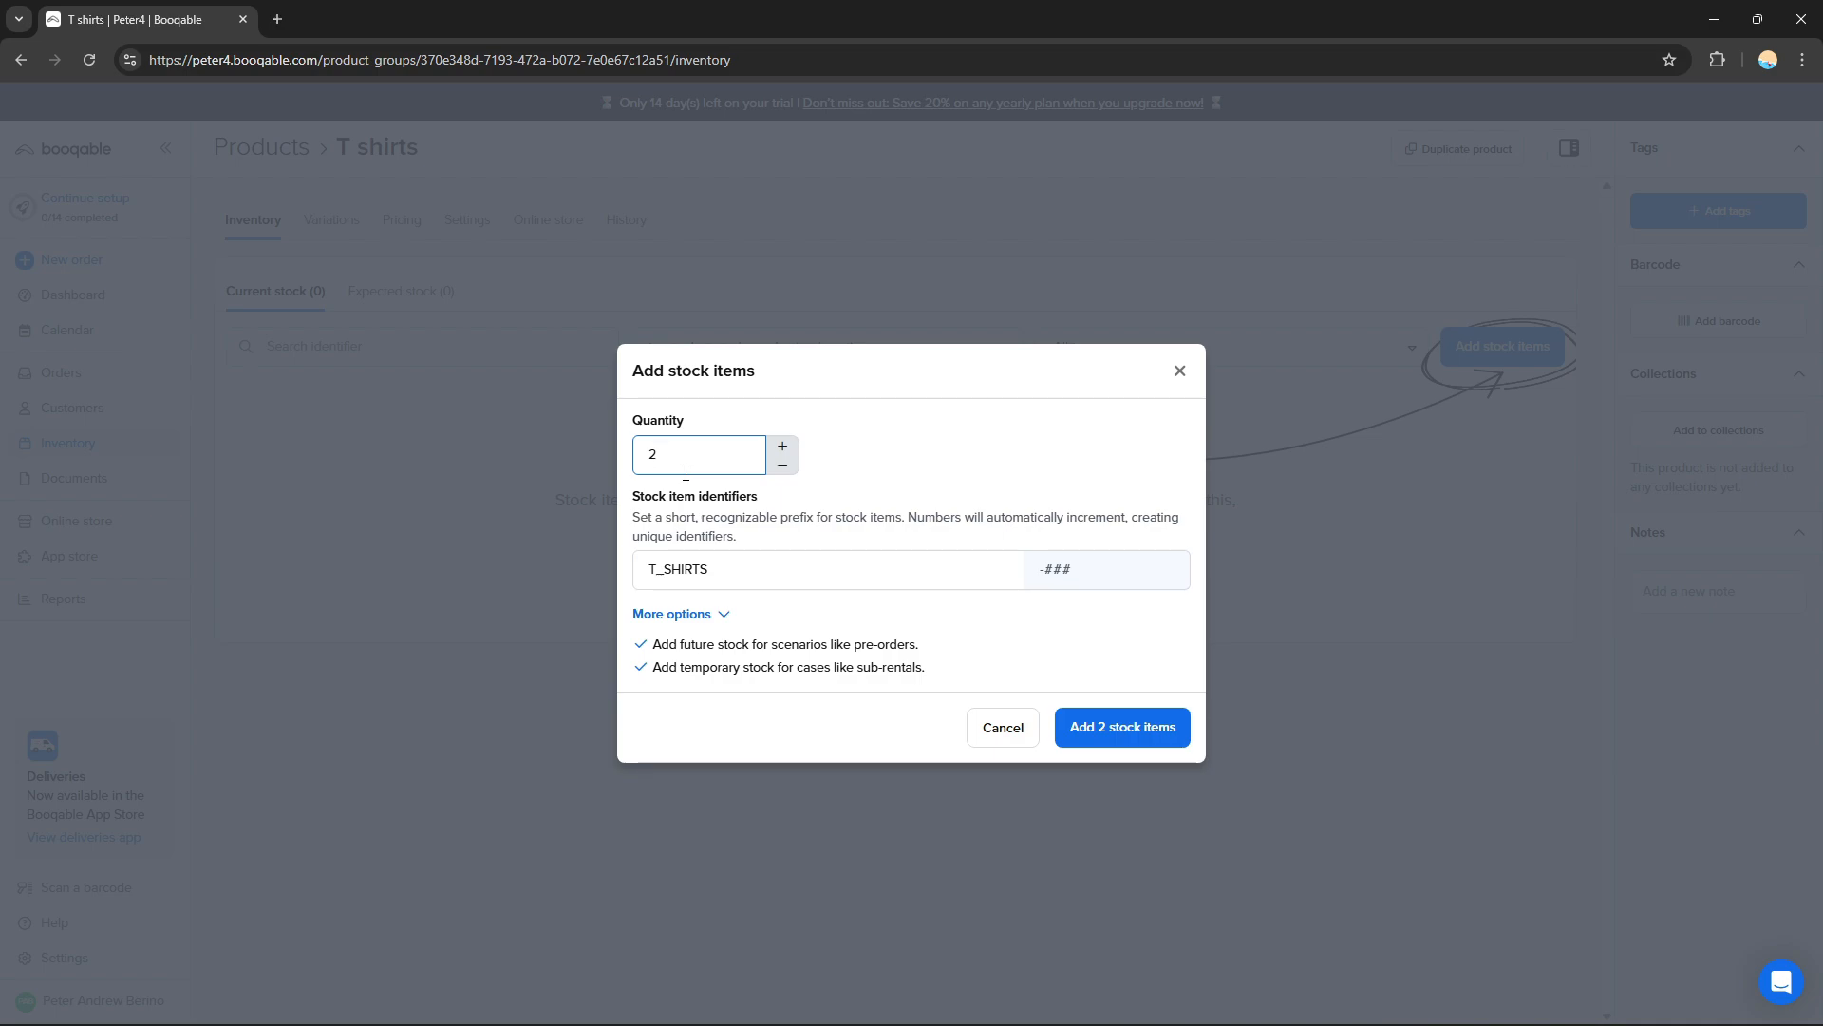
{"action": "type", "text": "0"}
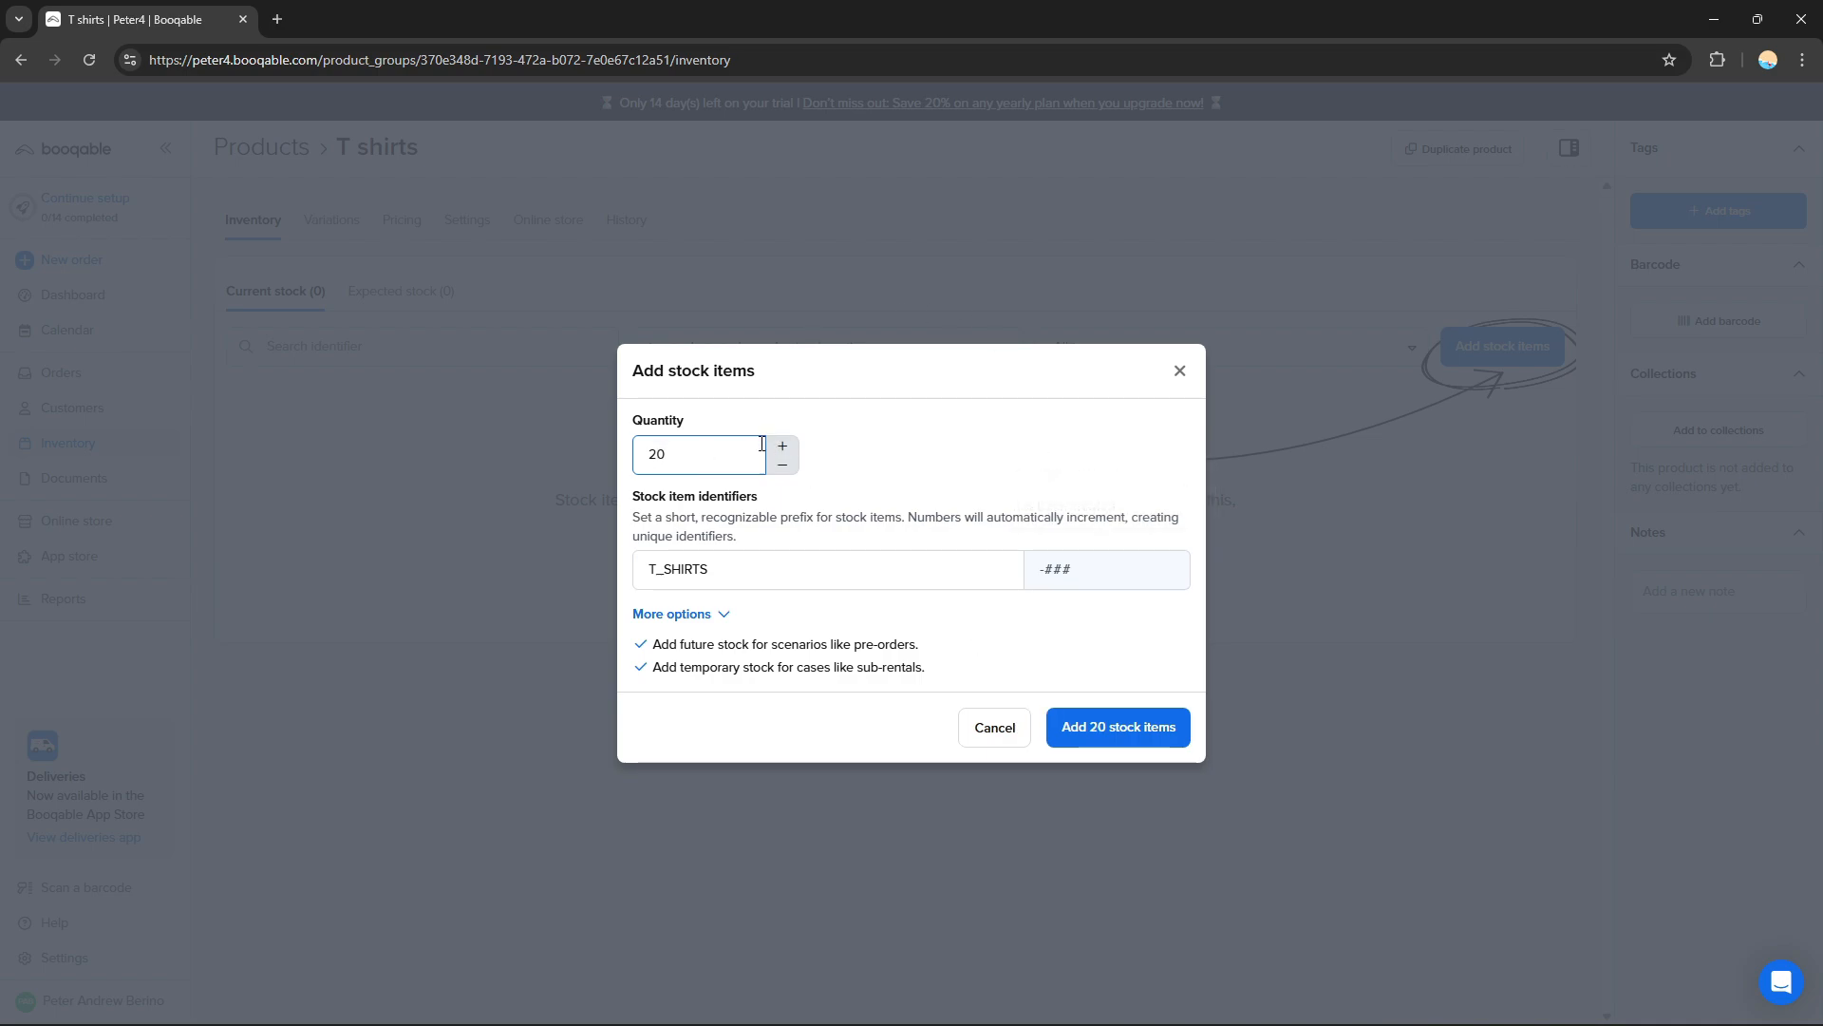
{"action": "left_click", "coordinate": [1147, 731]}
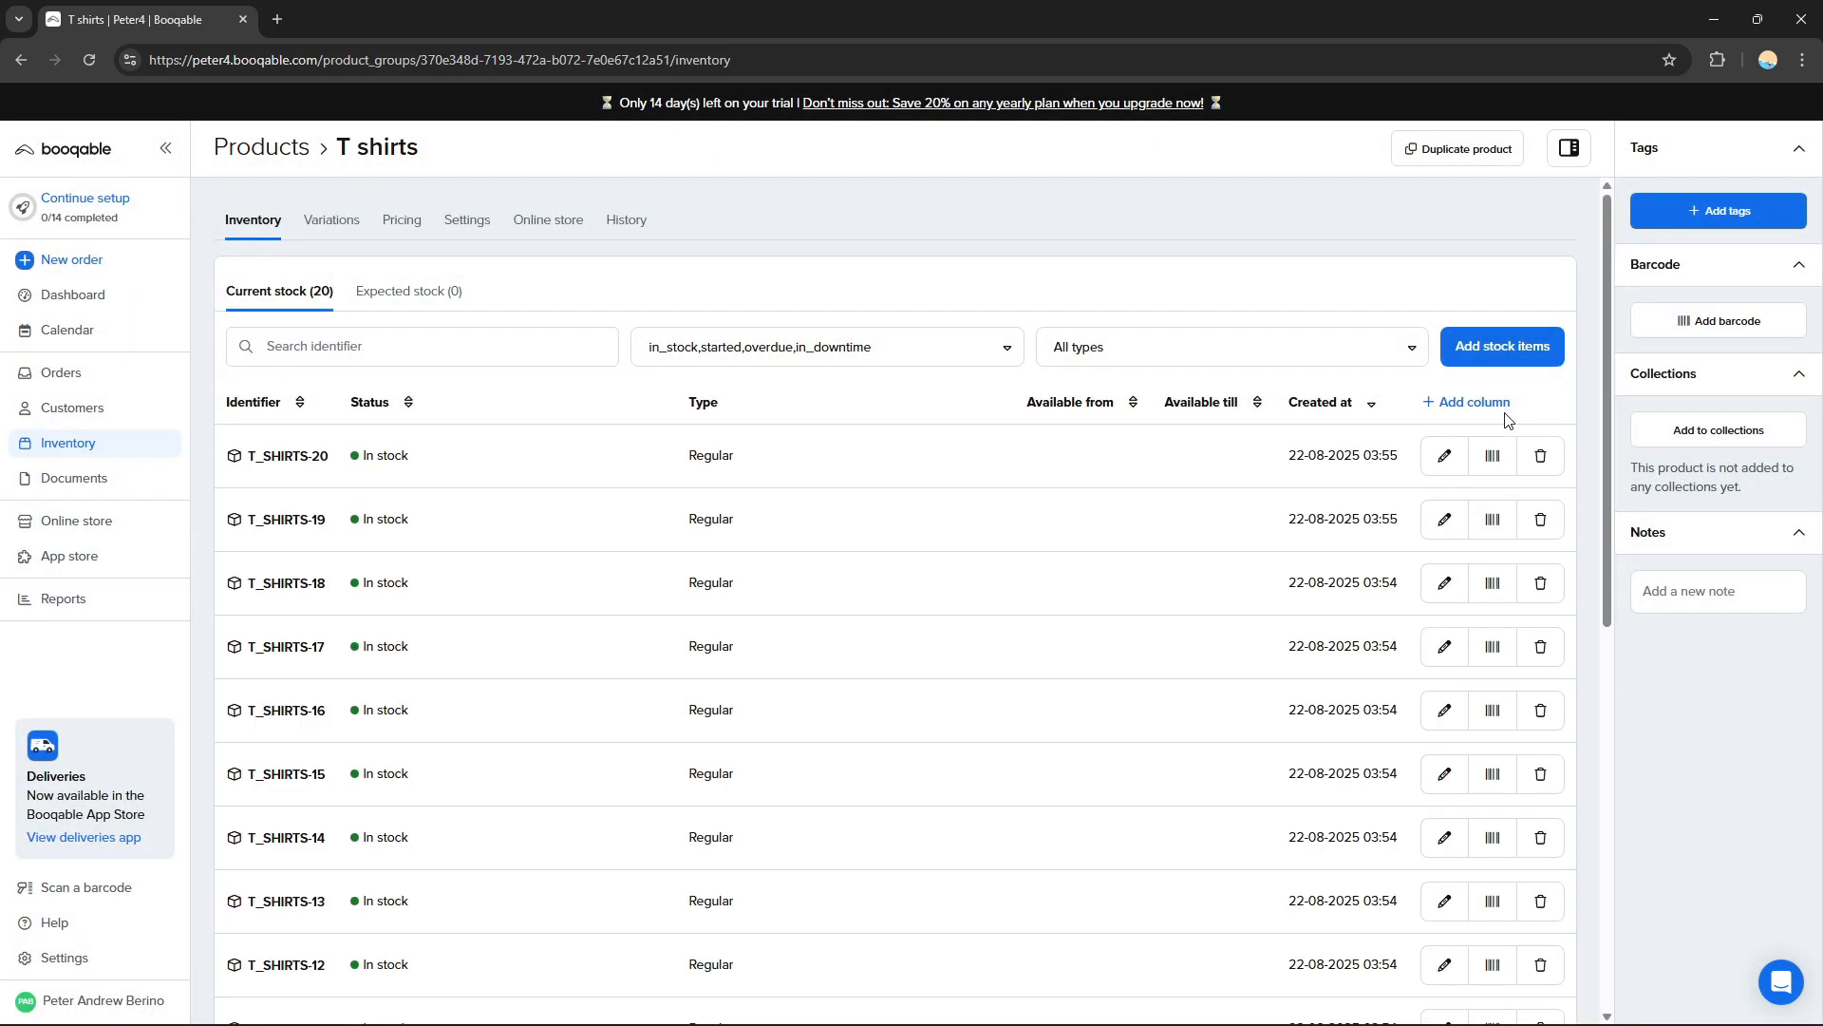
{"action": "left_click_drag", "start_coordinate": [1609, 323], "coordinate": [1595, 762]}
{"action": "left_click_drag", "start_coordinate": [1617, 647], "coordinate": [1661, 258]}
Step: Open the T shirts Pricing tab and scroll down to taxes and security deposits
{"action": "left_click", "coordinate": [395, 245]}
{"action": "left_click_drag", "start_coordinate": [1615, 374], "coordinate": [1614, 404]}
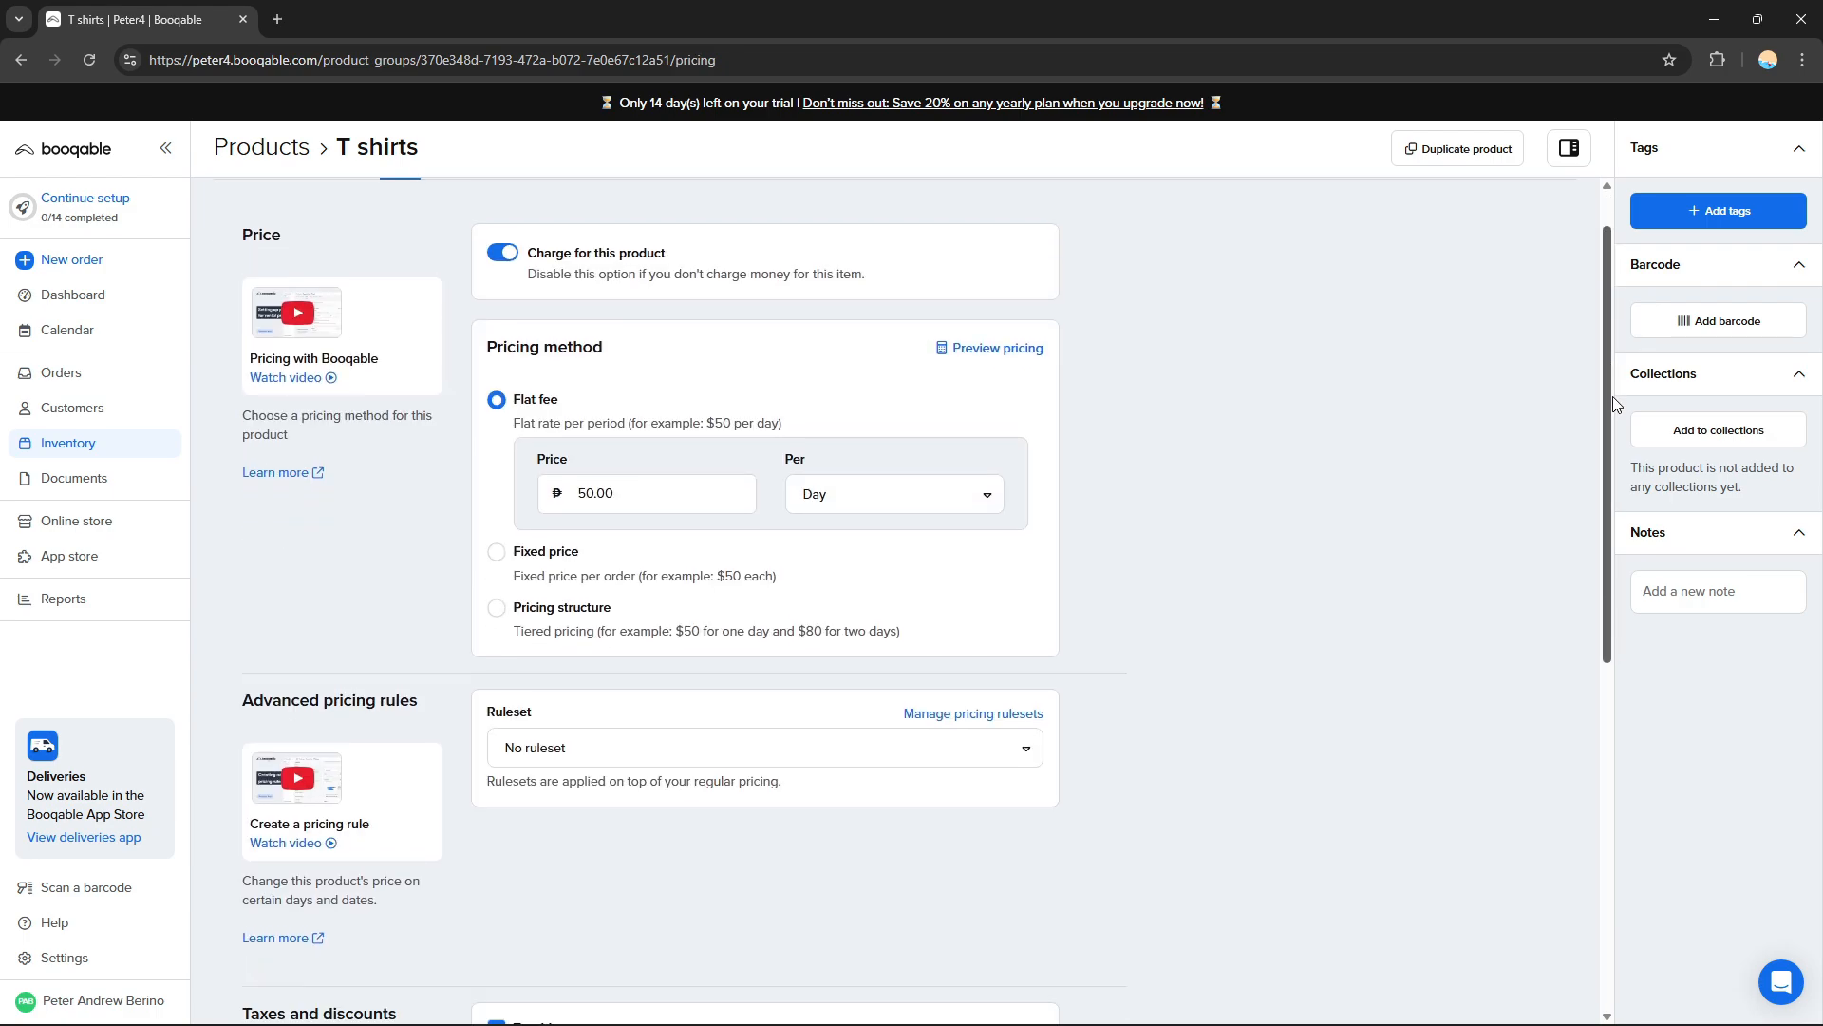
{"action": "scroll", "coordinate": [1596, 494], "scroll_direction": "down", "scroll_amount": 5}
{"action": "scroll", "coordinate": [1581, 581], "scroll_direction": "up", "scroll_amount": 3}
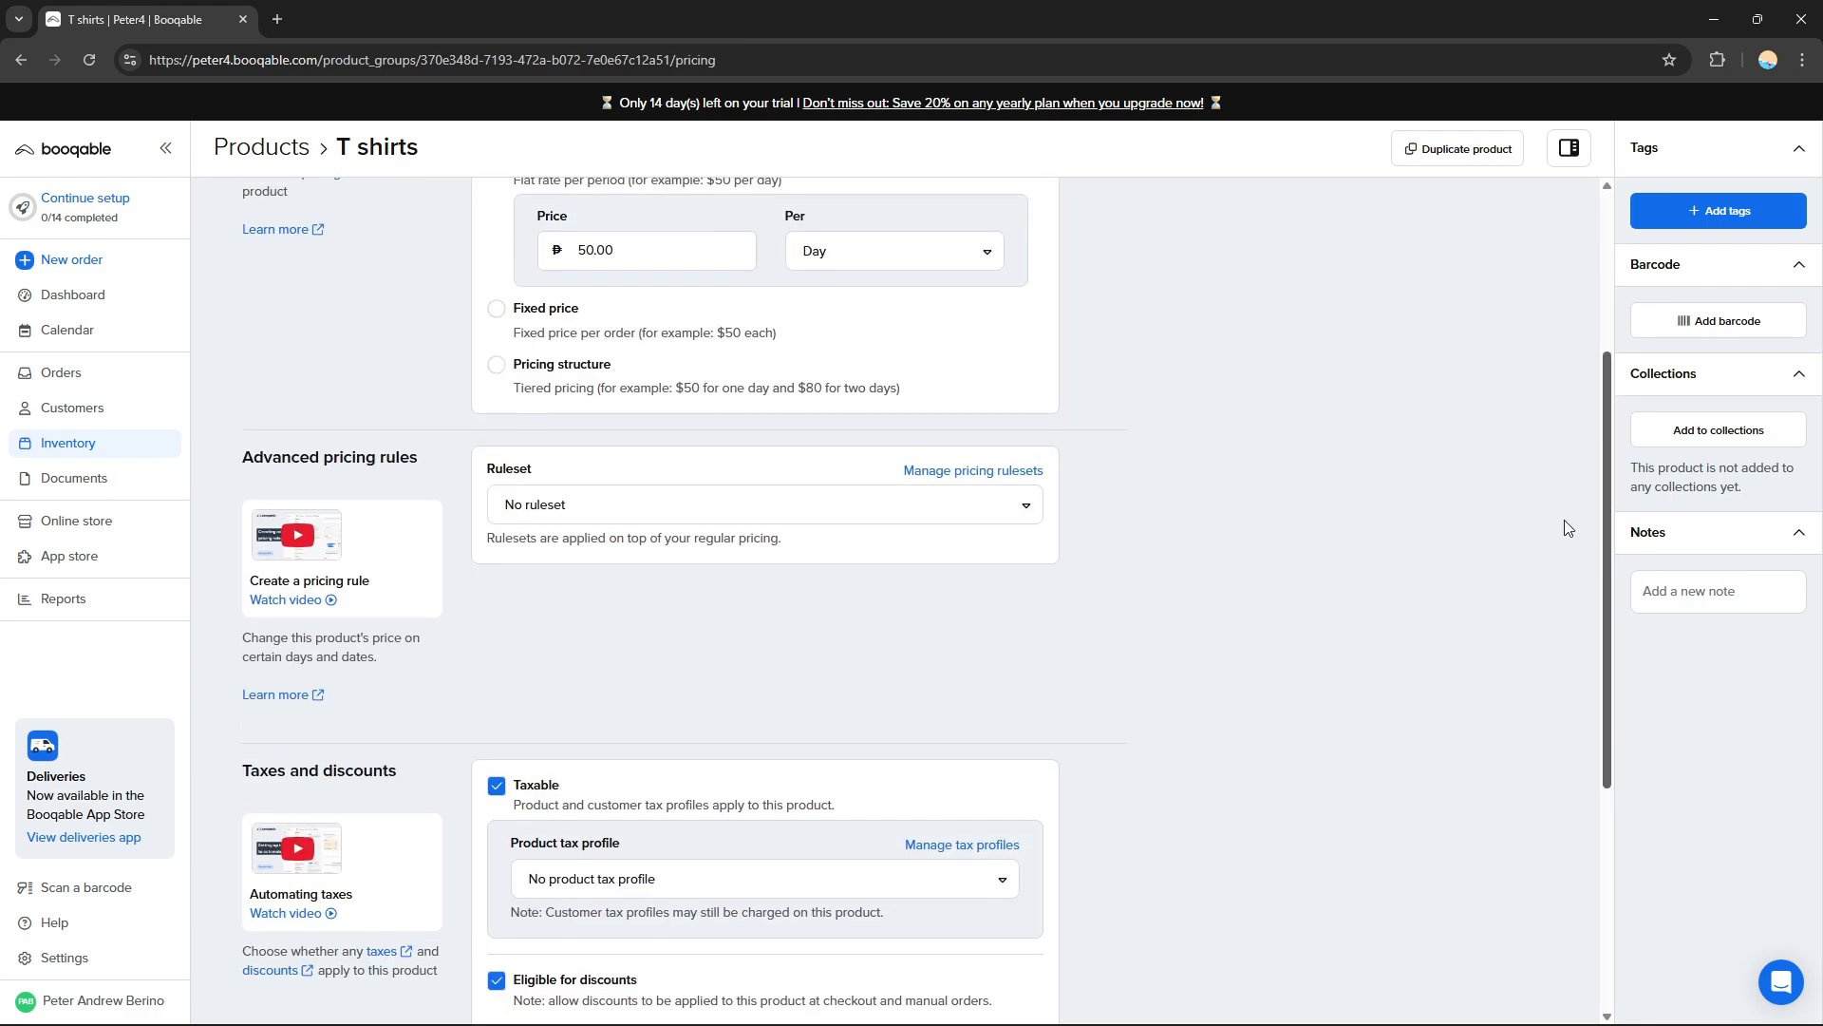
{"action": "scroll", "coordinate": [1577, 665], "scroll_direction": "down", "scroll_amount": 4}
{"action": "scroll", "coordinate": [1571, 766], "scroll_direction": "up", "scroll_amount": 1}
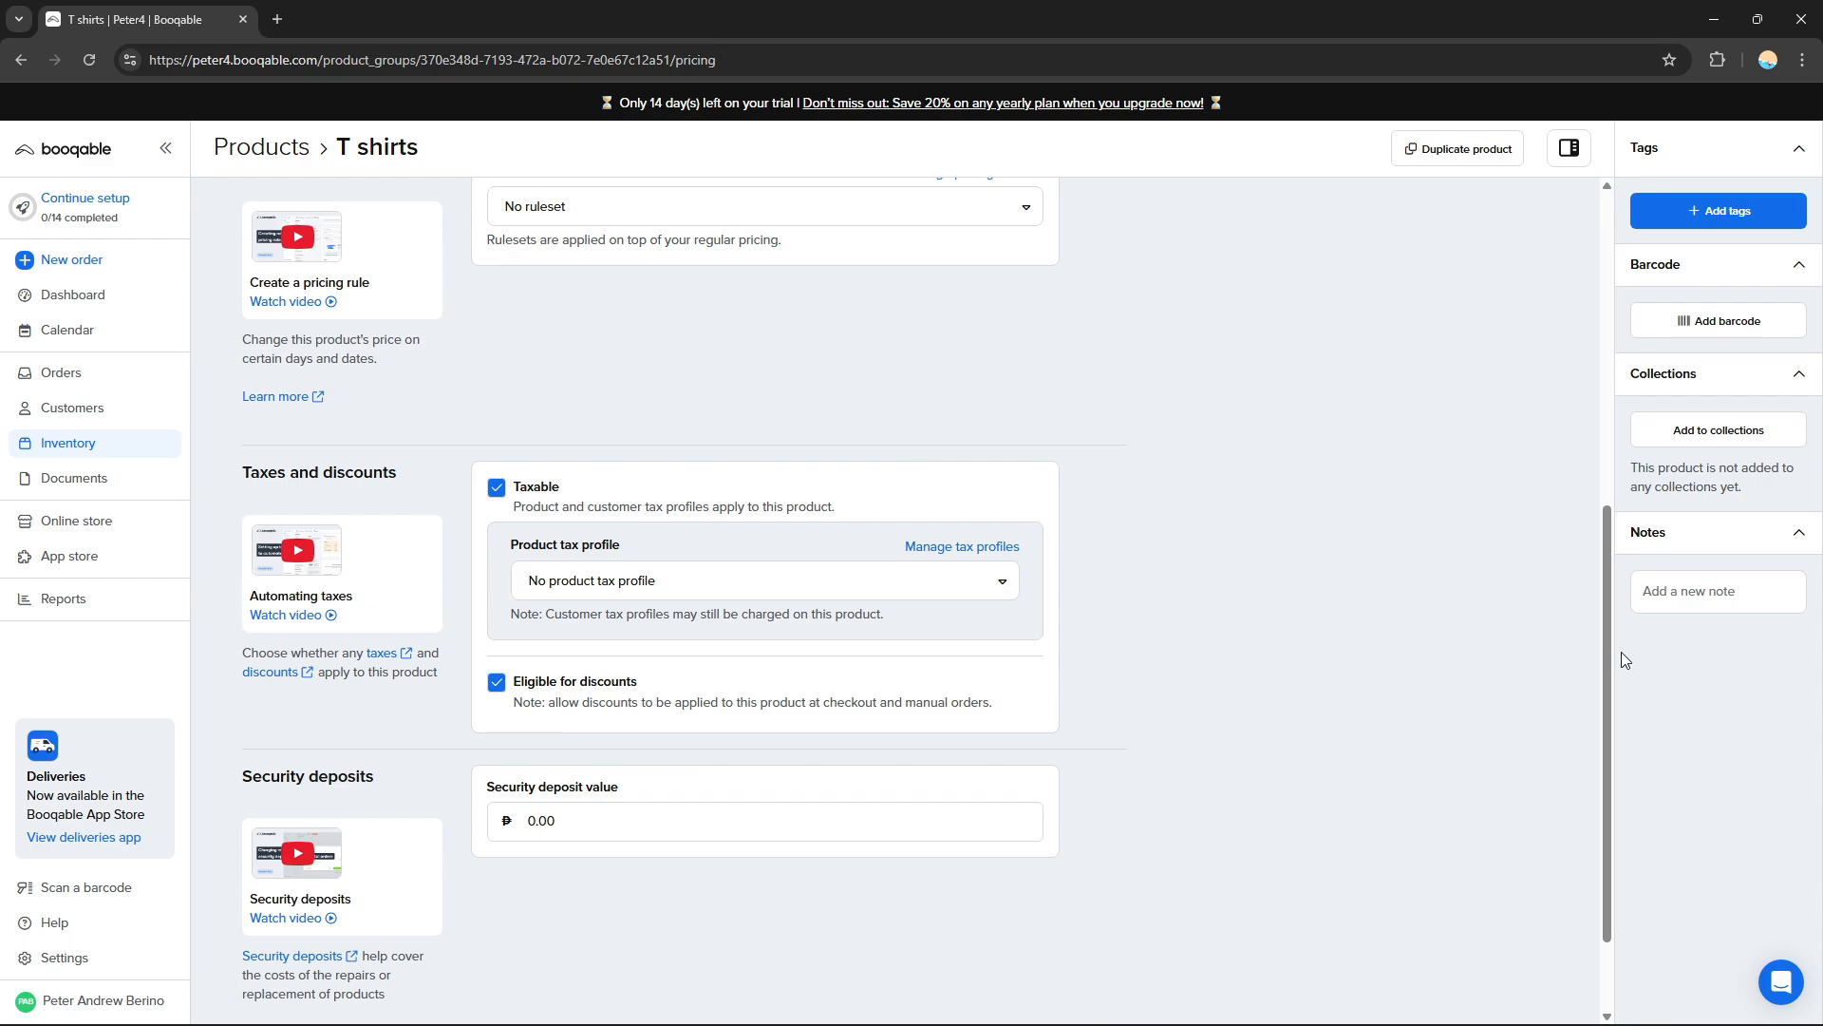
{"action": "left_click_drag", "start_coordinate": [1609, 651], "coordinate": [1622, 729]}
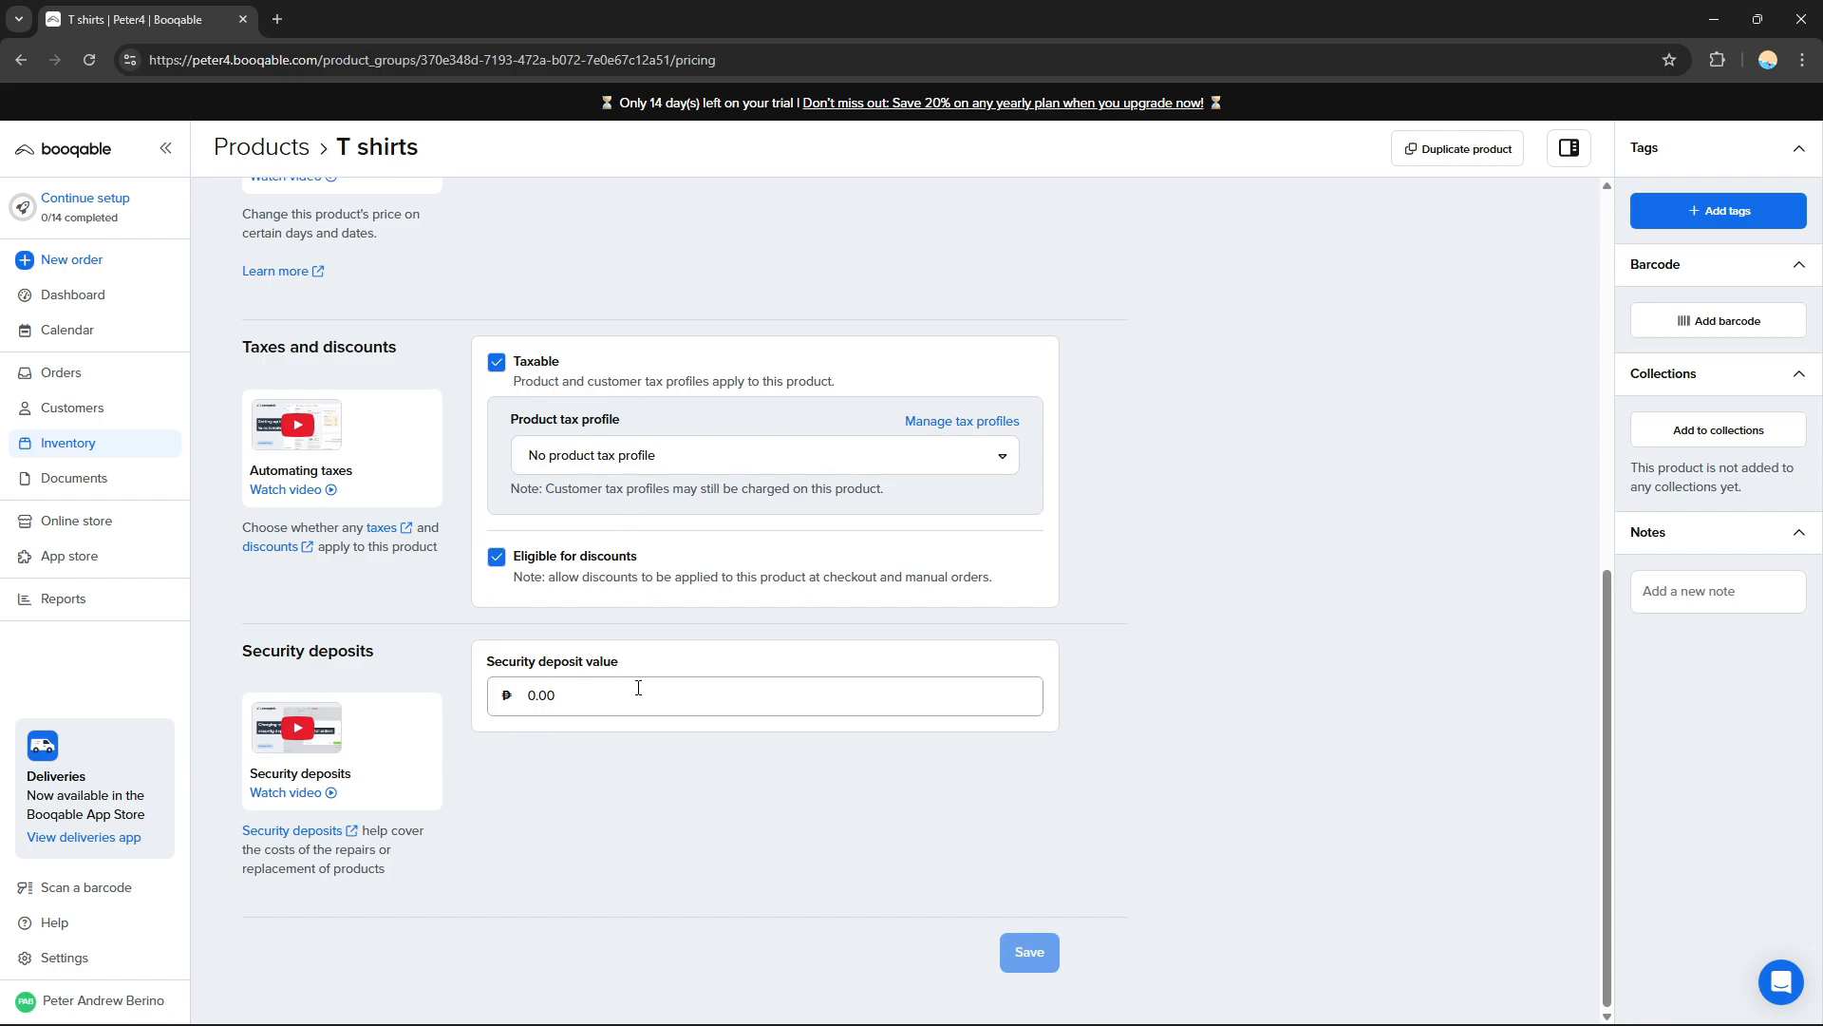
{"action": "left_click_drag", "start_coordinate": [1610, 701], "coordinate": [1637, 209]}
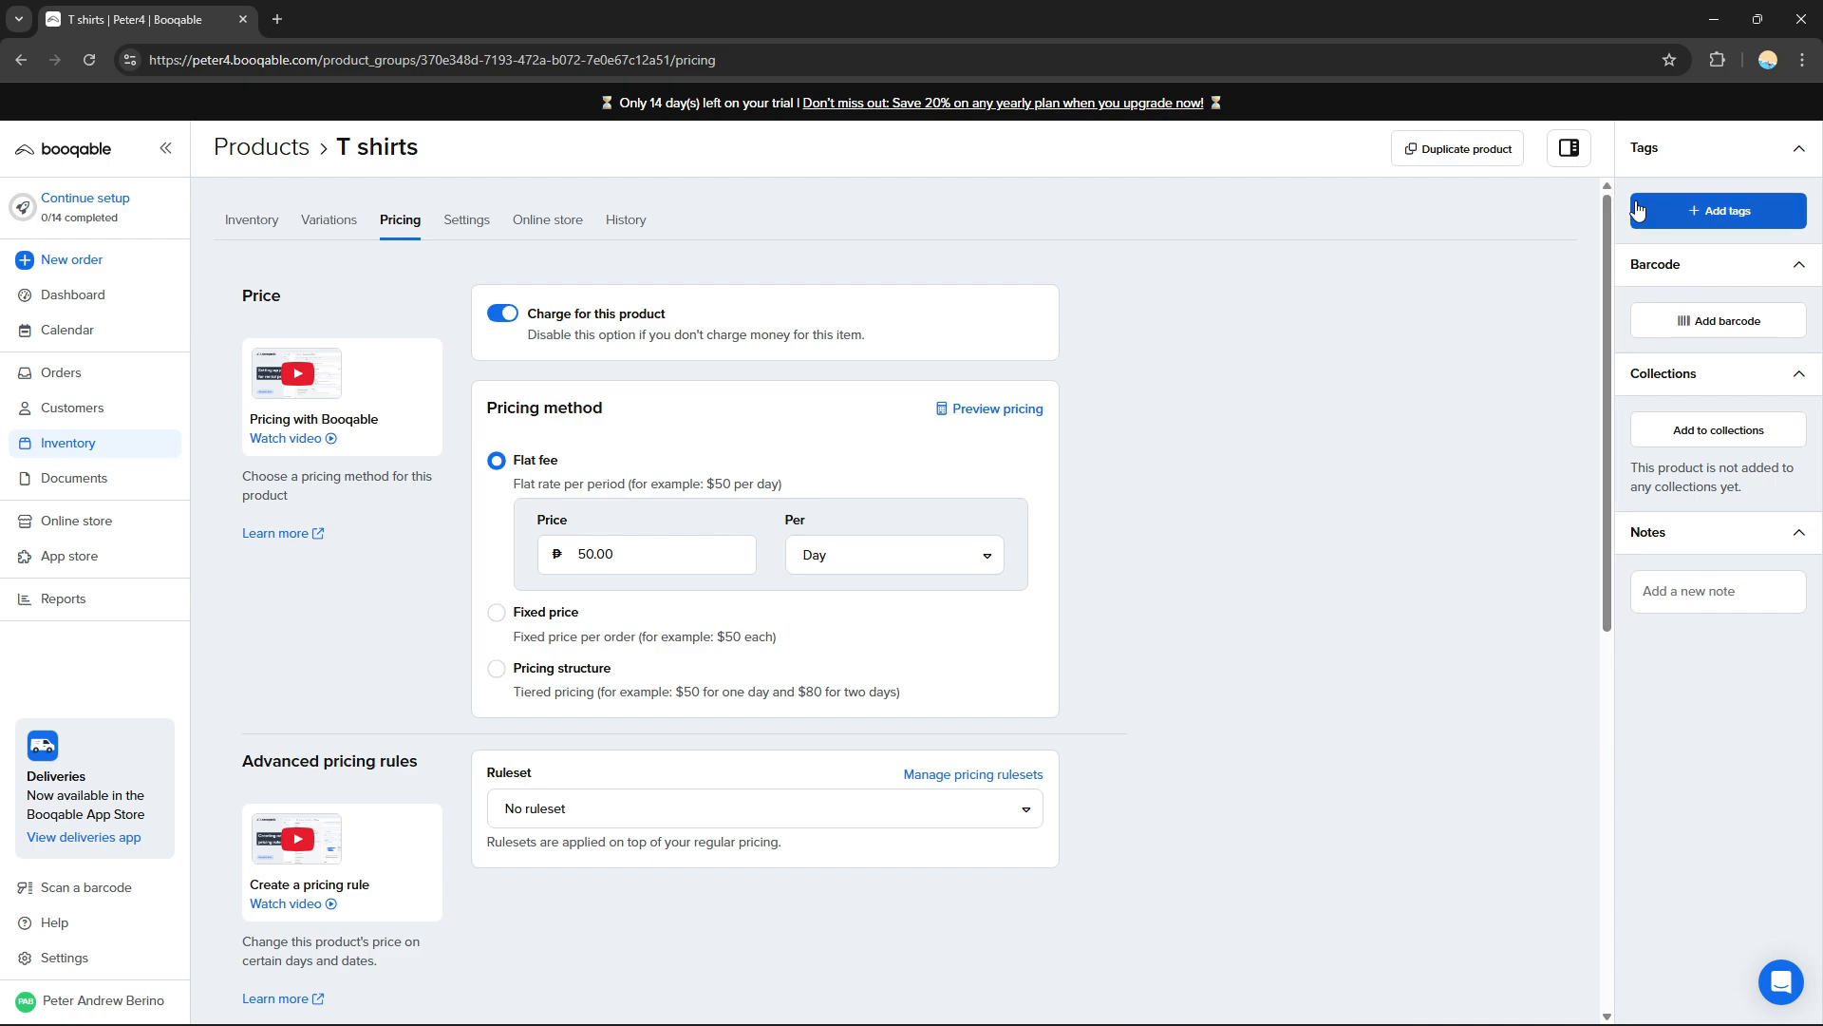
Step: Open the T shirts product's Settings to review SKU T_SHIRTS, its image and the shortage option
{"action": "left_click", "coordinate": [473, 223]}
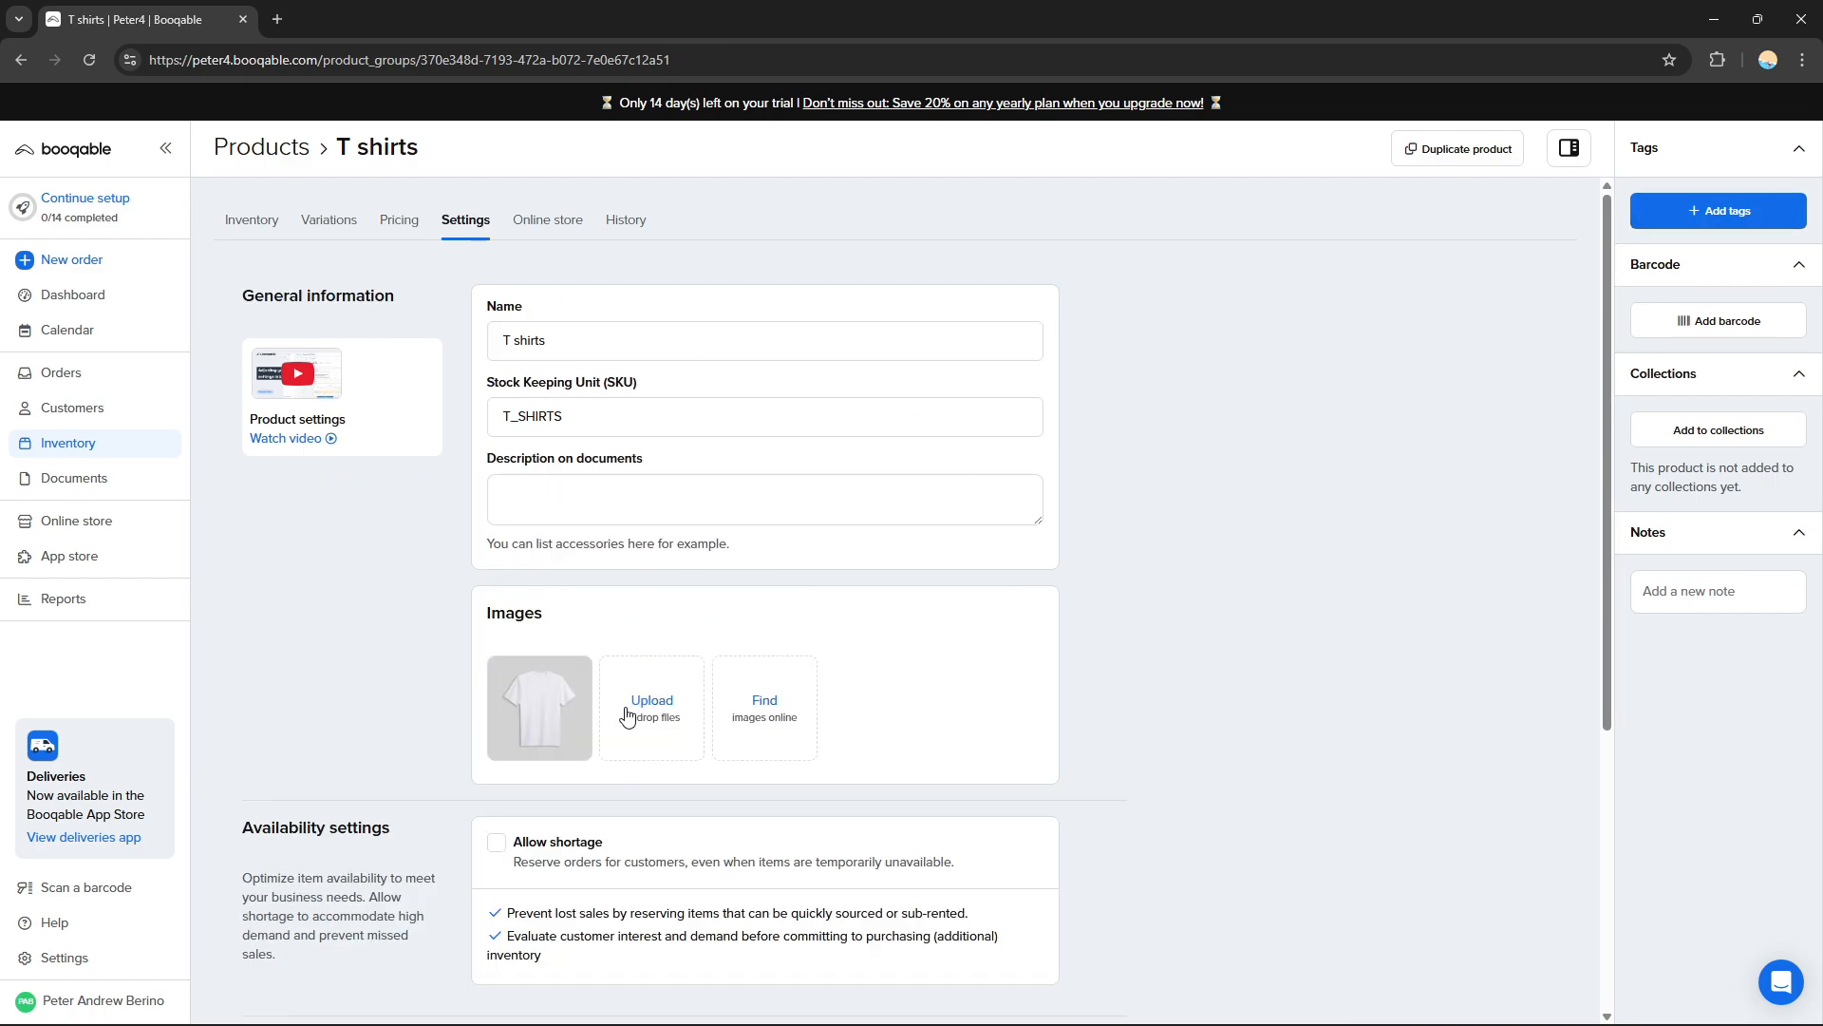
{"action": "left_click_drag", "start_coordinate": [1608, 397], "coordinate": [1578, 549]}
{"action": "scroll", "coordinate": [1567, 646], "scroll_direction": "down", "scroll_amount": 2}
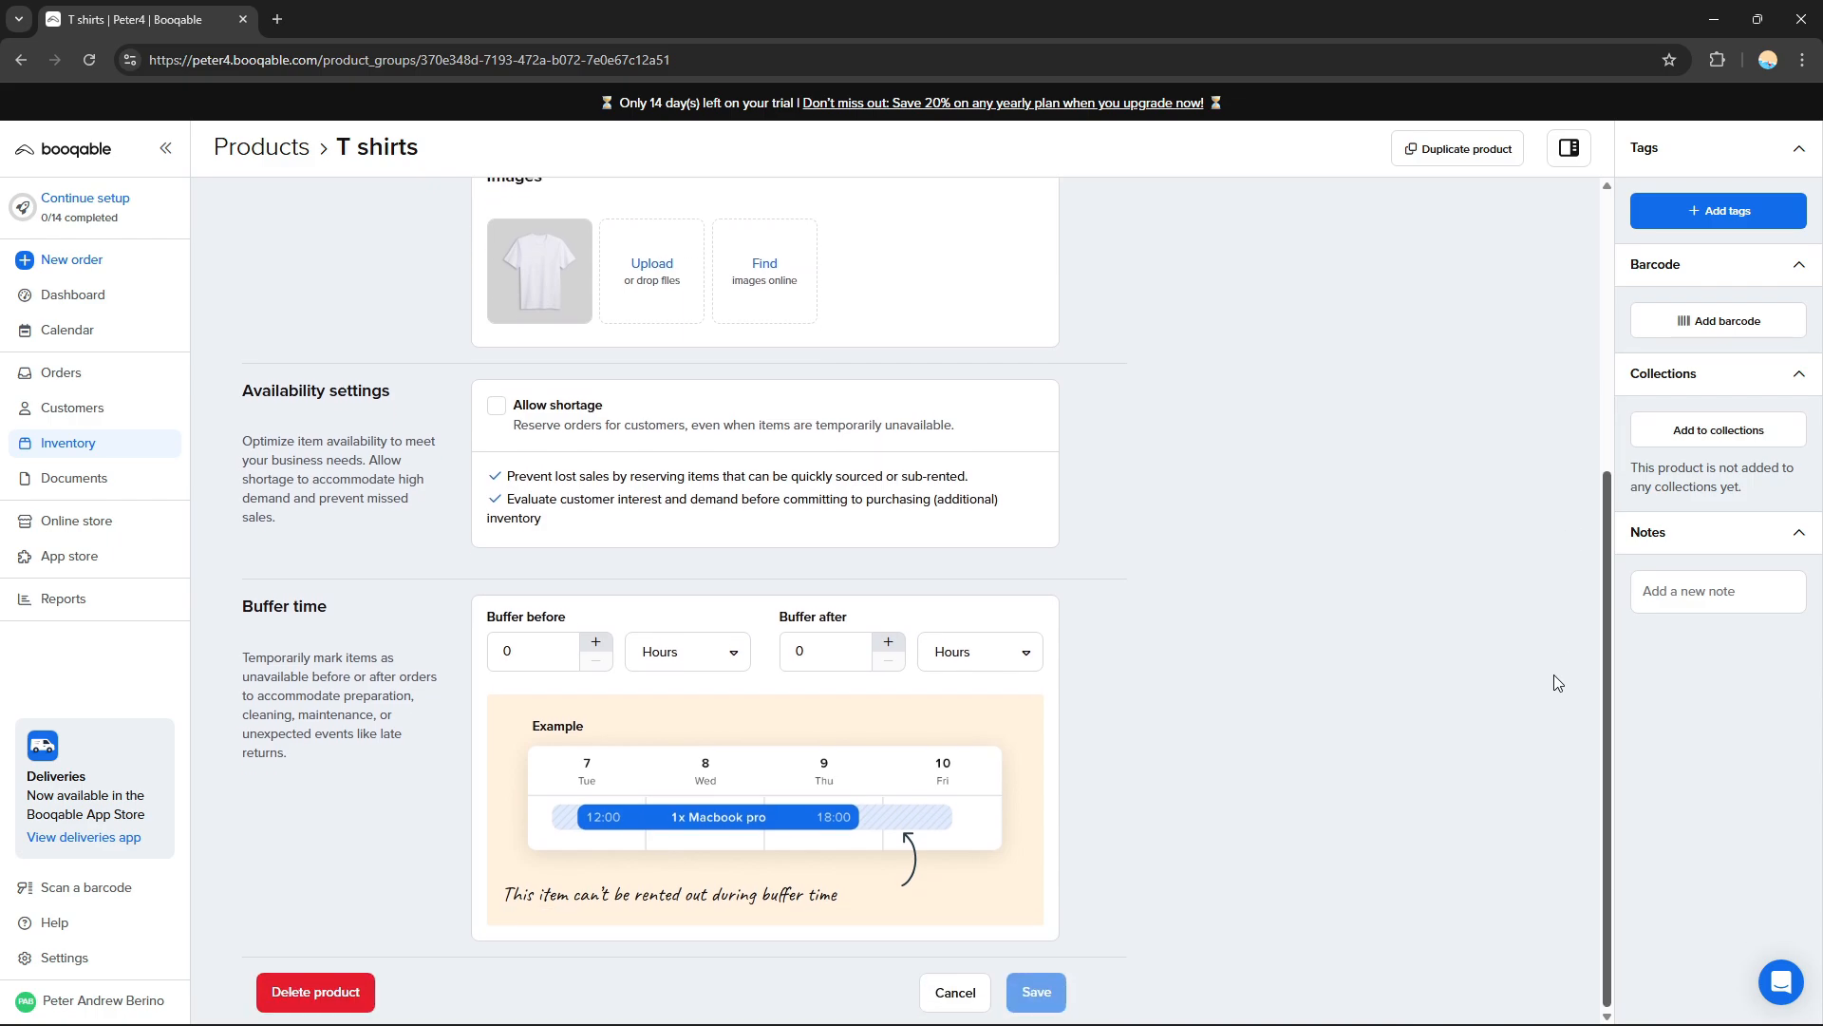
{"action": "scroll", "coordinate": [1557, 618], "scroll_direction": "up", "scroll_amount": 5}
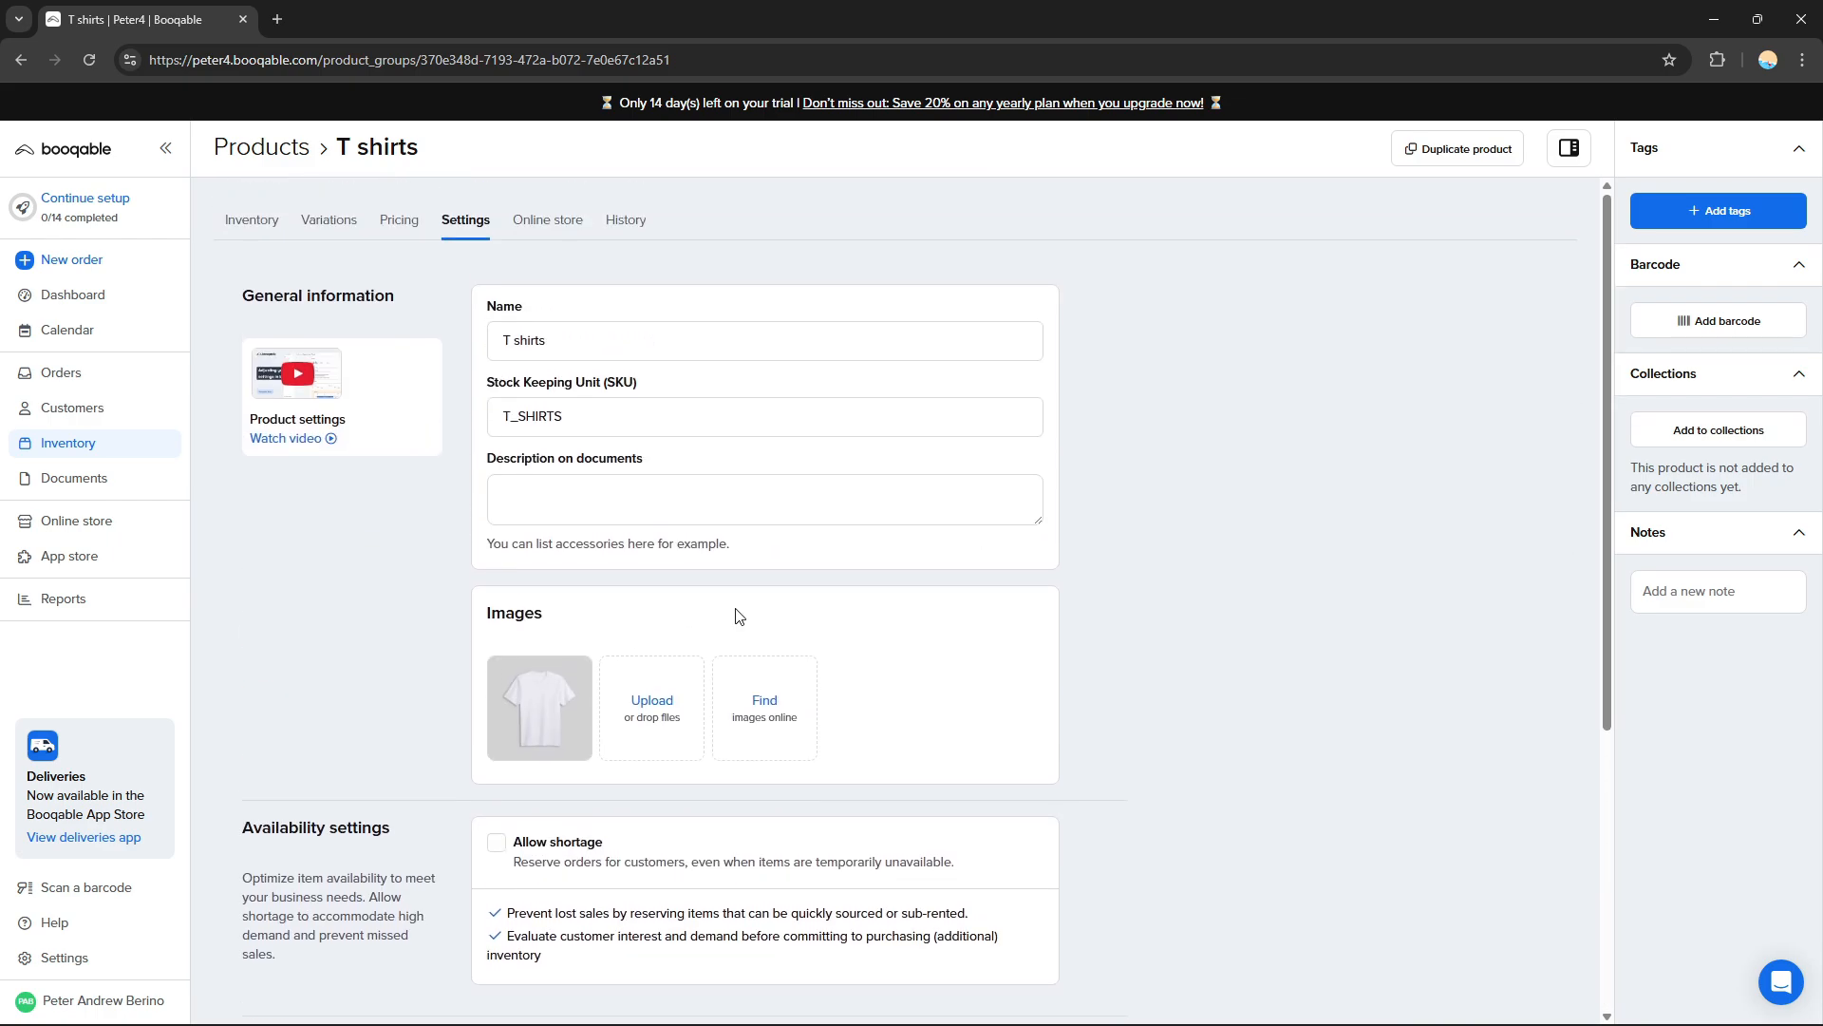
{"action": "mouse_move", "coordinate": [570, 686]}
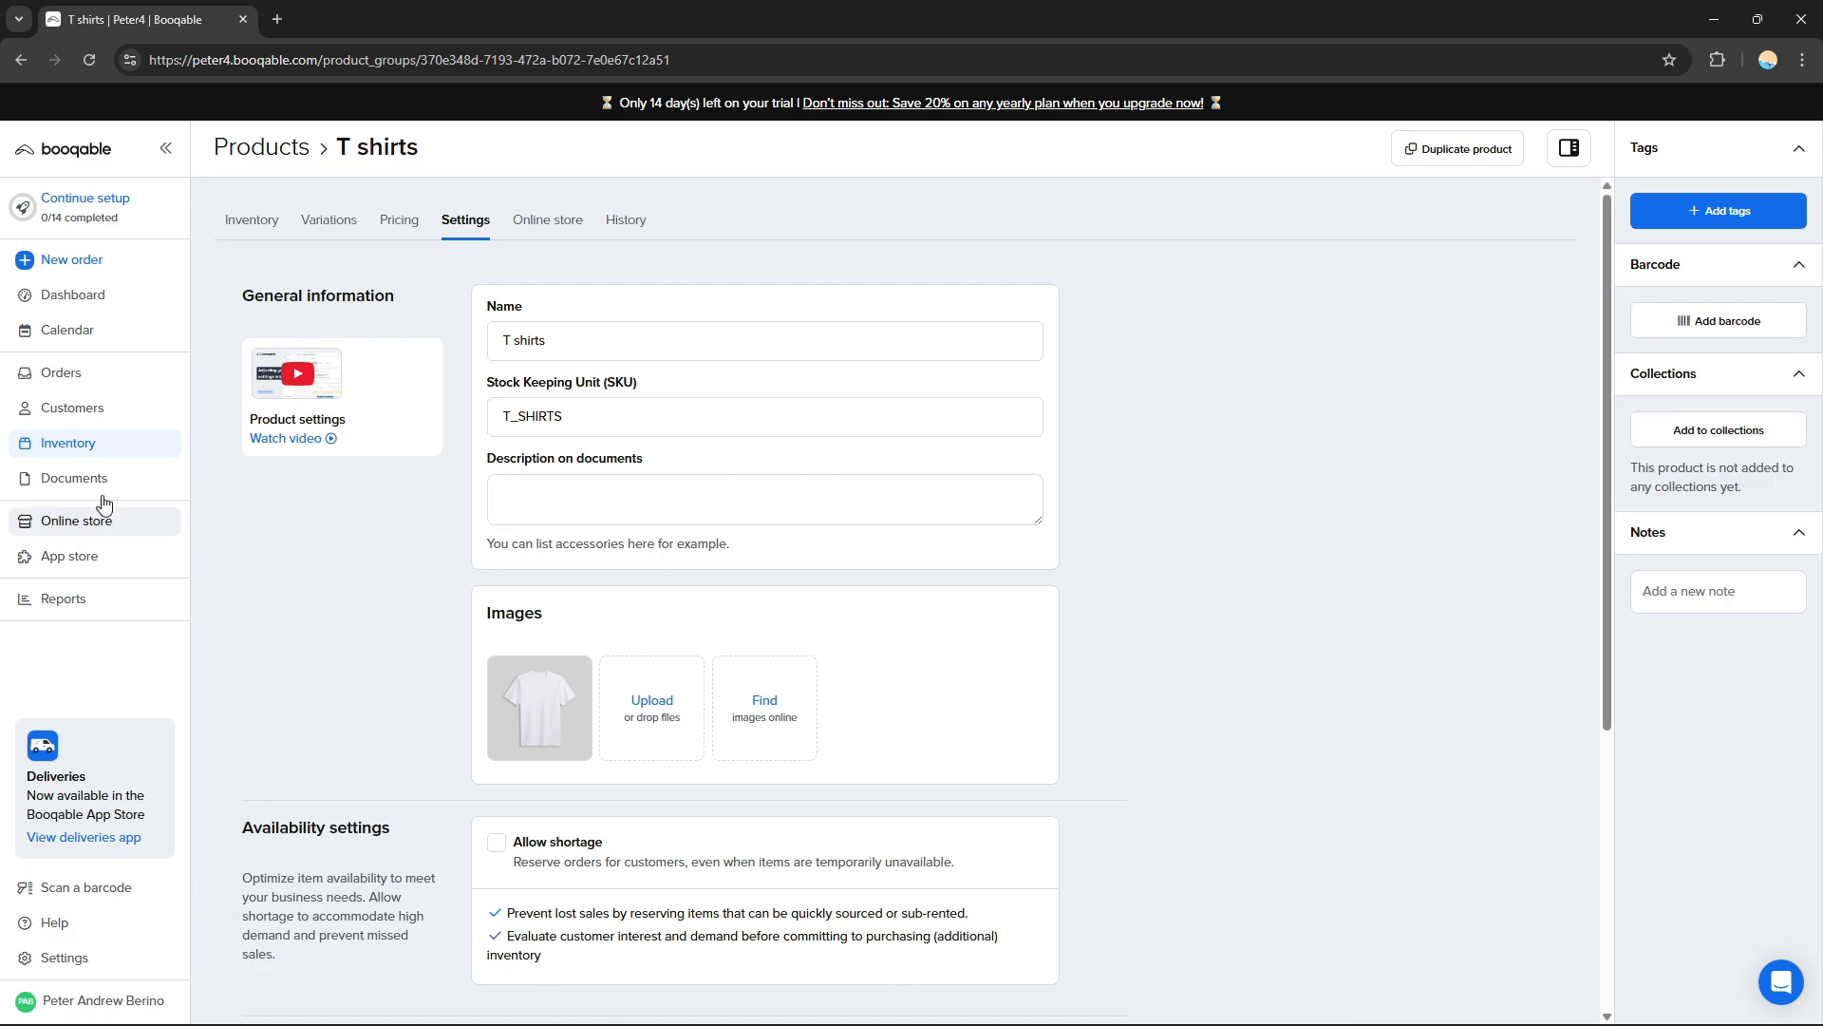
Step: Go to the Online store settings and scroll through the Manage your website page
{"action": "left_click", "coordinate": [72, 534]}
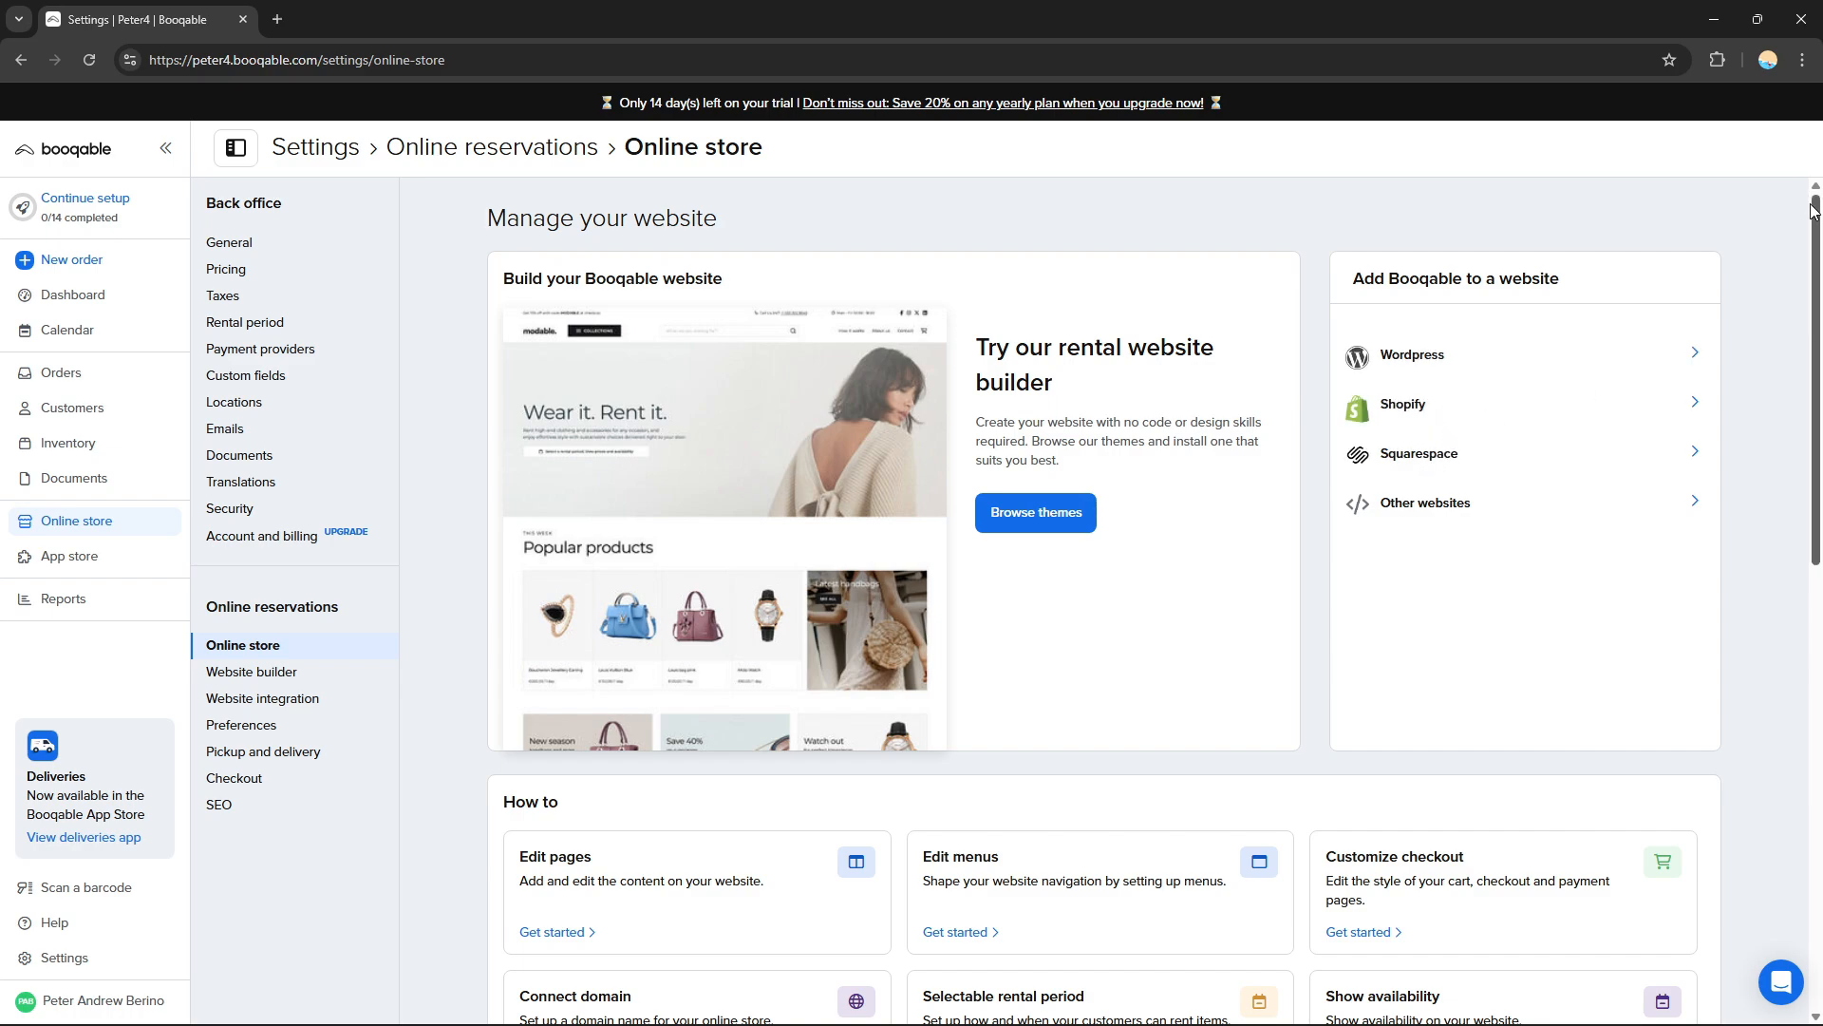
{"action": "scroll", "coordinate": [1816, 380], "scroll_direction": "down", "scroll_amount": 3}
{"action": "left_click_drag", "start_coordinate": [1816, 503], "coordinate": [1816, 540]}
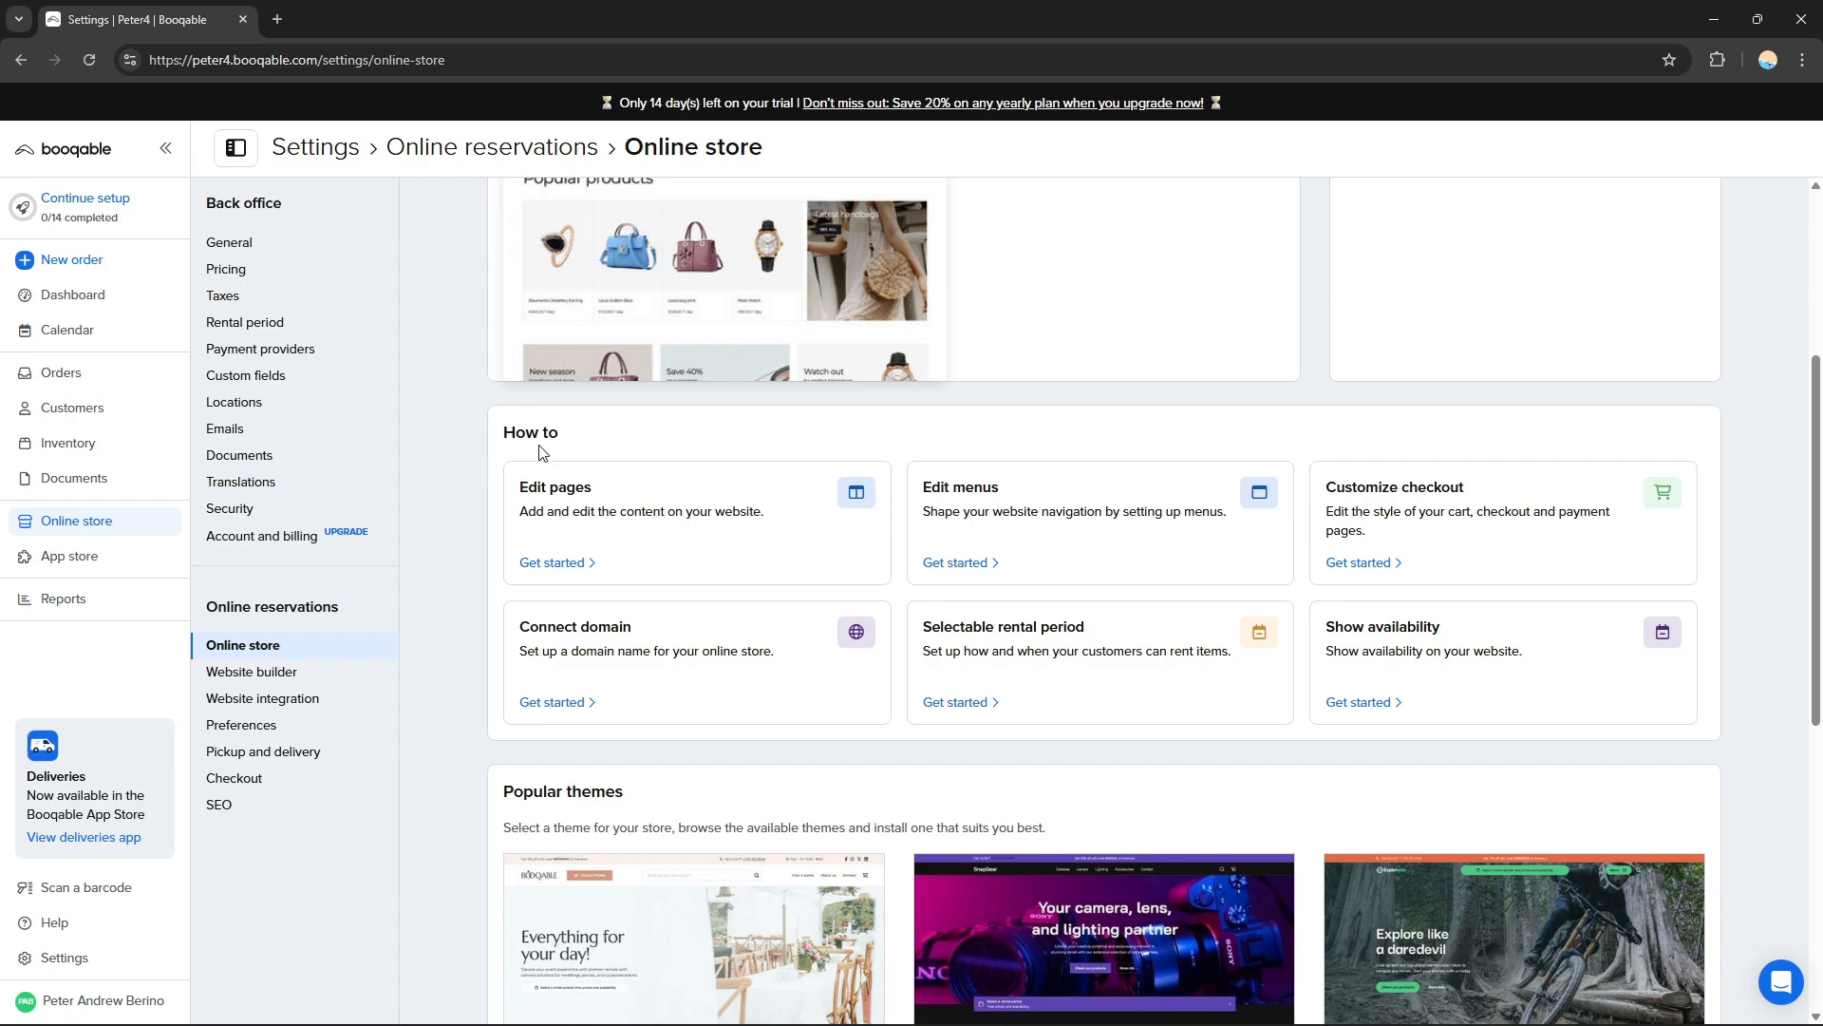
{"action": "left_click_drag", "start_coordinate": [504, 430], "coordinate": [1125, 436]}
{"action": "left_click", "coordinate": [1125, 437]}
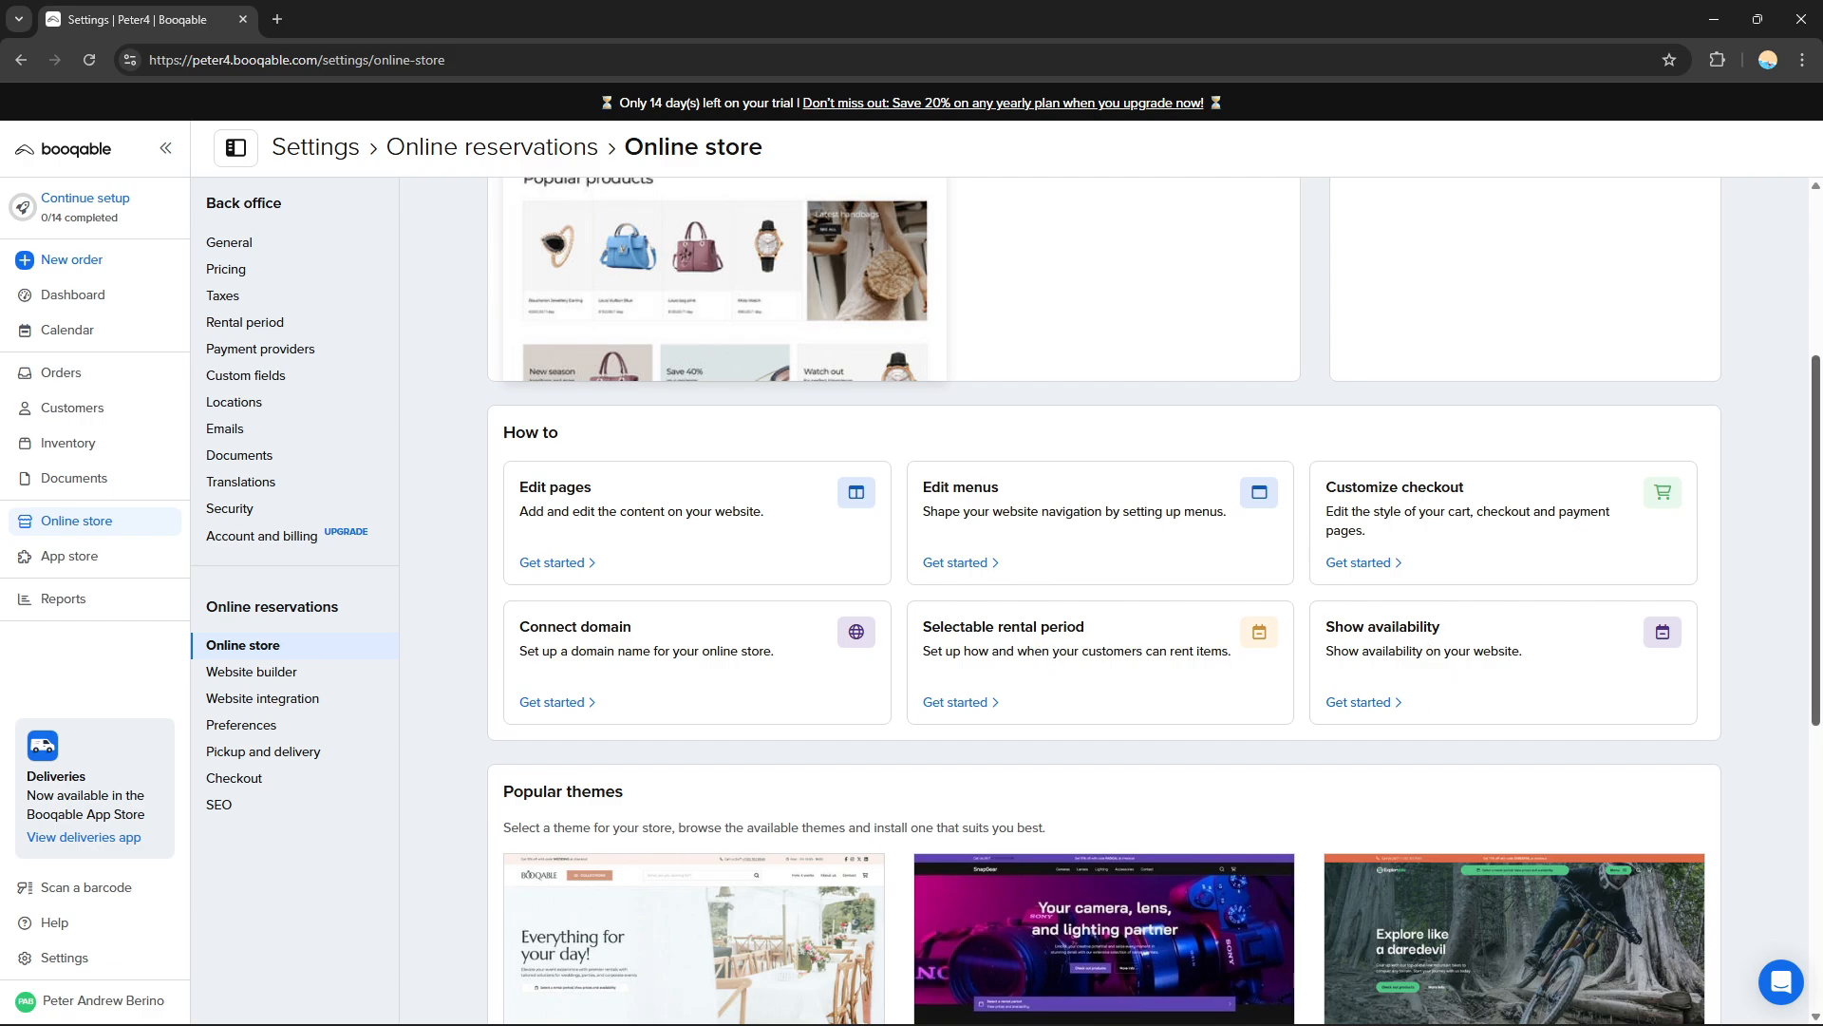
{"action": "left_click_drag", "start_coordinate": [1817, 487], "coordinate": [1816, 331]}
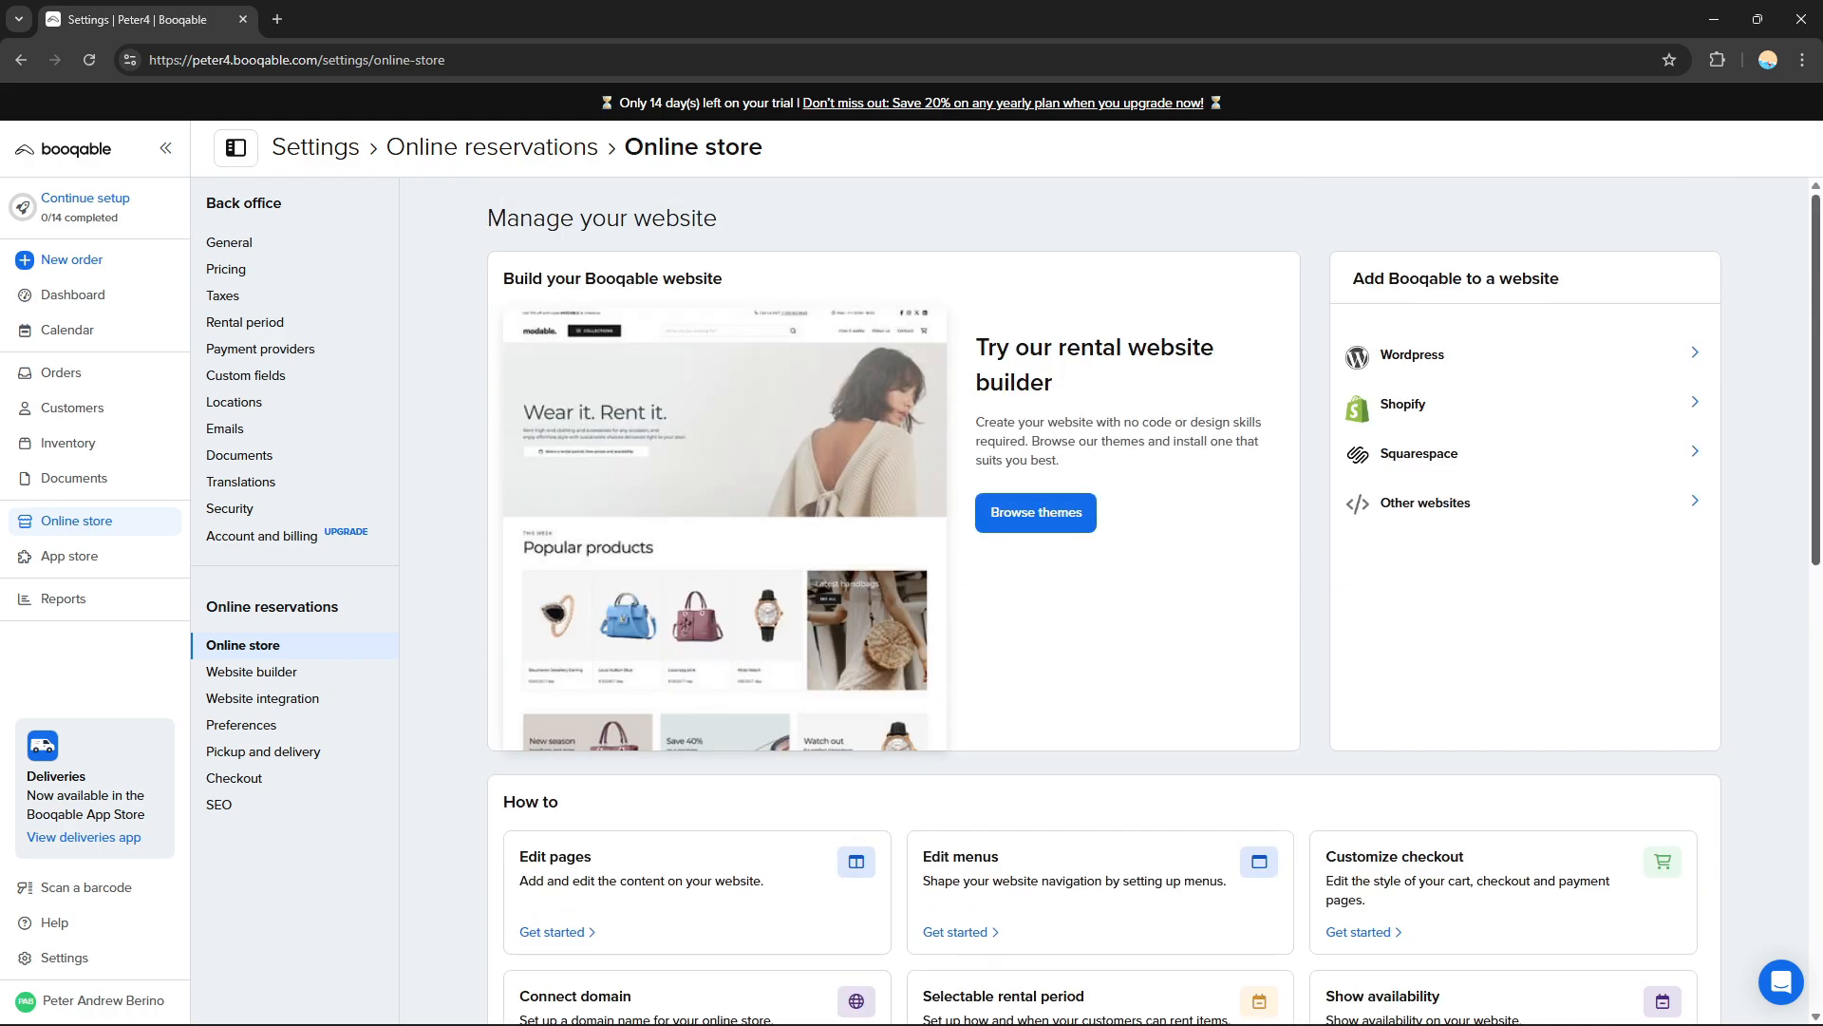
{"action": "left_click_drag", "start_coordinate": [1816, 331], "coordinate": [1815, 424]}
Step: Browse the themes gallery and install Bliss as the store's current website theme
{"action": "left_click", "coordinate": [1016, 399]}
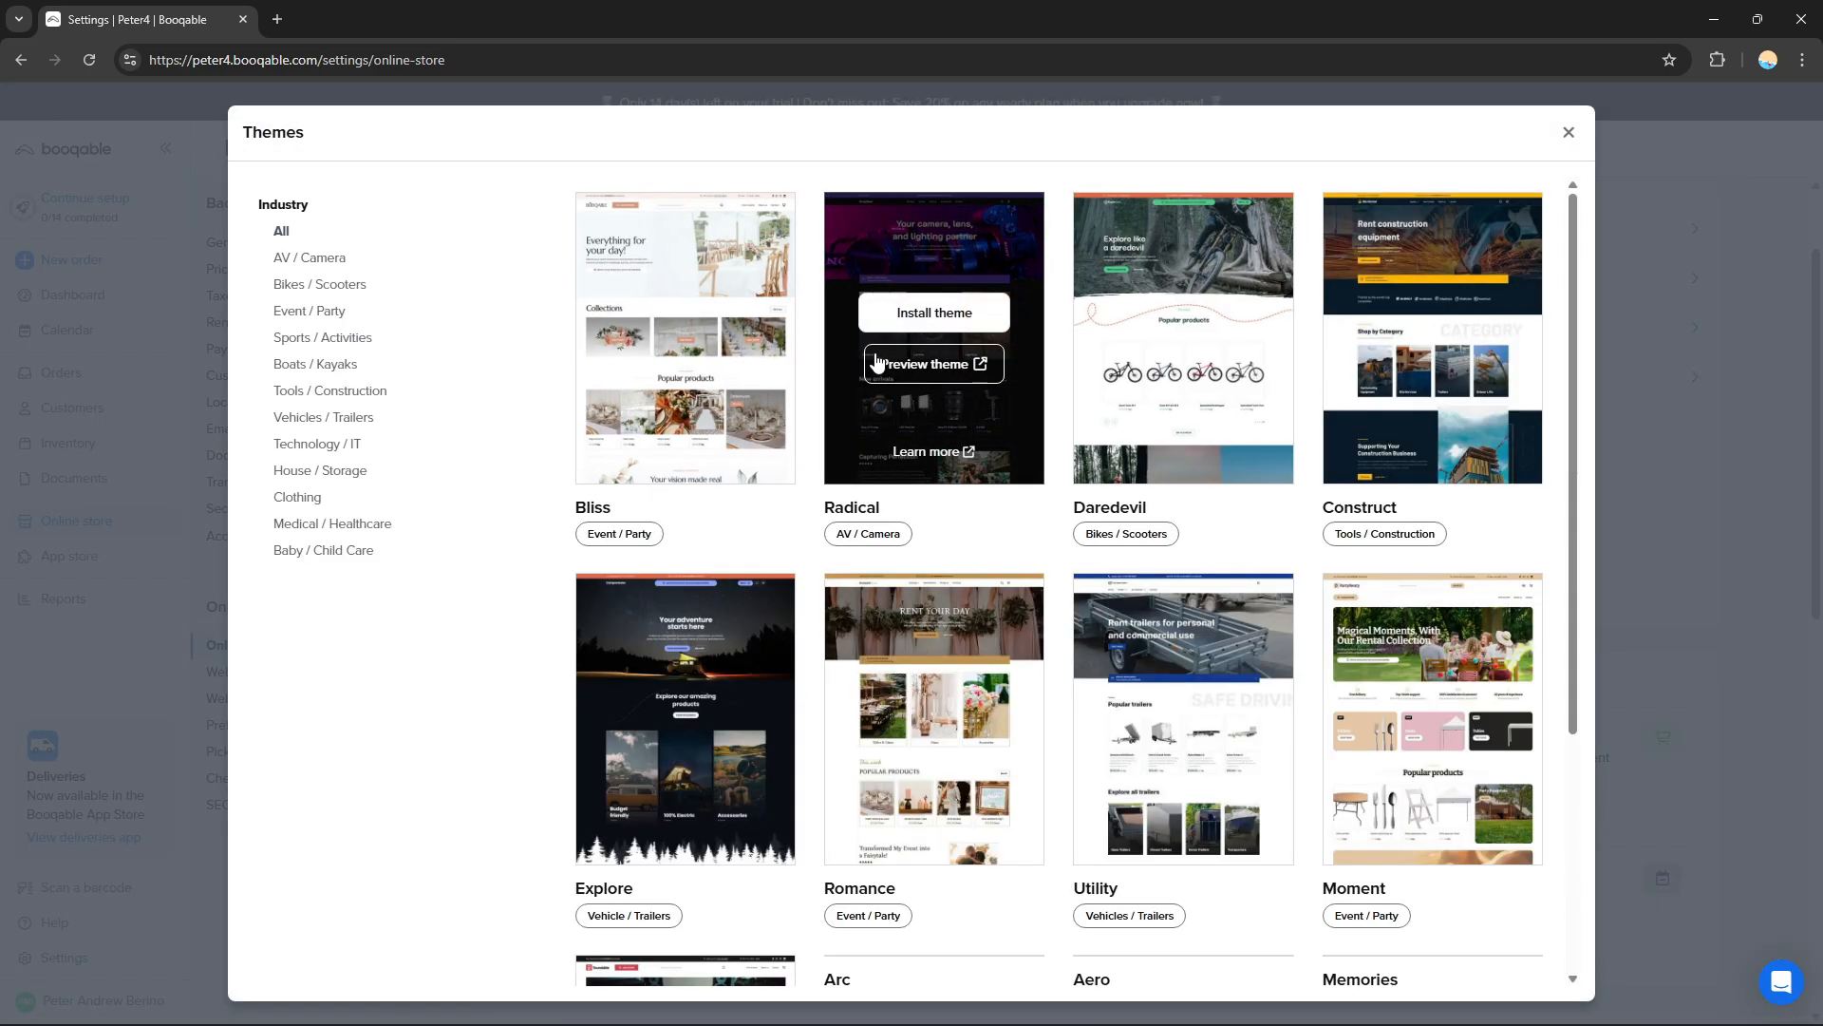
{"action": "scroll", "coordinate": [1530, 700], "scroll_direction": "down", "scroll_amount": 10}
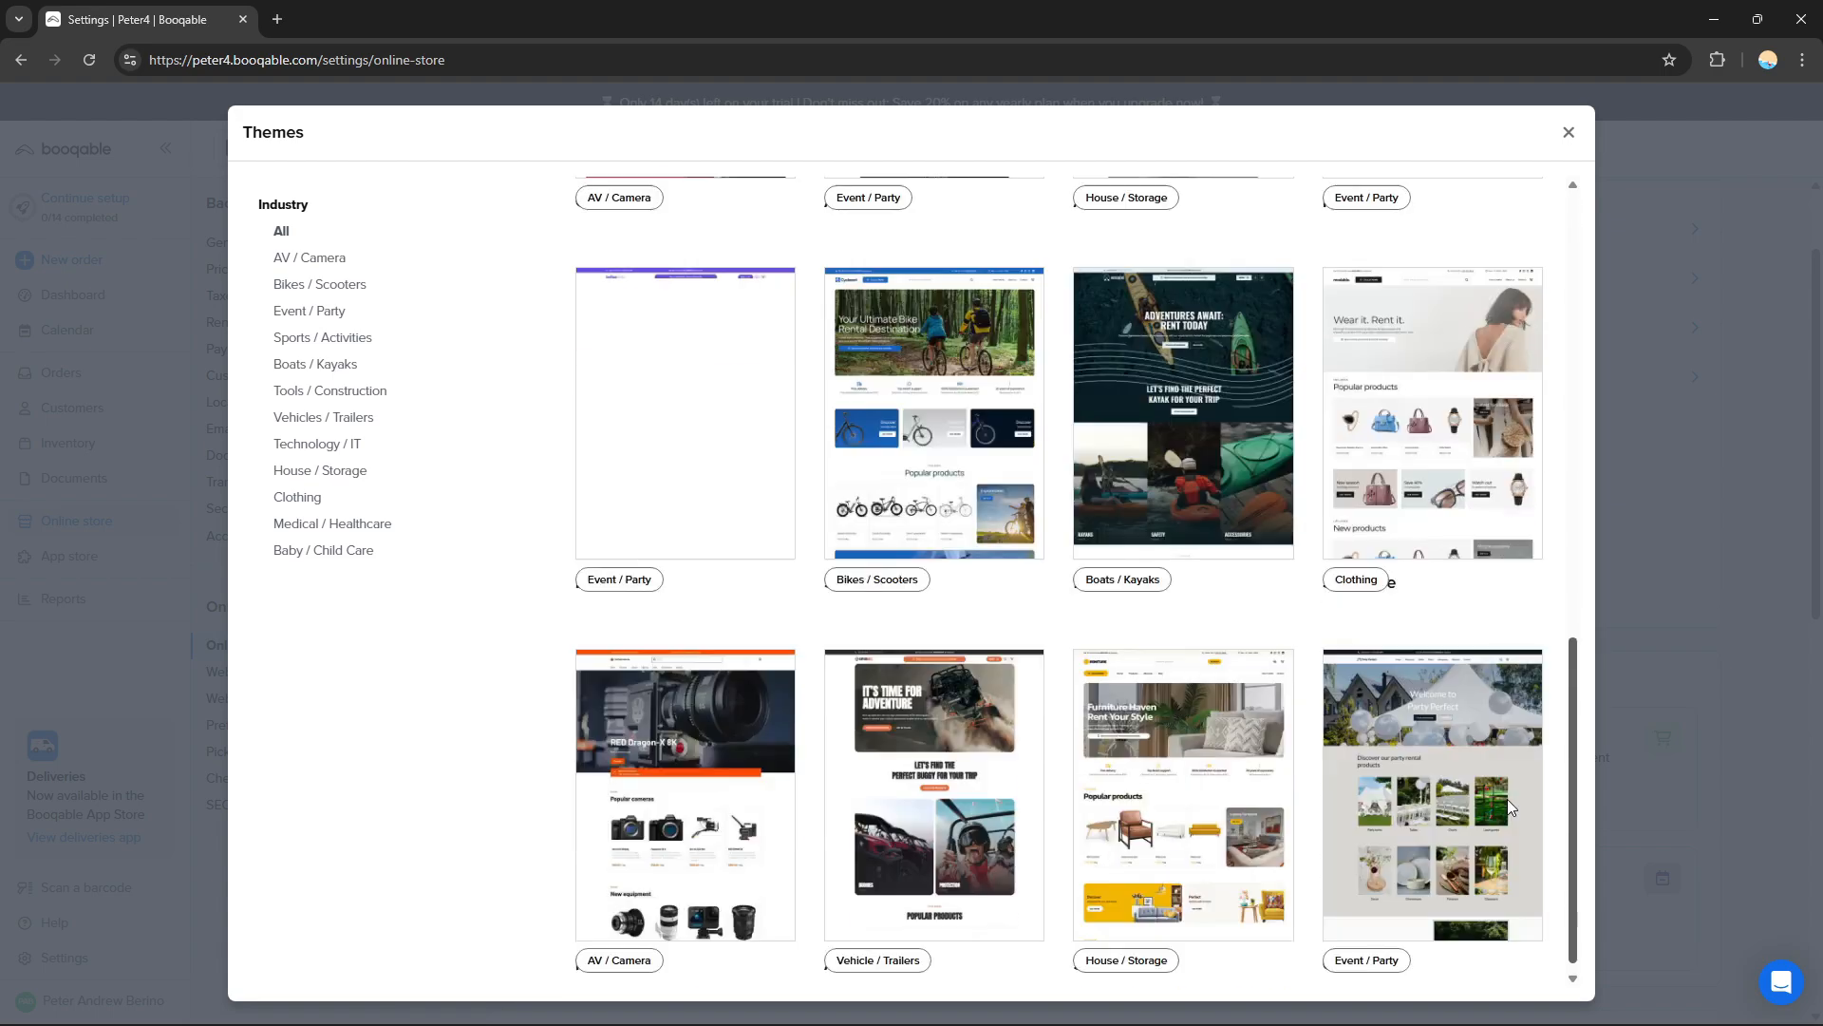
{"action": "scroll", "coordinate": [1510, 771], "scroll_direction": "up", "scroll_amount": 10}
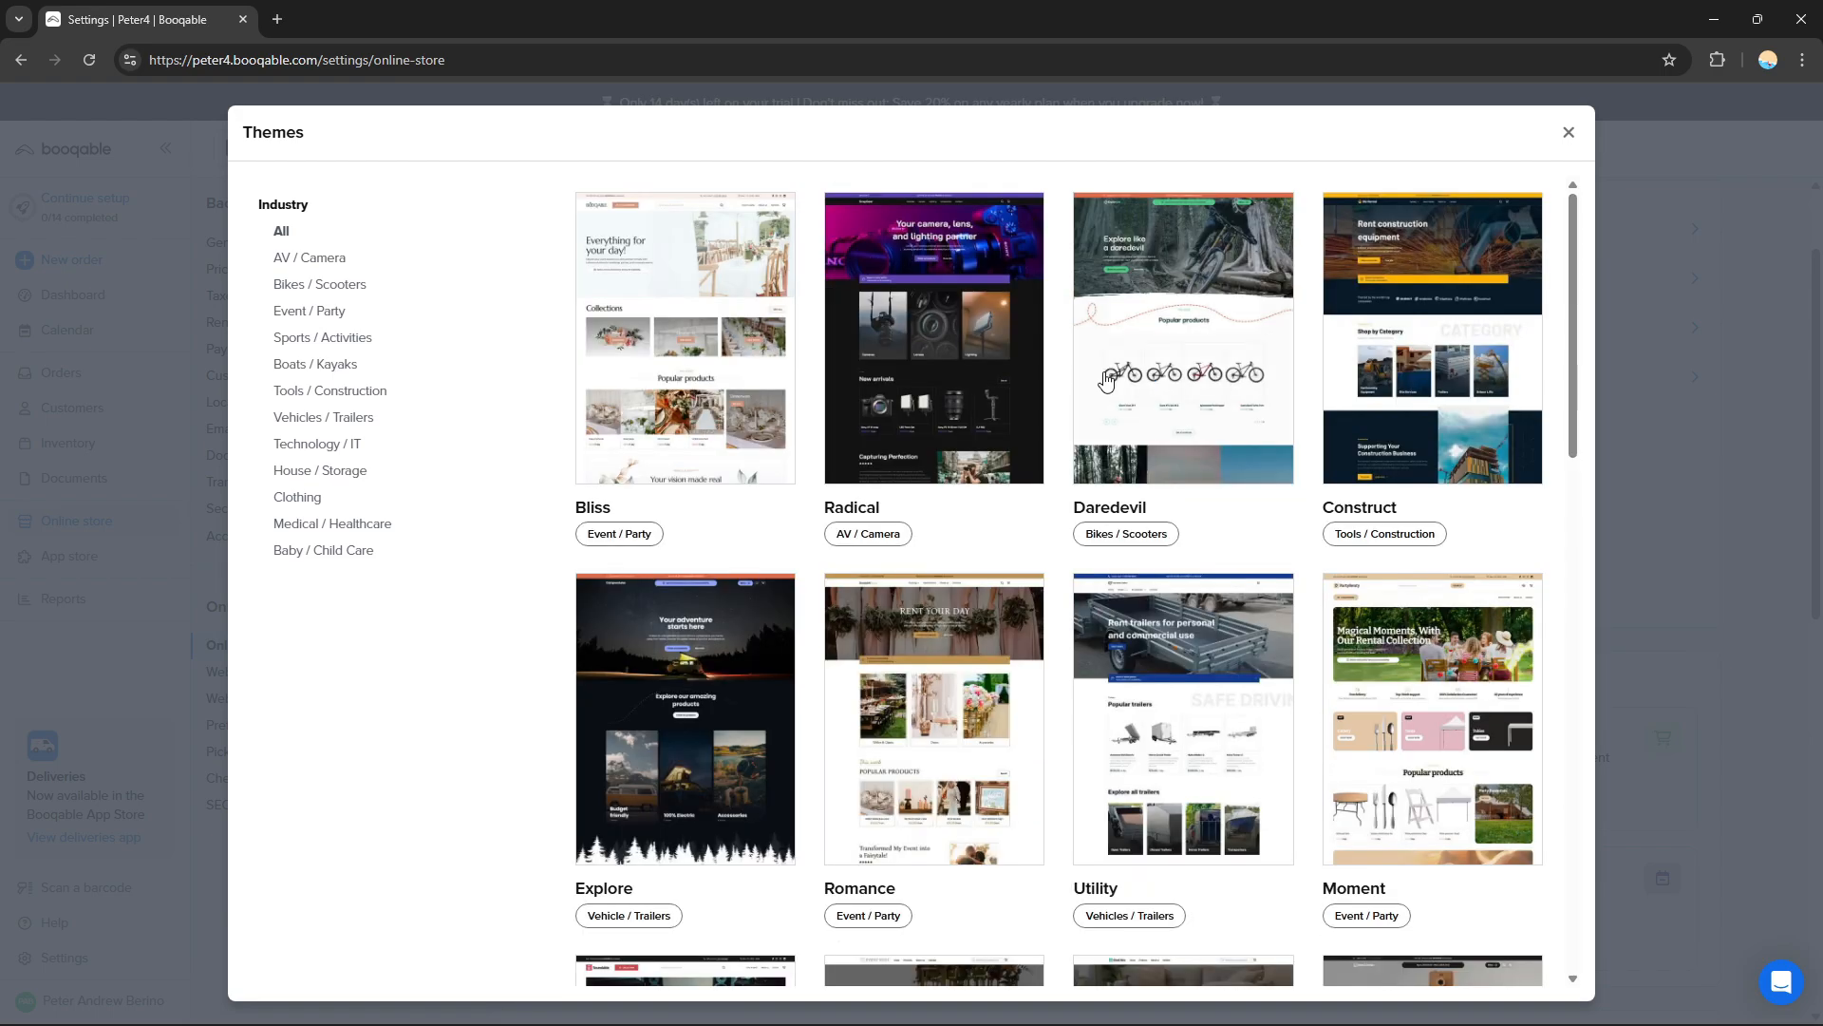
{"action": "mouse_move", "coordinate": [698, 327]}
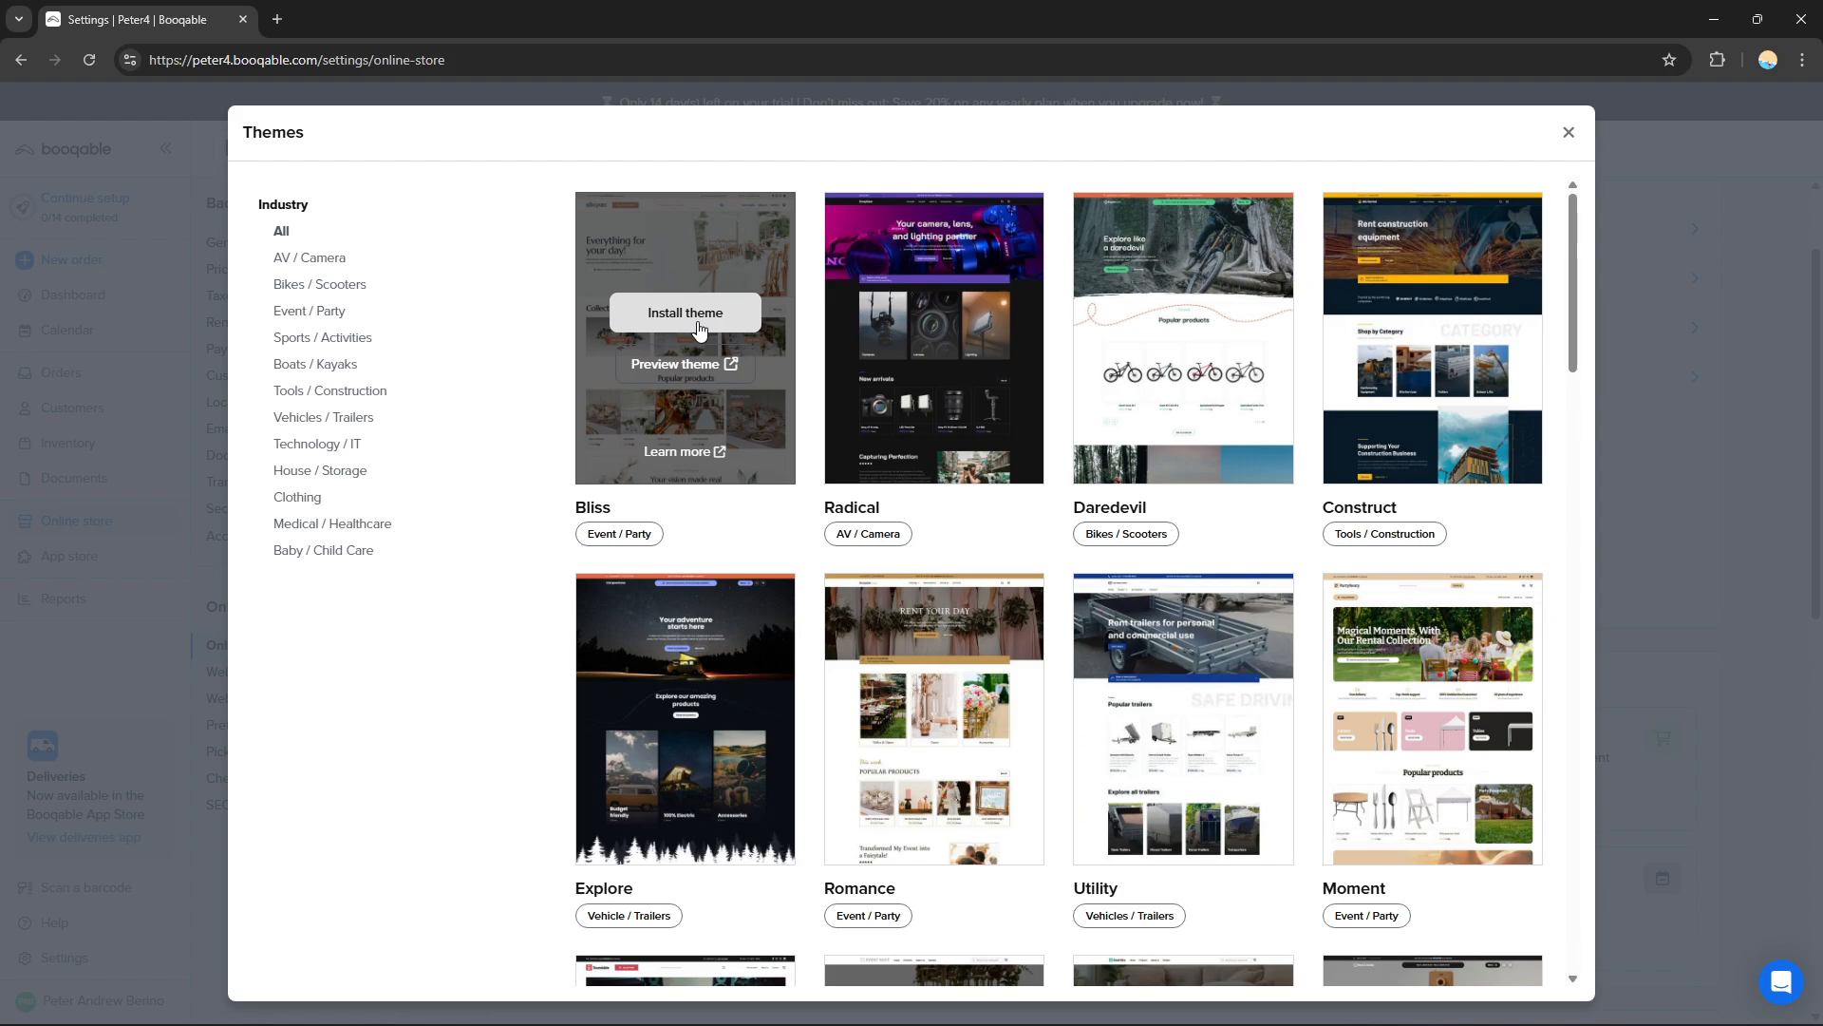
{"action": "left_click", "coordinate": [689, 323]}
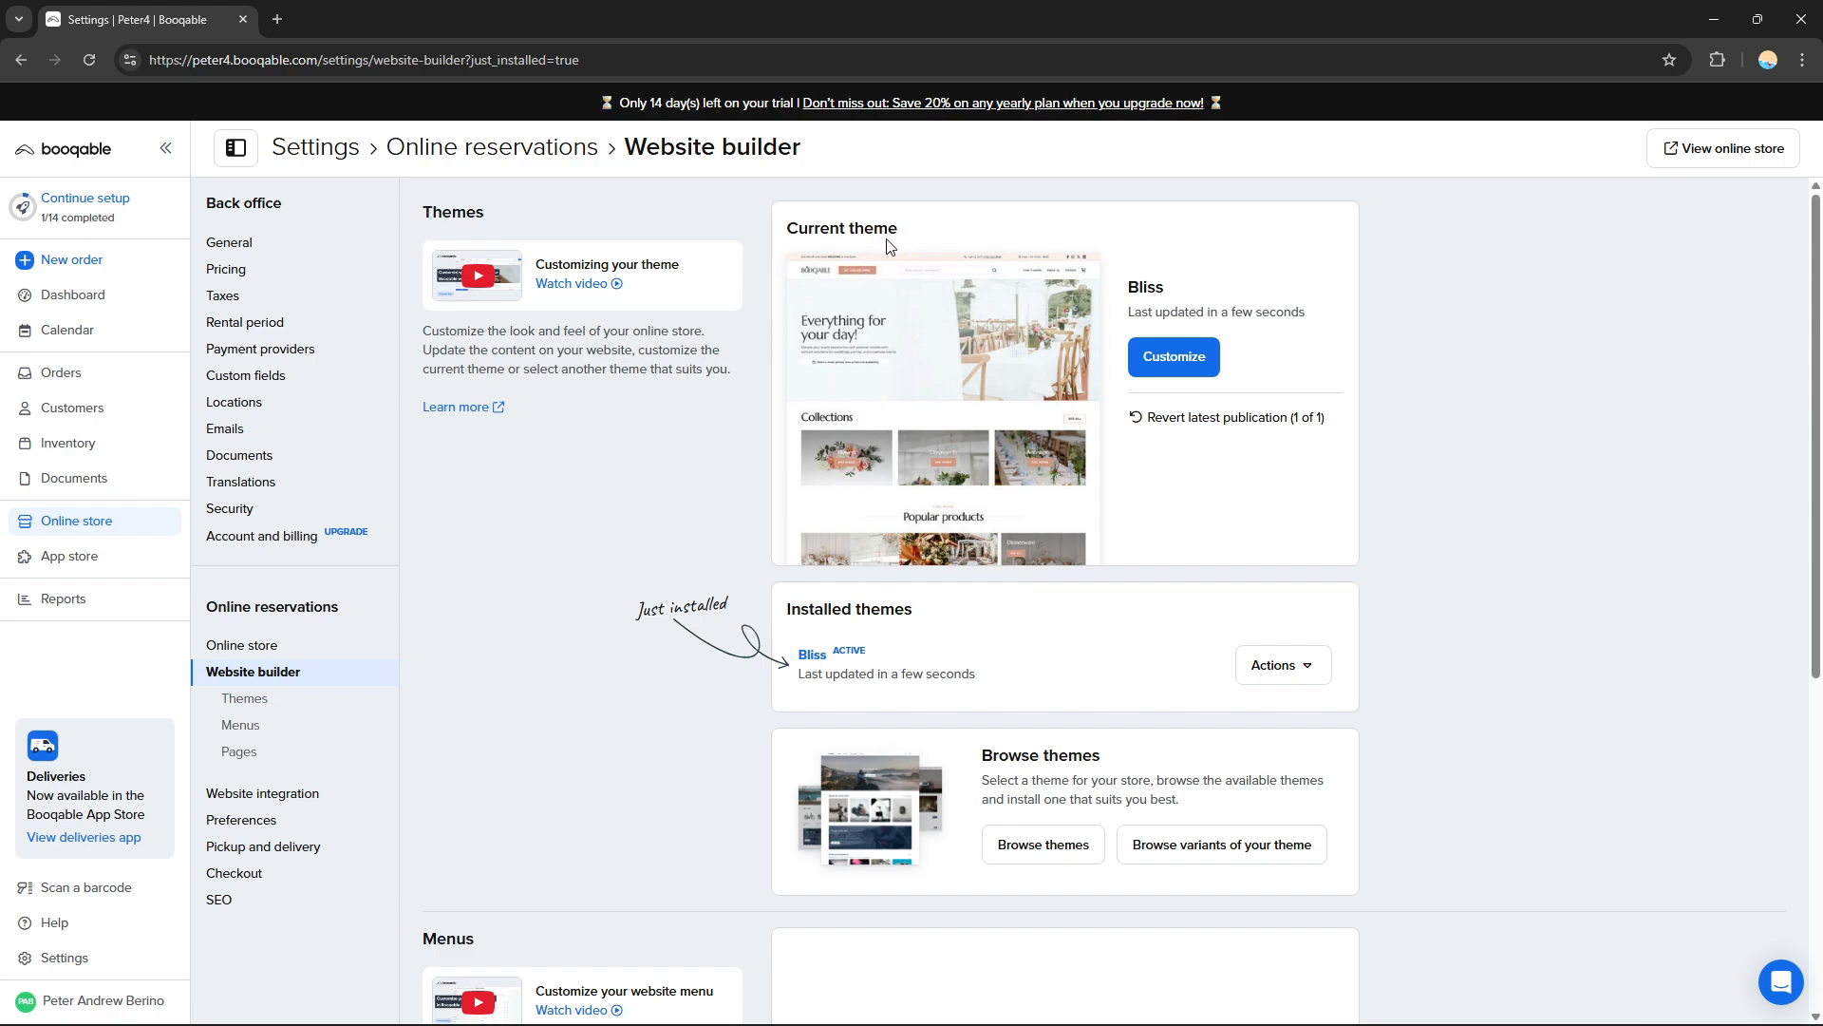
{"action": "left_click", "coordinate": [1151, 359]}
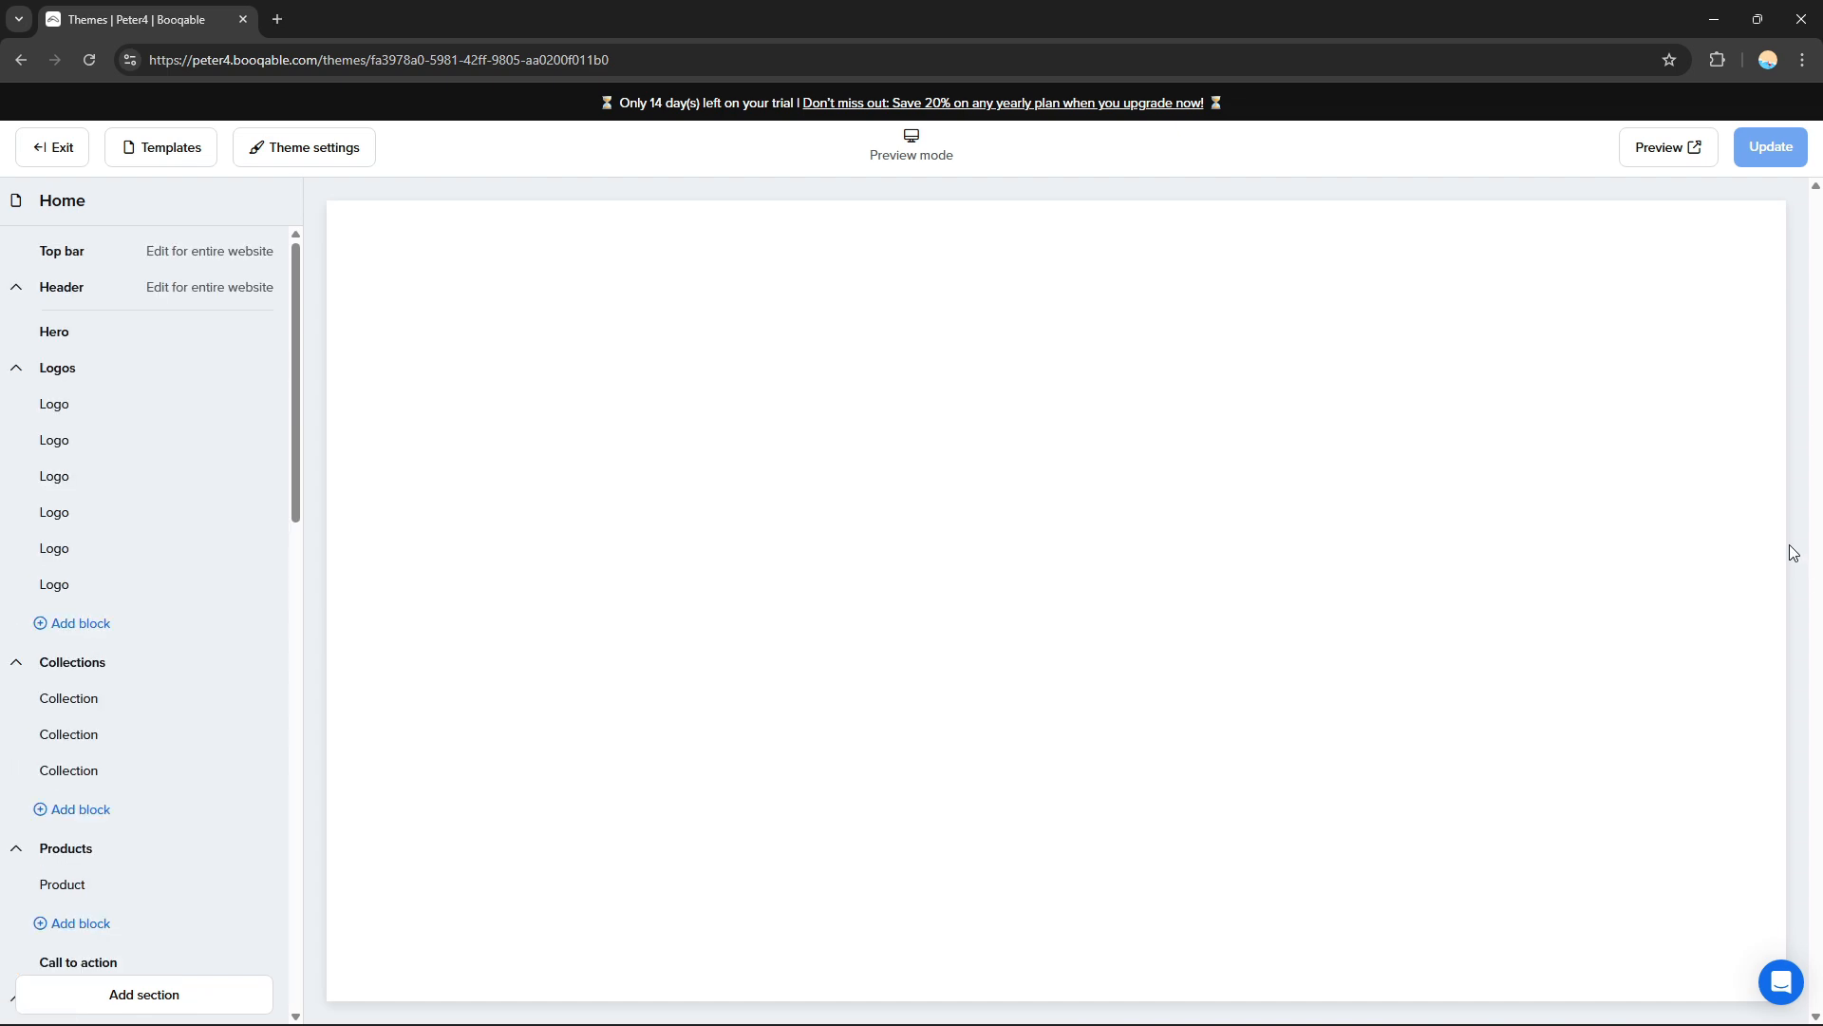
{"action": "mouse_move", "coordinate": [299, 369]}
{"action": "left_mouse_down"}
{"action": "mouse_move", "coordinate": [294, 396]}
{"action": "mouse_move", "coordinate": [301, 338]}
{"action": "left_mouse_up"}
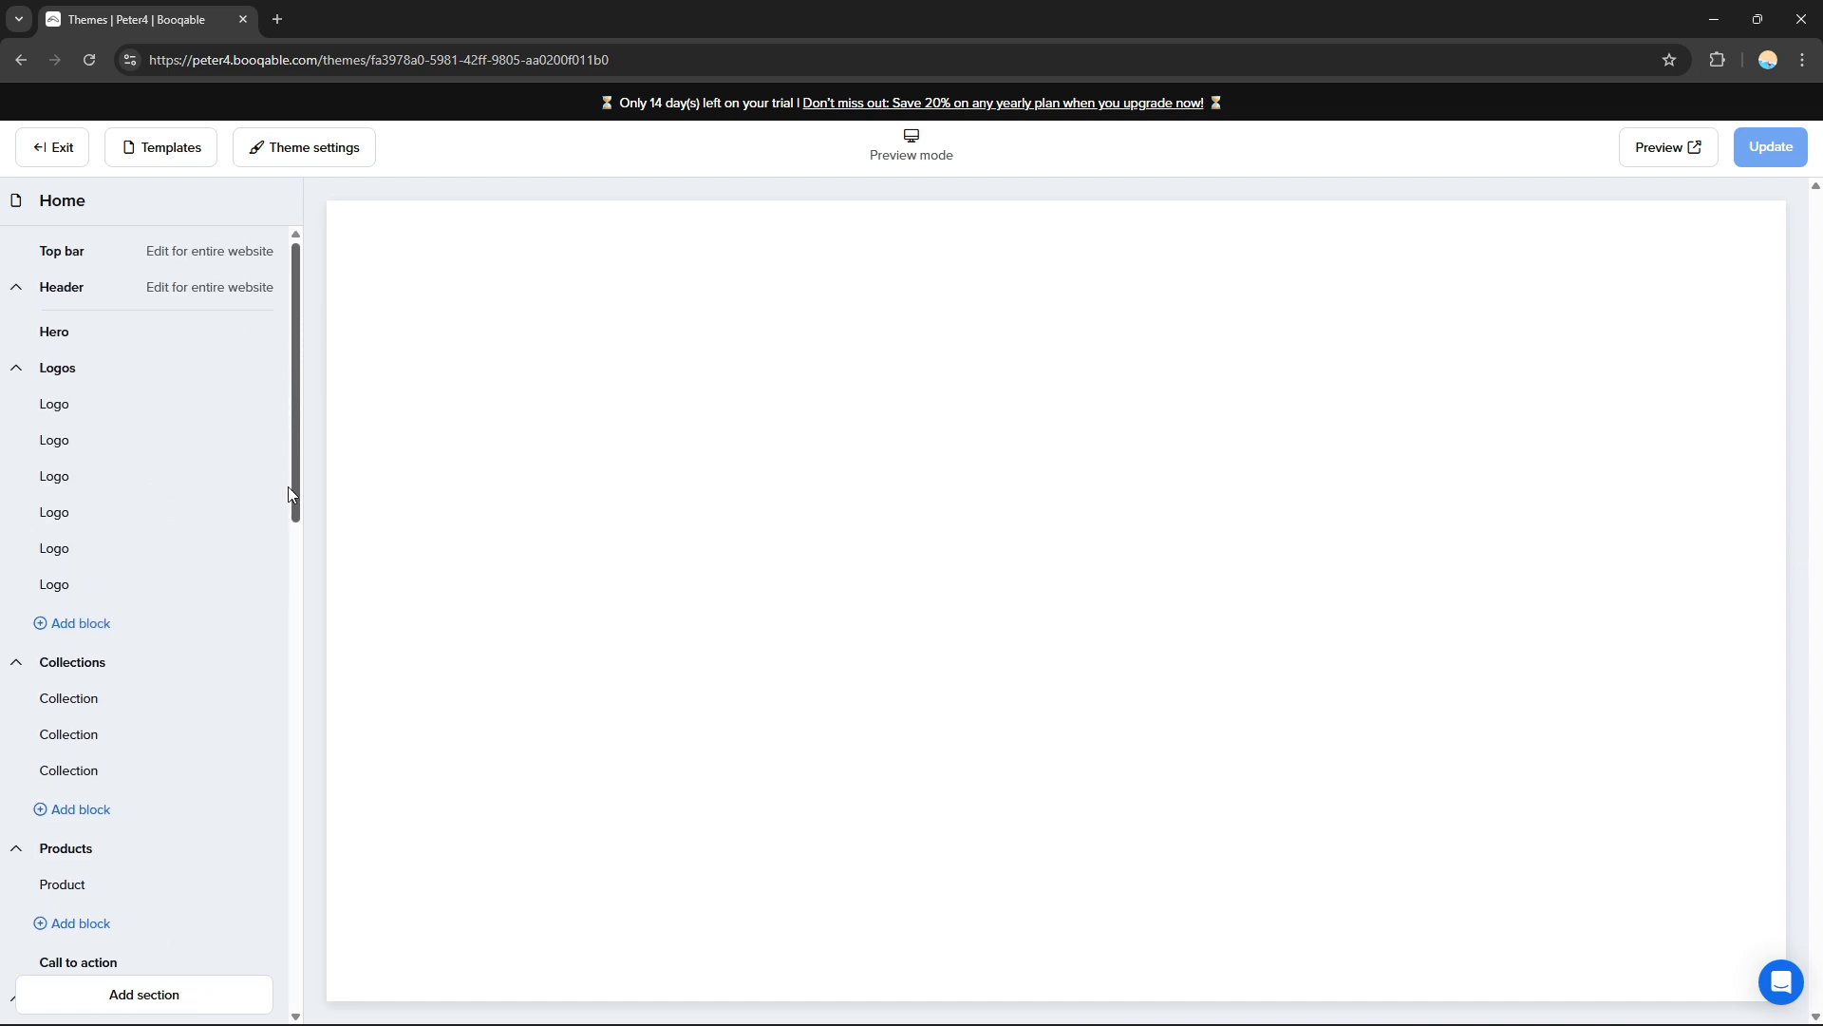
{"action": "left_click_drag", "start_coordinate": [288, 486], "coordinate": [295, 784]}
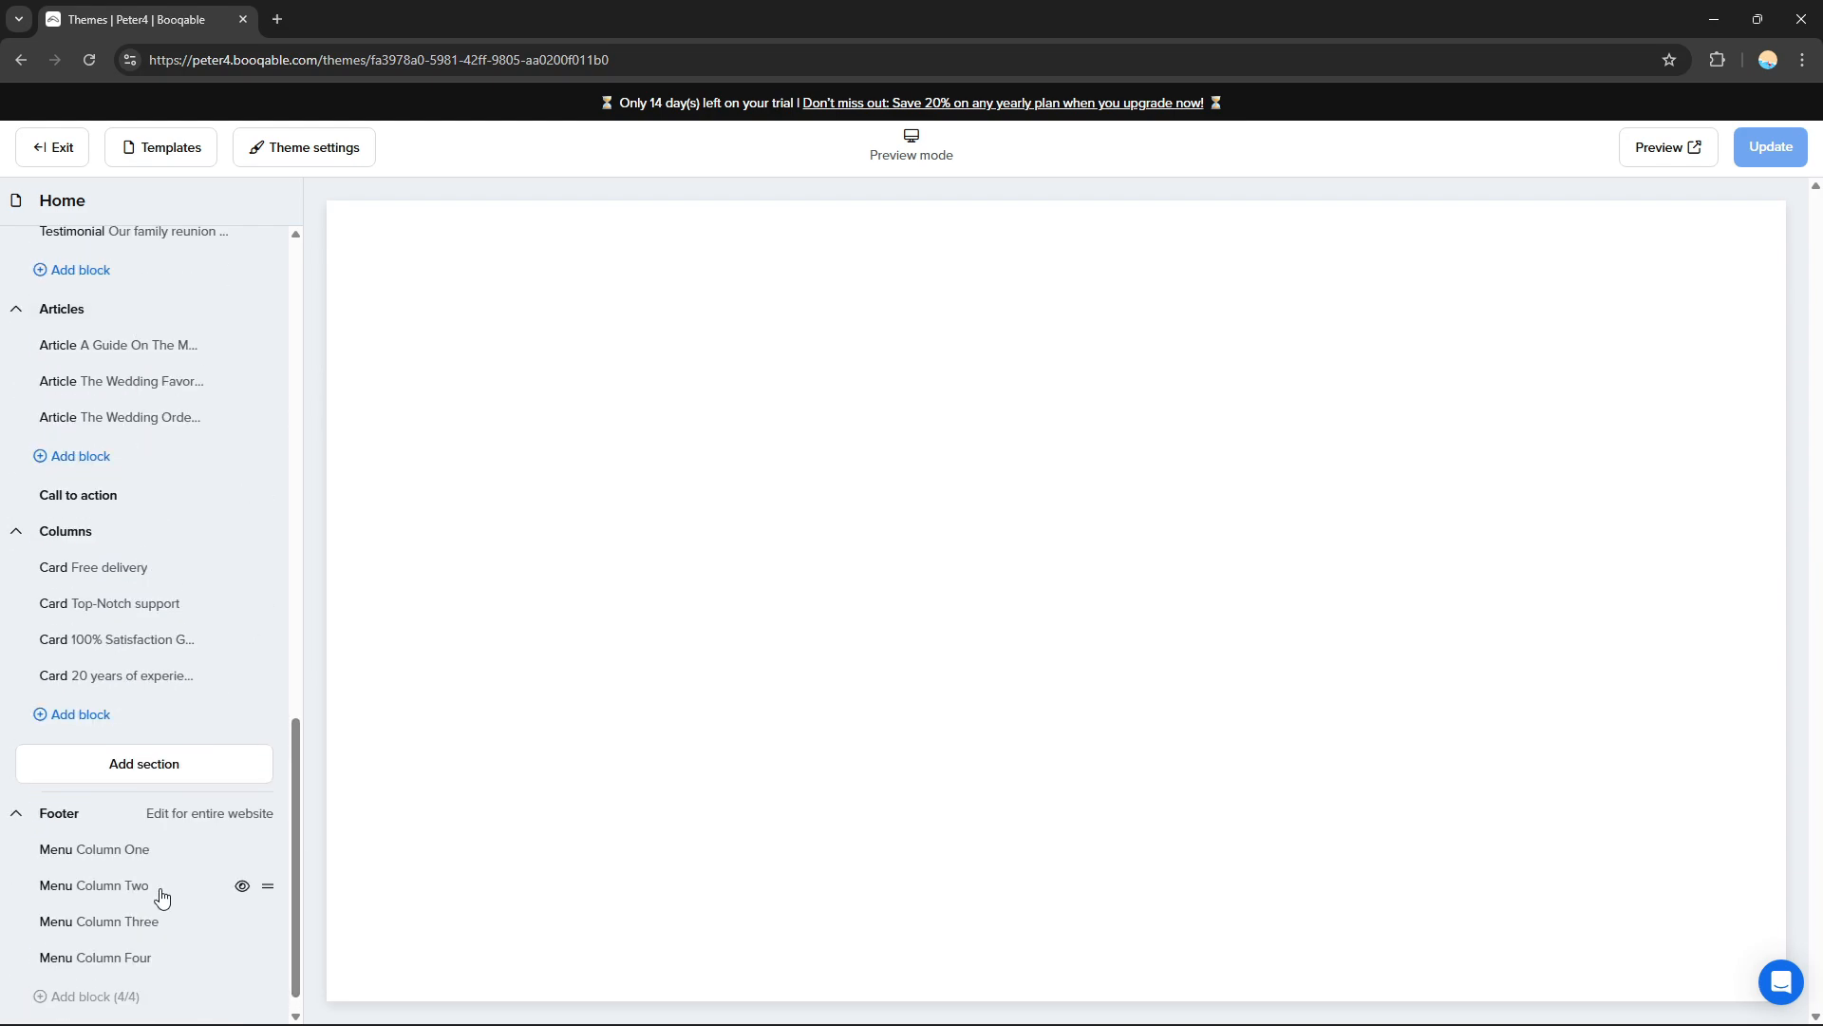
{"action": "left_click_drag", "start_coordinate": [294, 887], "coordinate": [390, 346]}
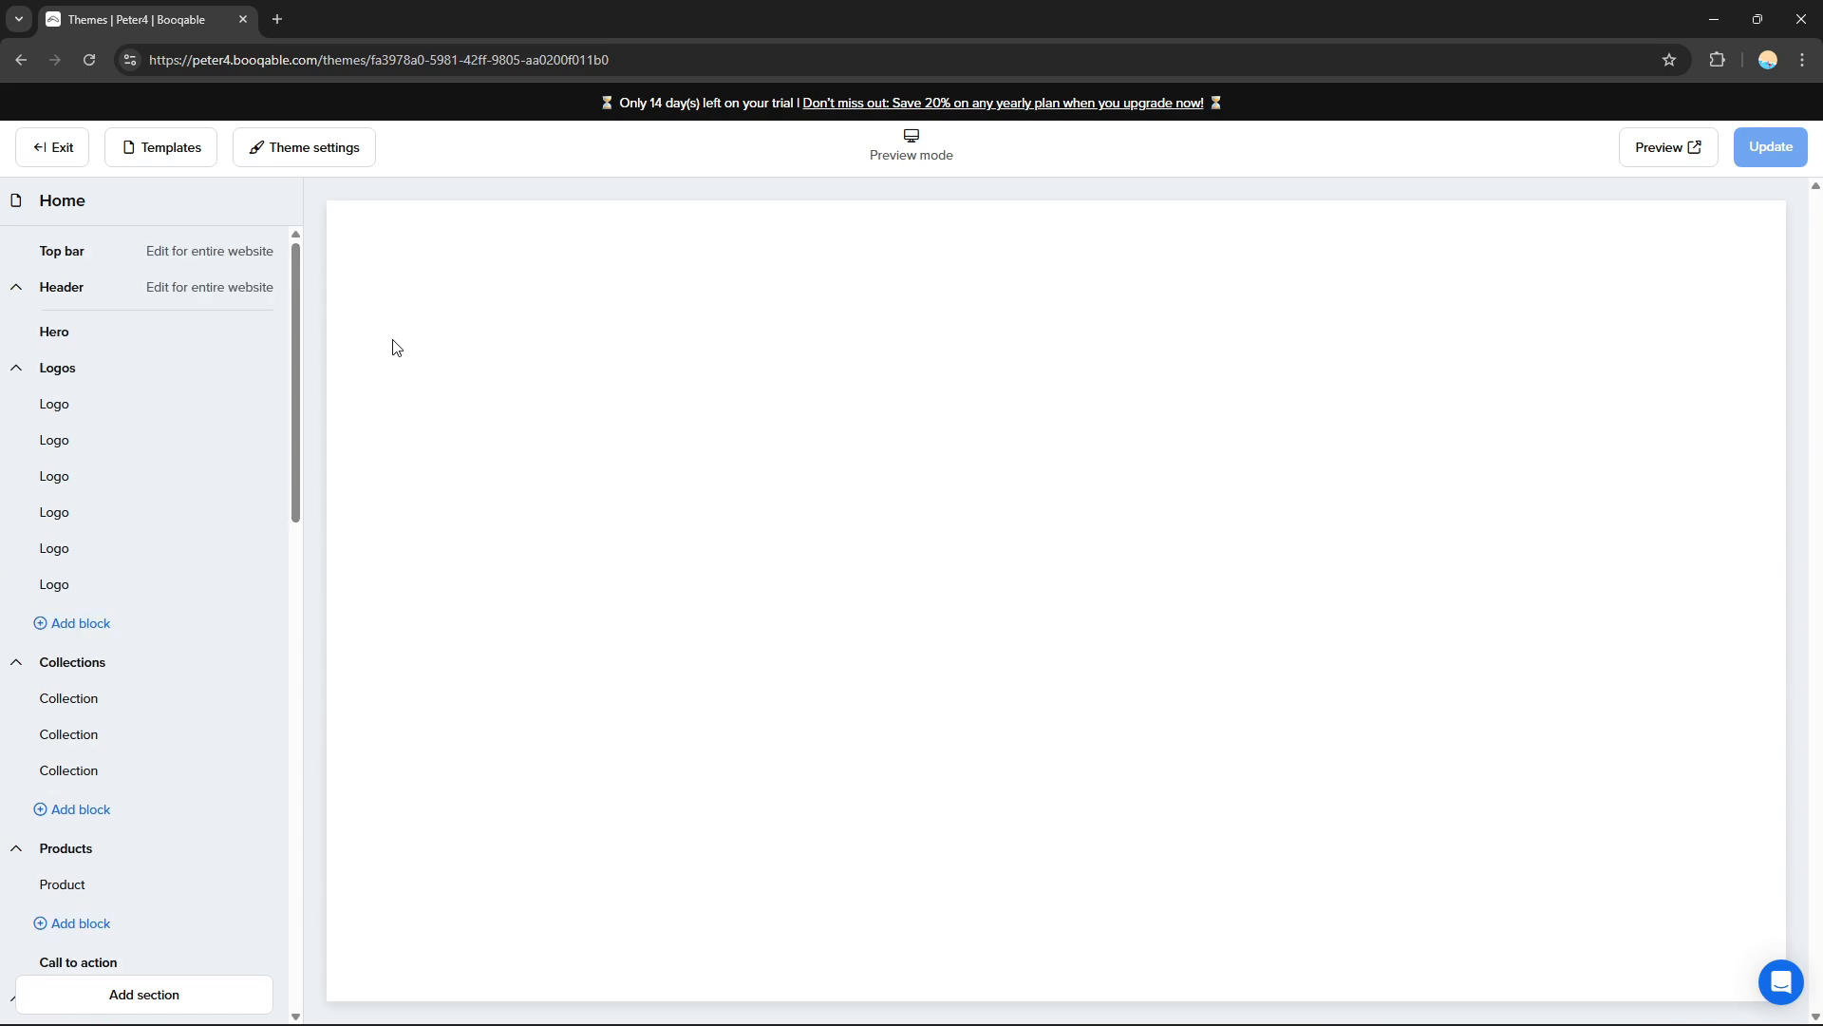
{"action": "left_click", "coordinate": [21, 60]}
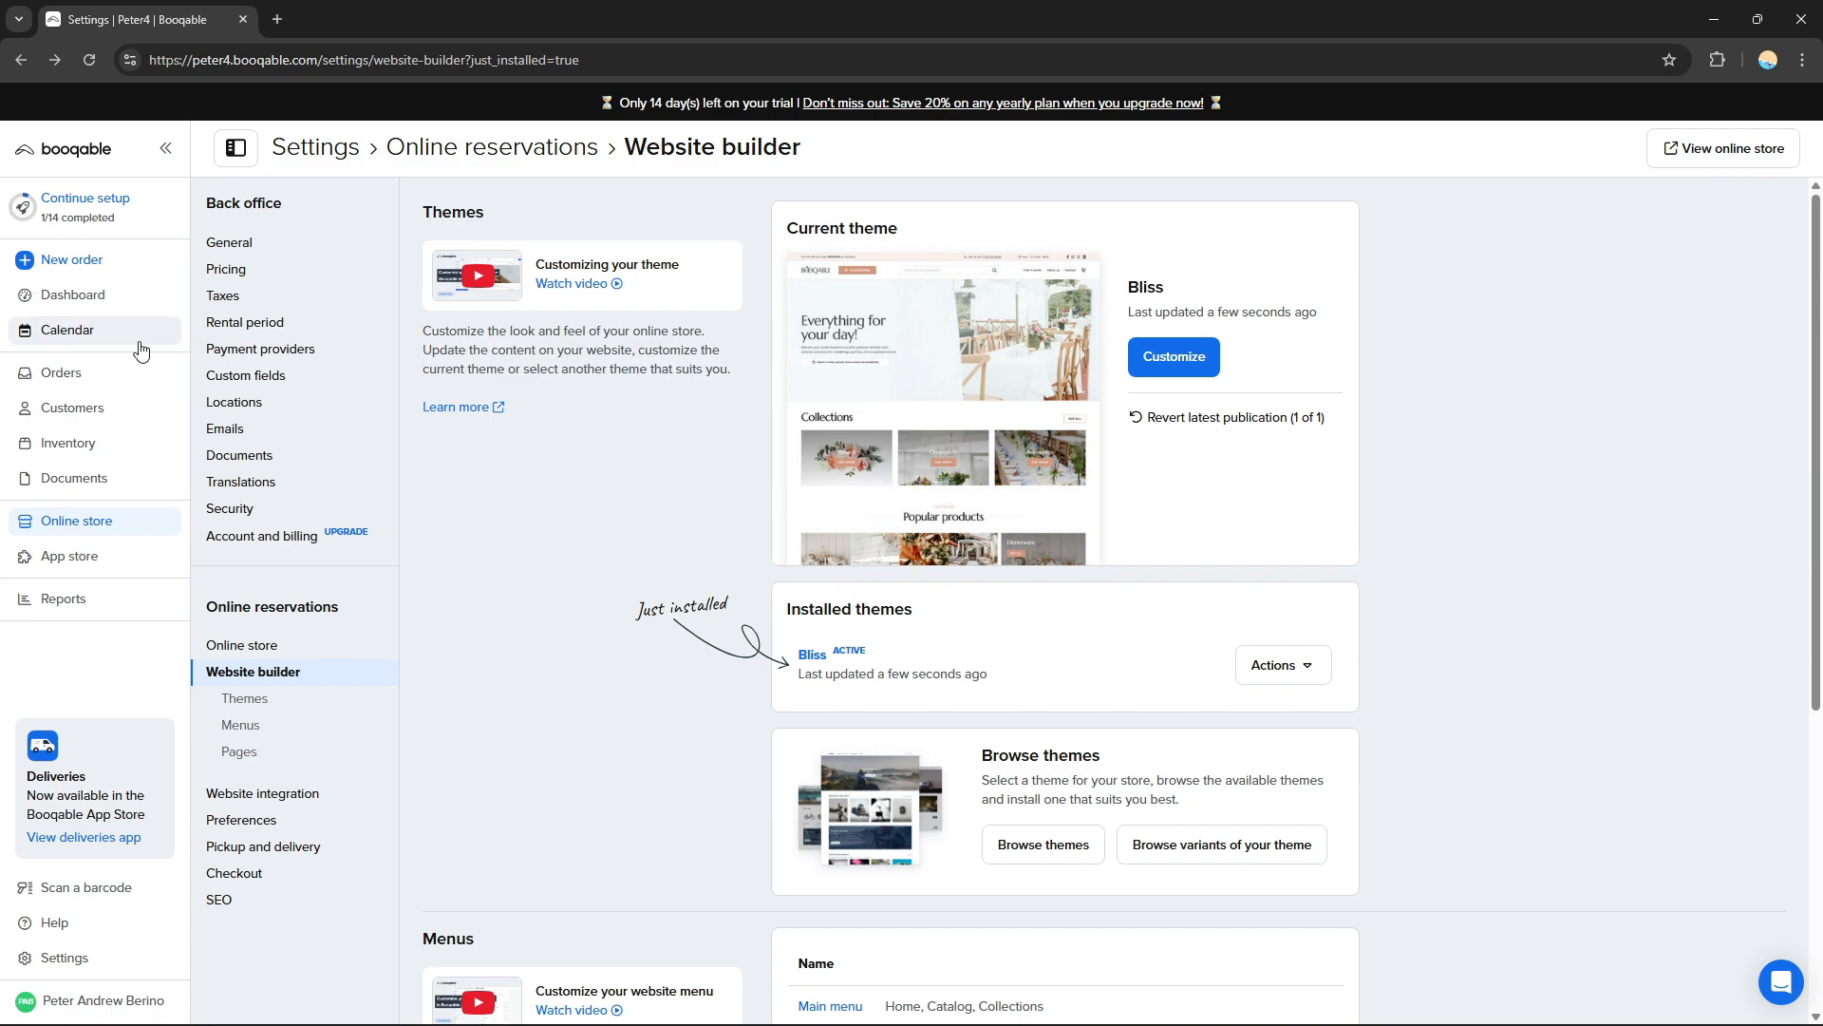
Step: Go to the Dashboard, then open Orders, which shows zero orders and ₱0.00 revenue
{"action": "left_click", "coordinate": [107, 298]}
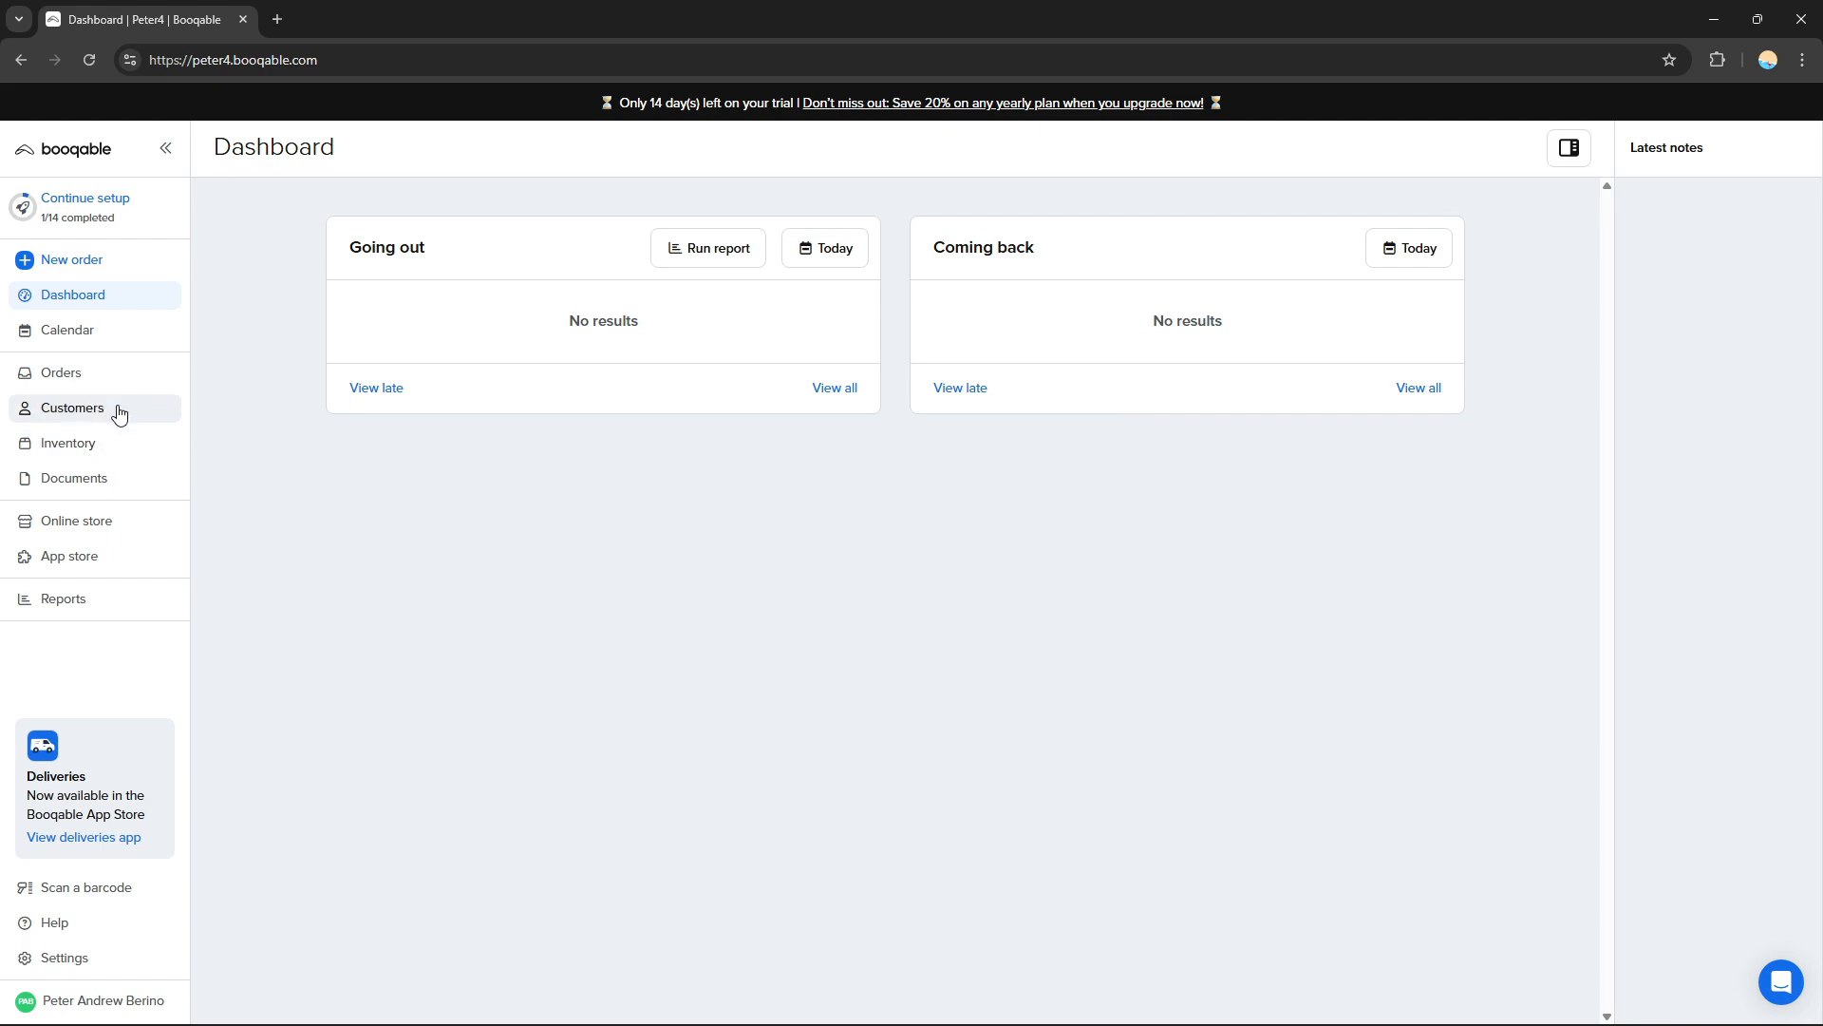
{"action": "left_click", "coordinate": [78, 375]}
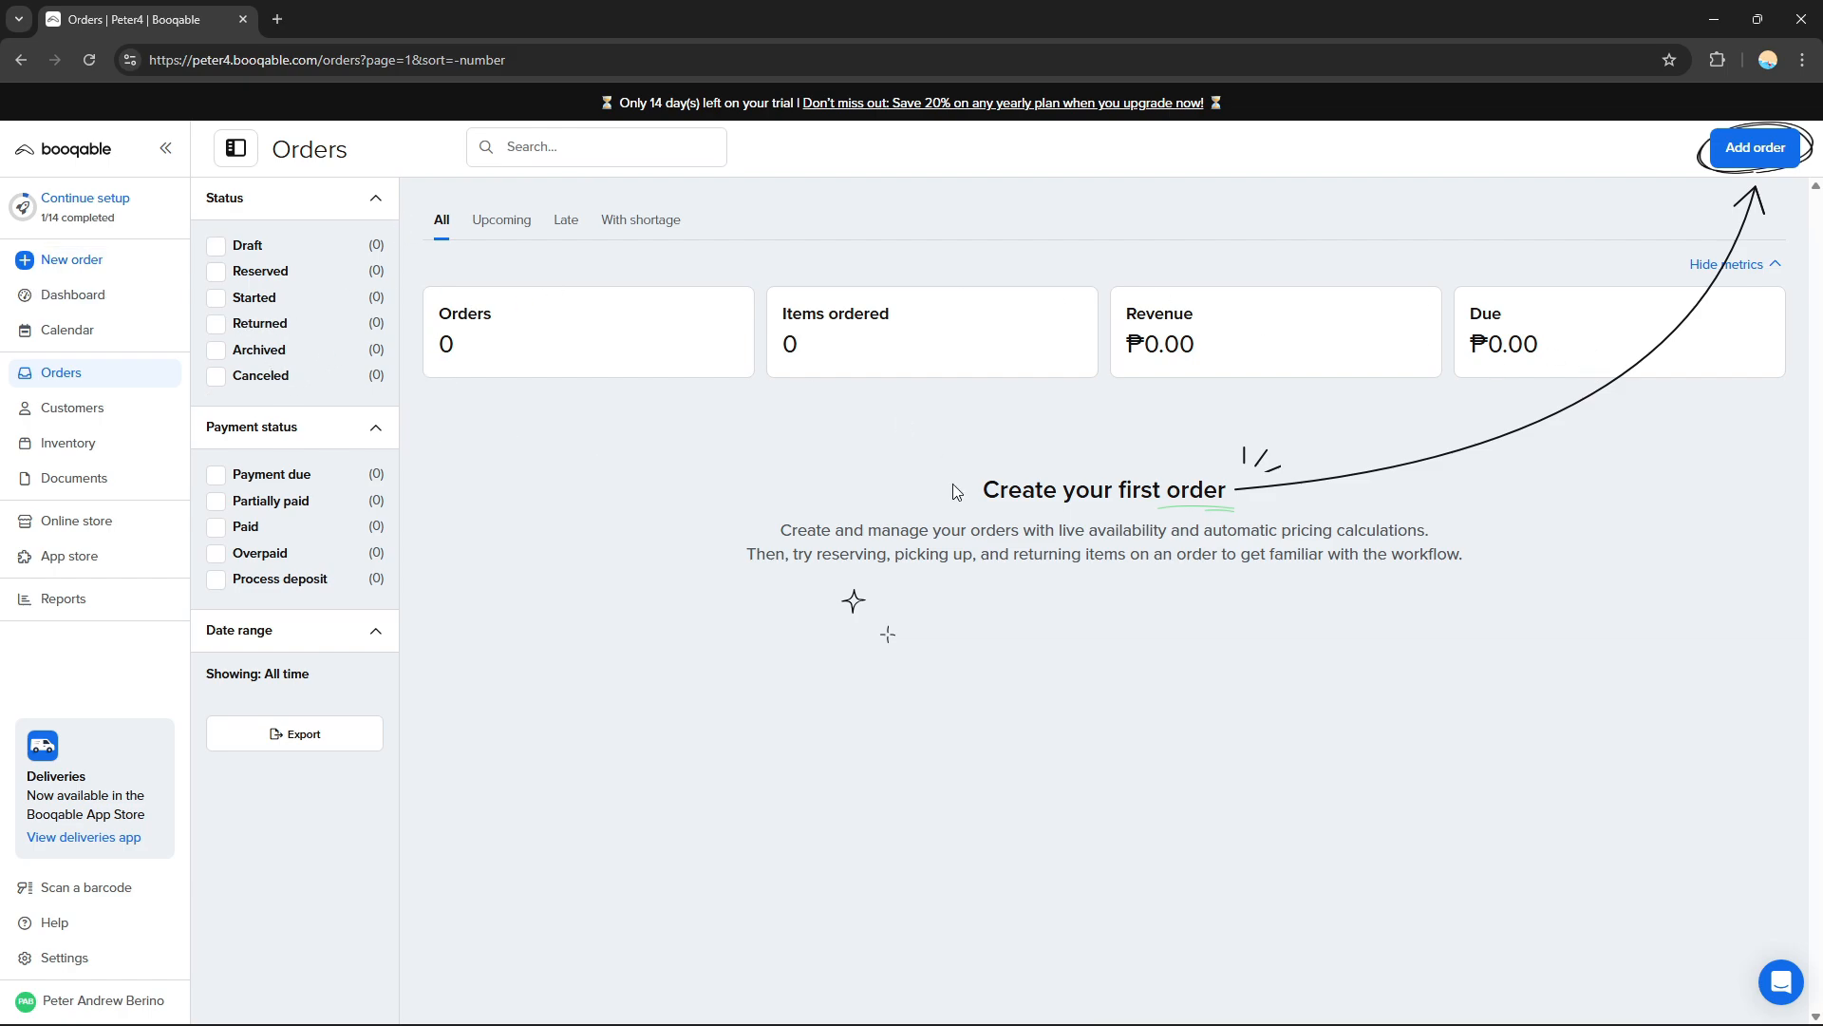
Step: Open the Customers page, which lists just one customer
{"action": "left_click_drag", "start_coordinate": [466, 409], "coordinate": [401, 366]}
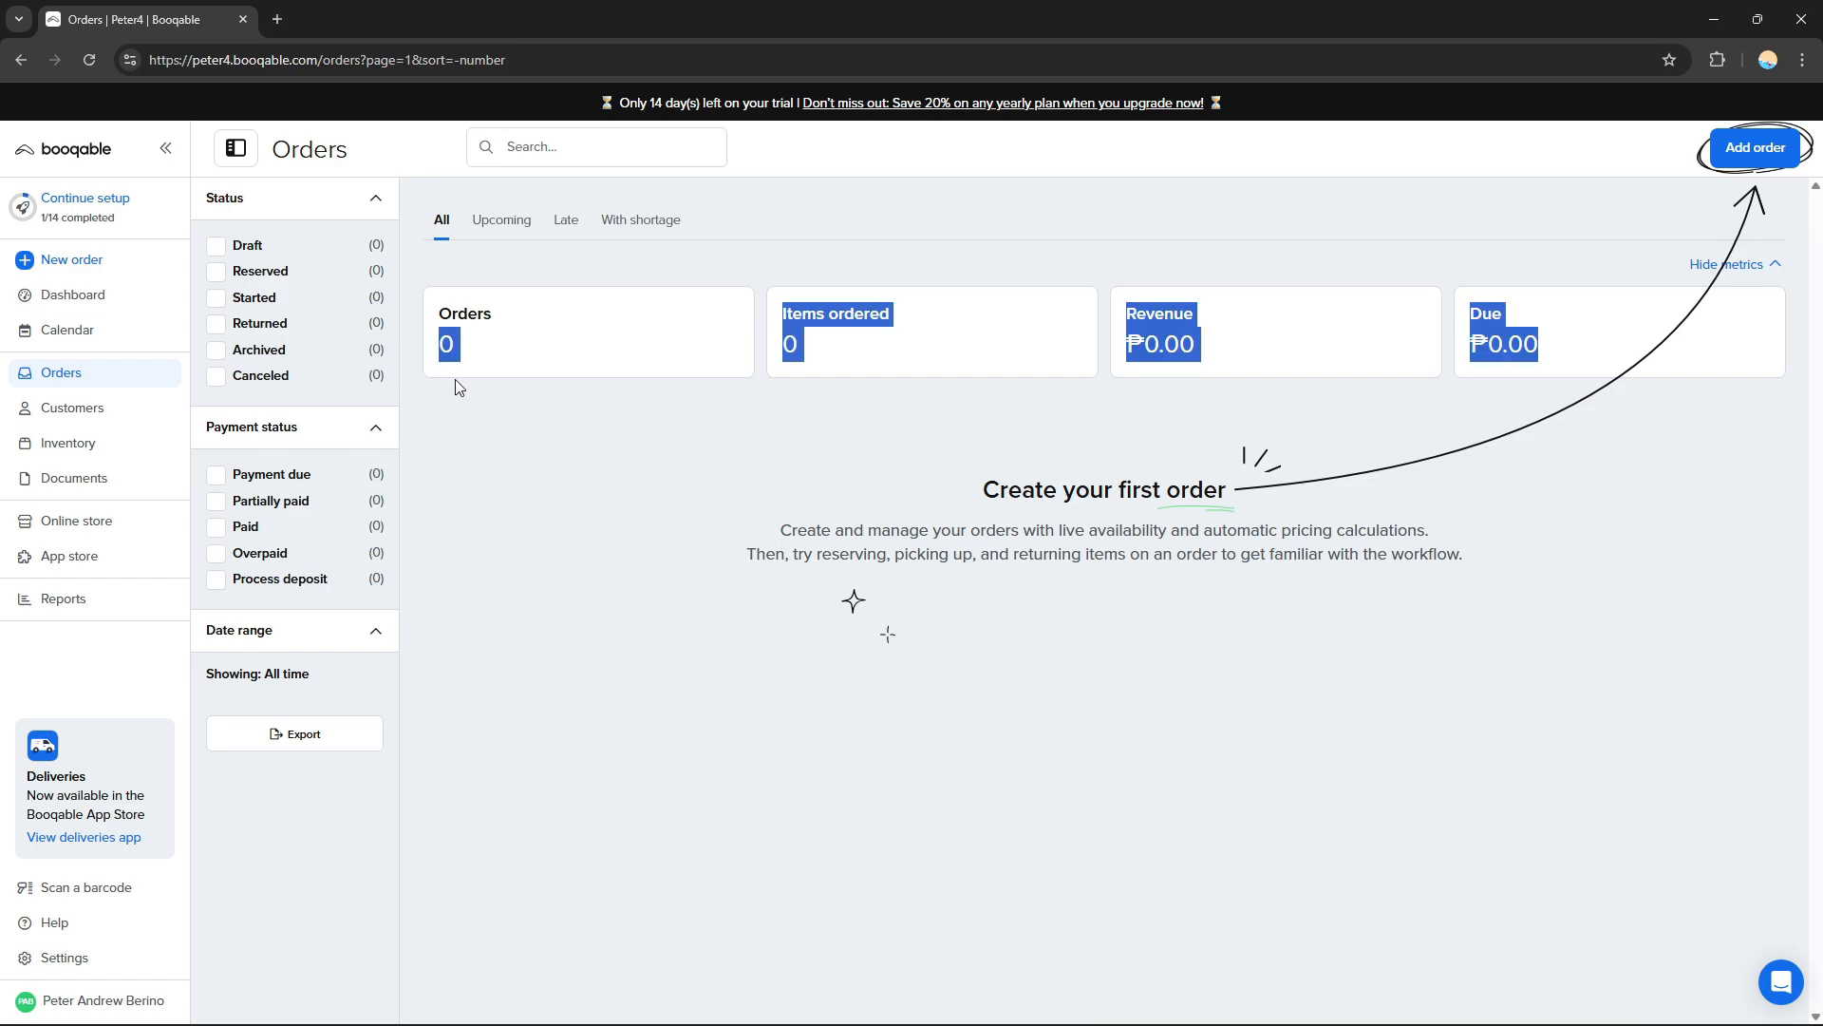
{"action": "left_click", "coordinate": [985, 391]}
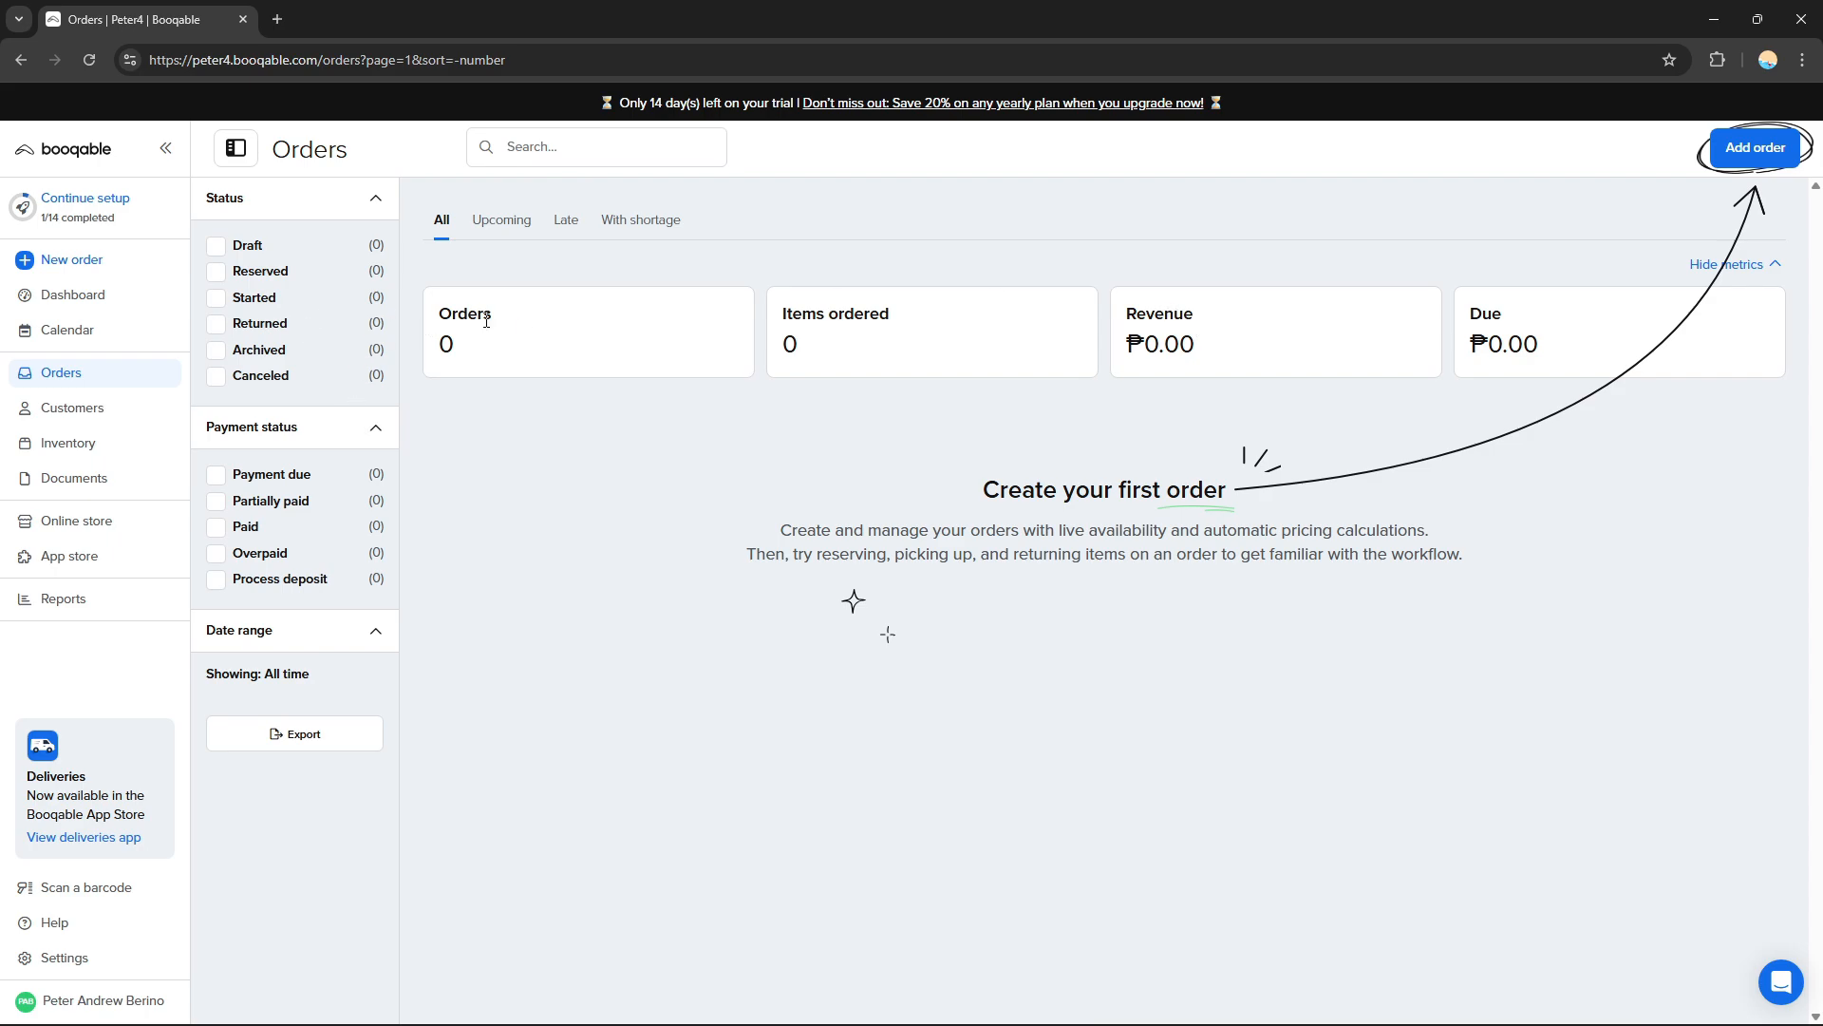
{"action": "left_click", "coordinate": [48, 409]}
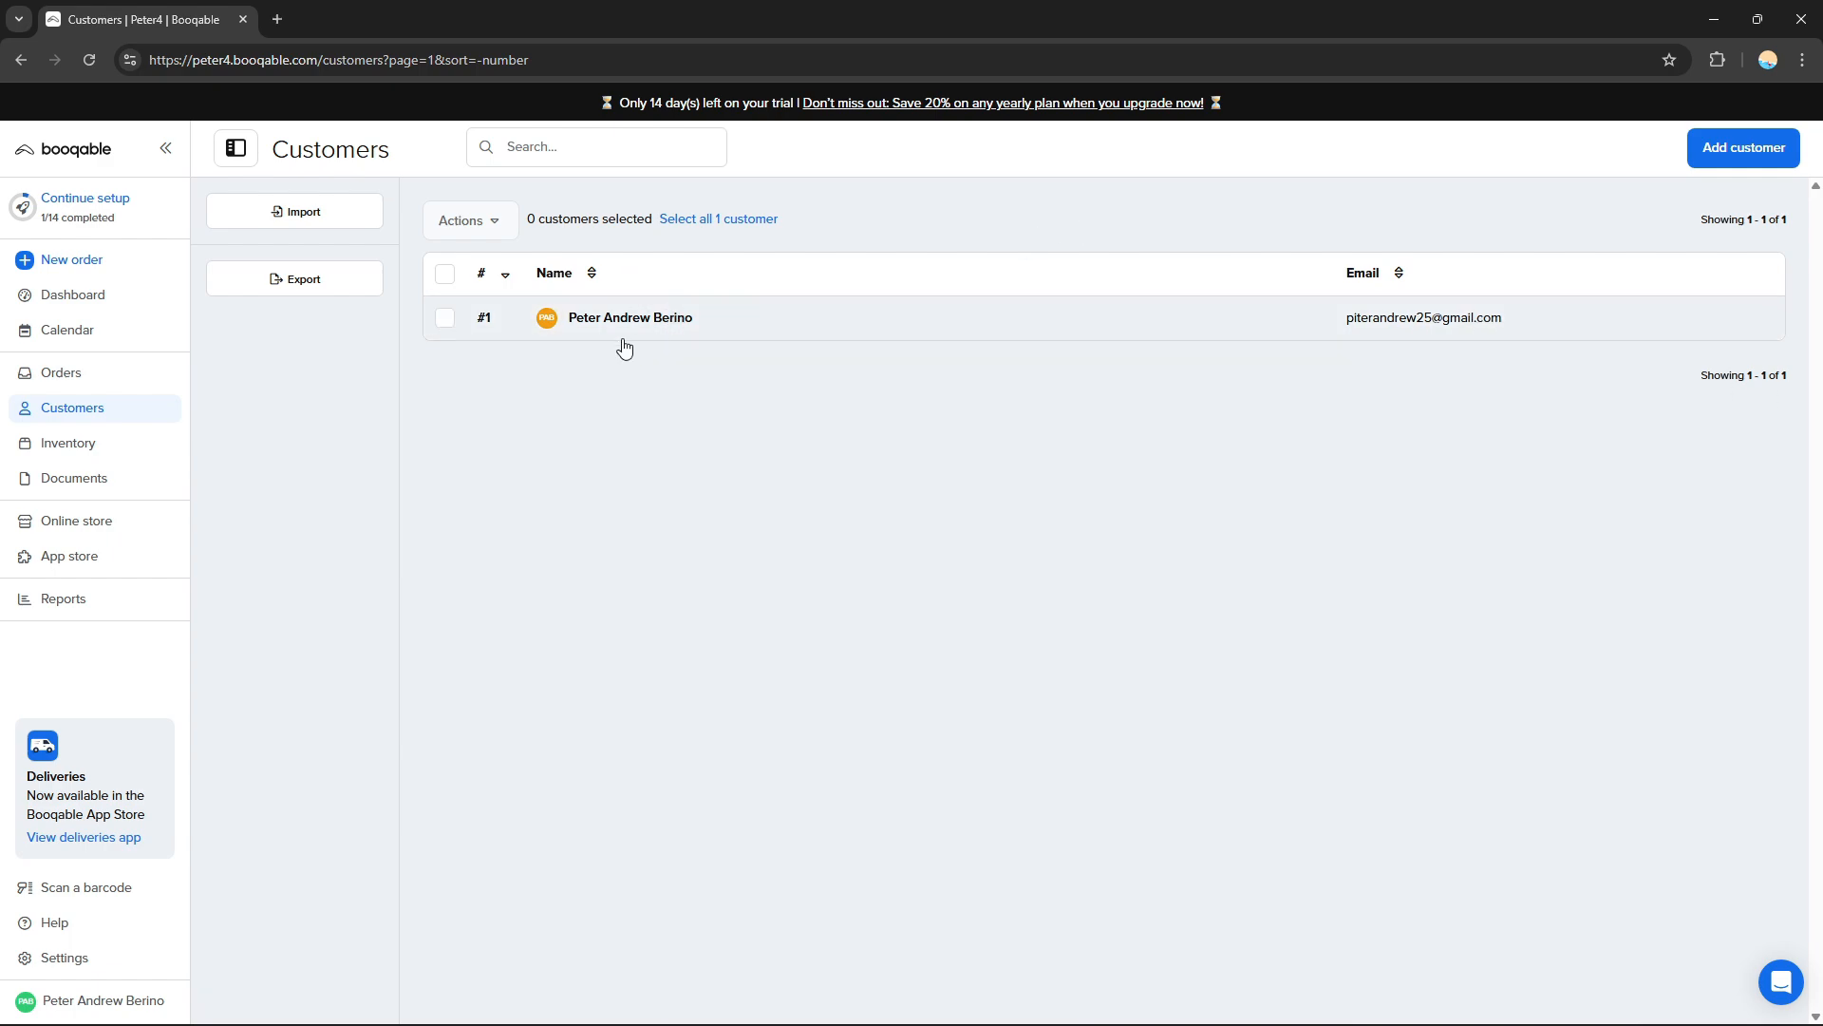
{"action": "left_click", "coordinate": [84, 375]}
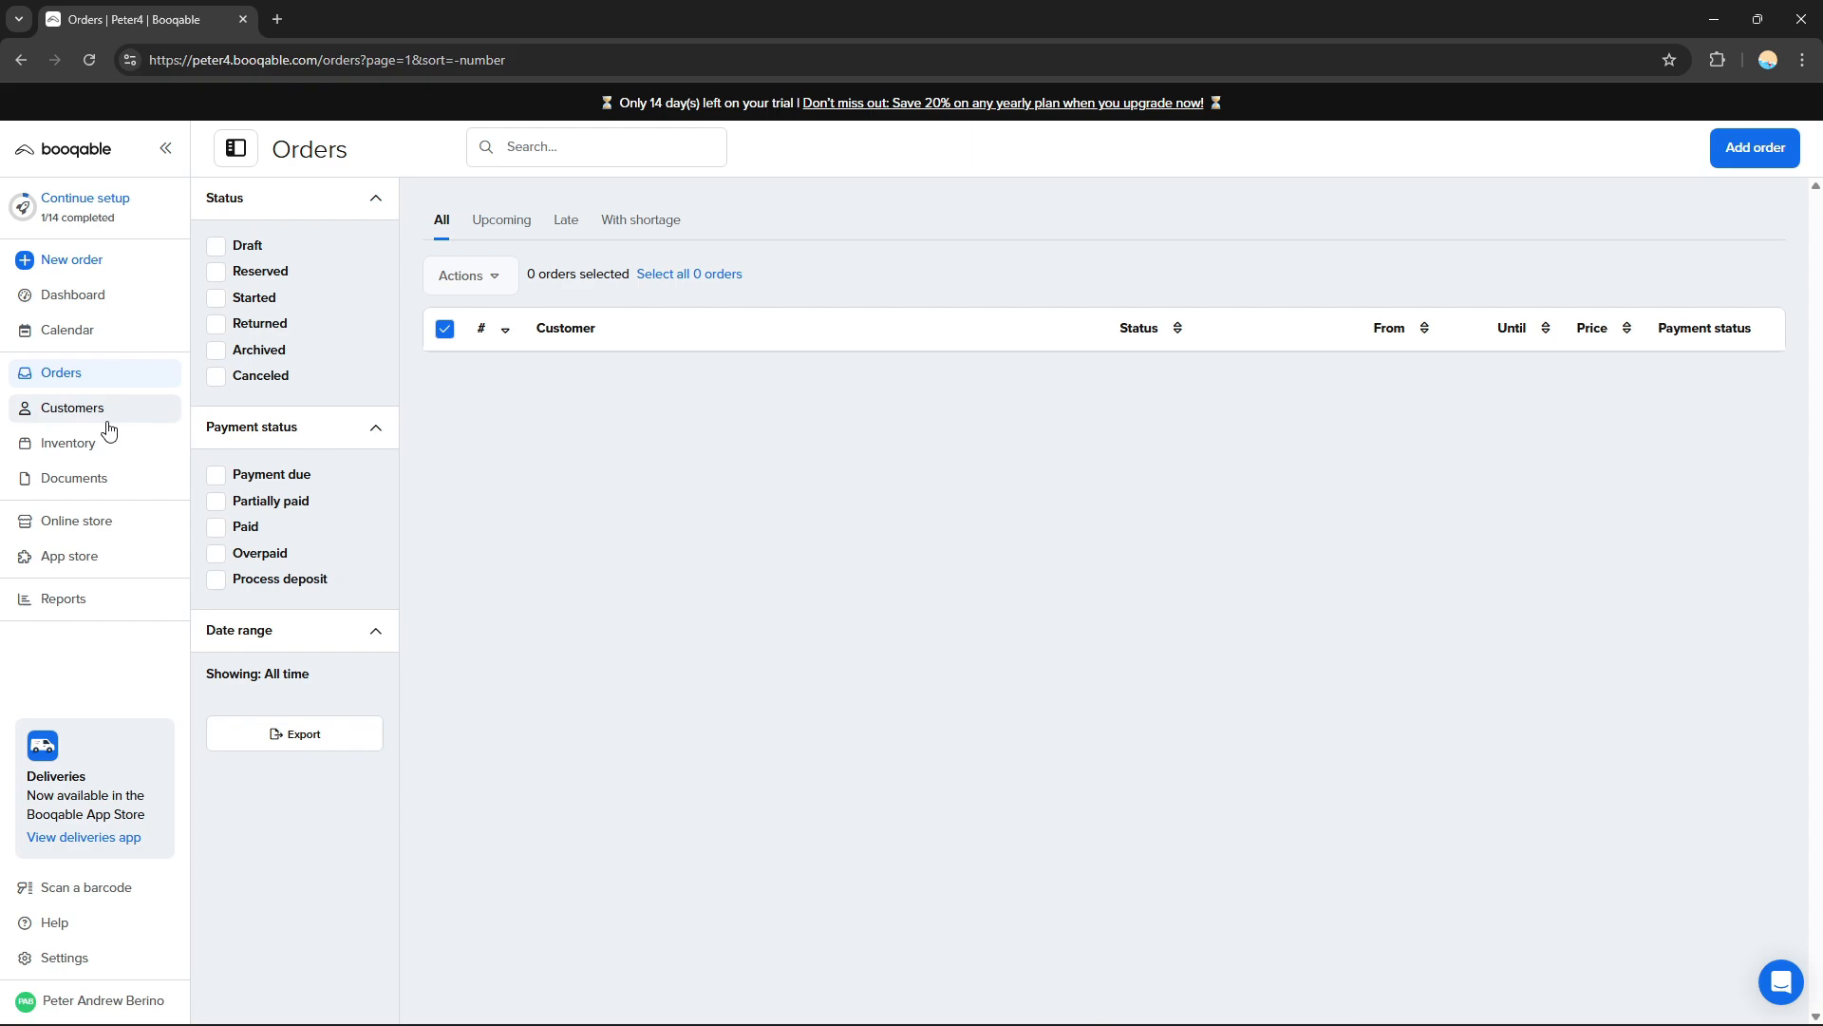
{"action": "left_click", "coordinate": [55, 411]}
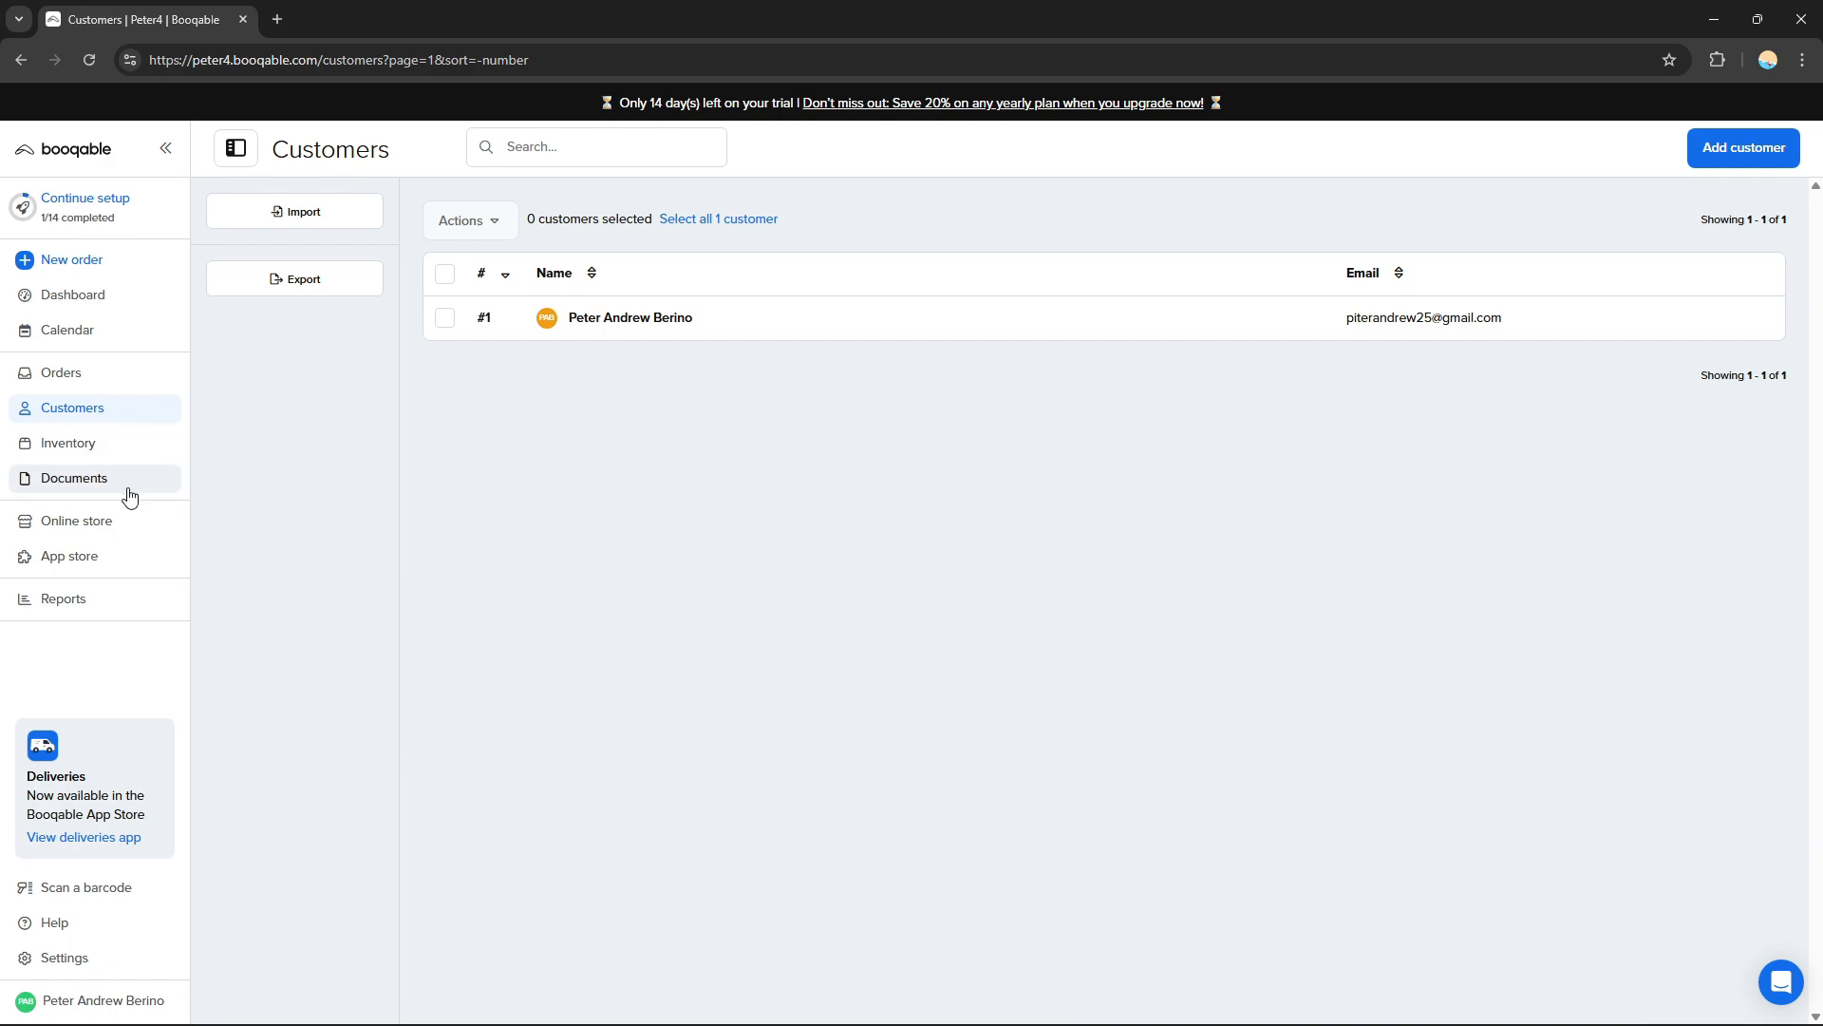
Step: Open Online store Checkout settings and review customer accounts and the name-and-email form
{"action": "left_click", "coordinate": [131, 518]}
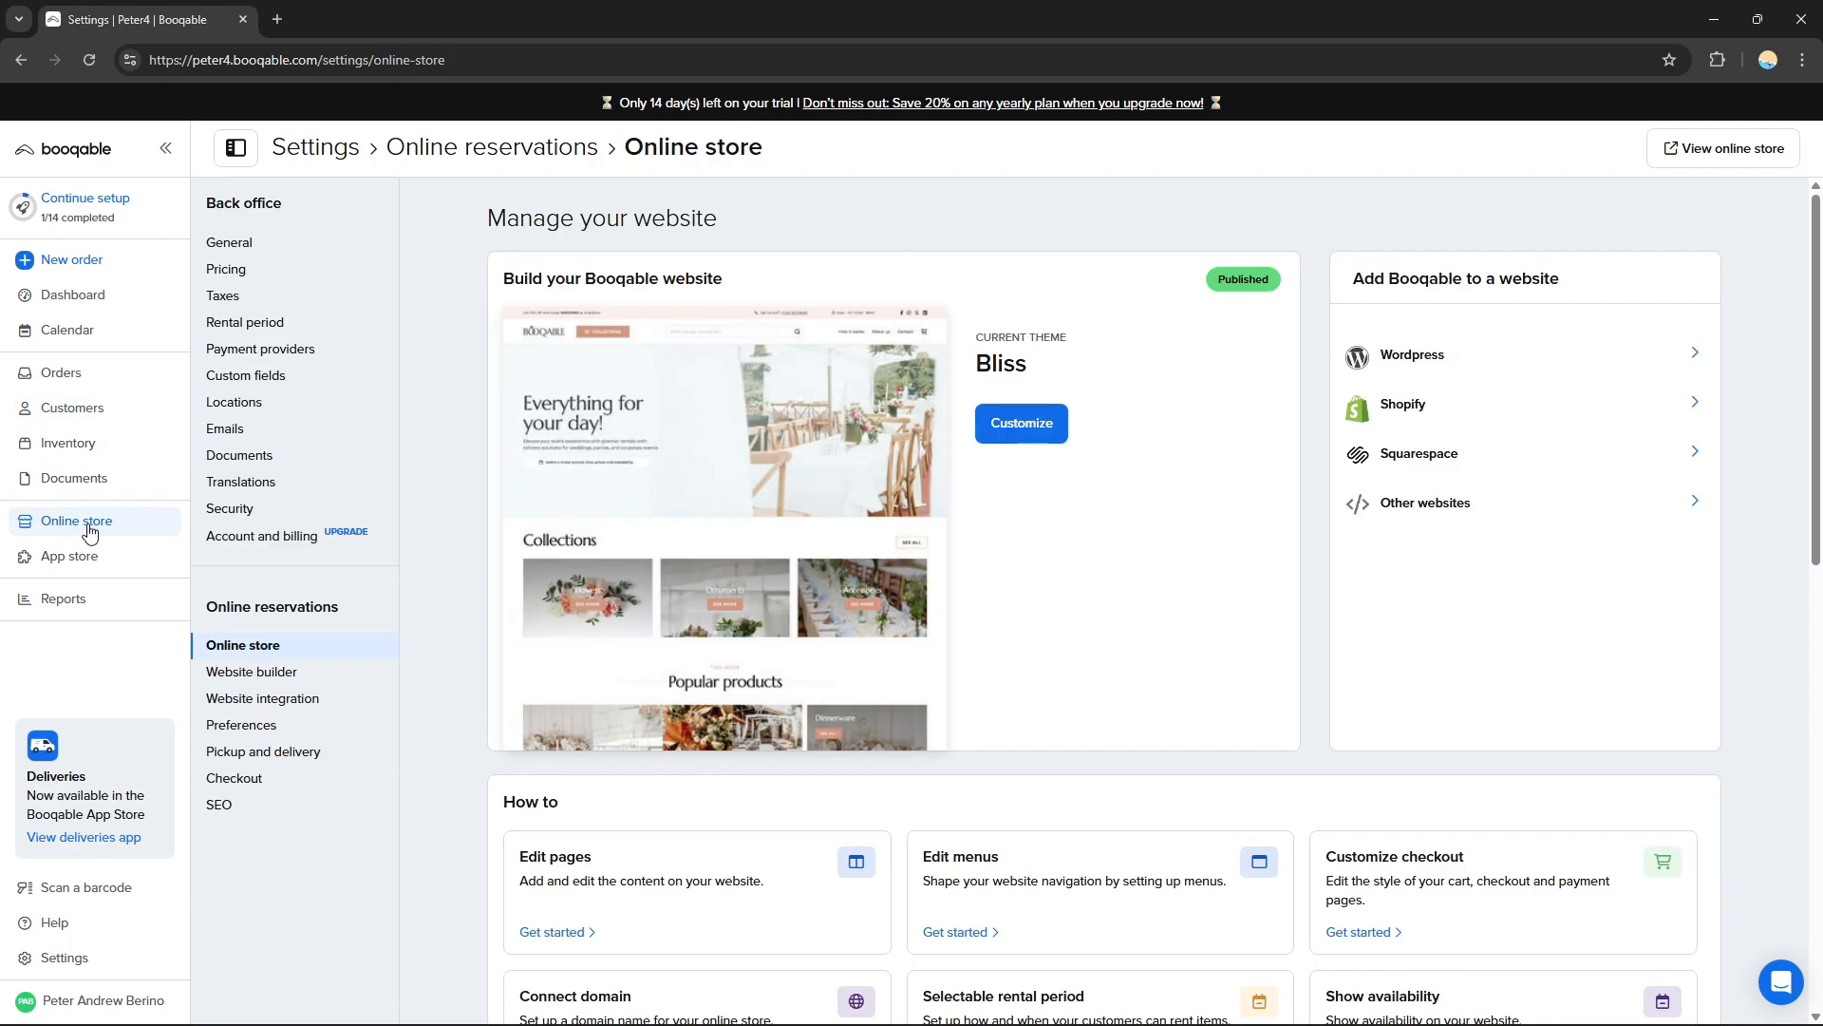
{"action": "left_click", "coordinate": [240, 781]}
{"action": "scroll", "coordinate": [1177, 361], "scroll_direction": "down", "scroll_amount": 8}
{"action": "scroll", "coordinate": [1177, 361], "scroll_direction": "up", "scroll_amount": 4}
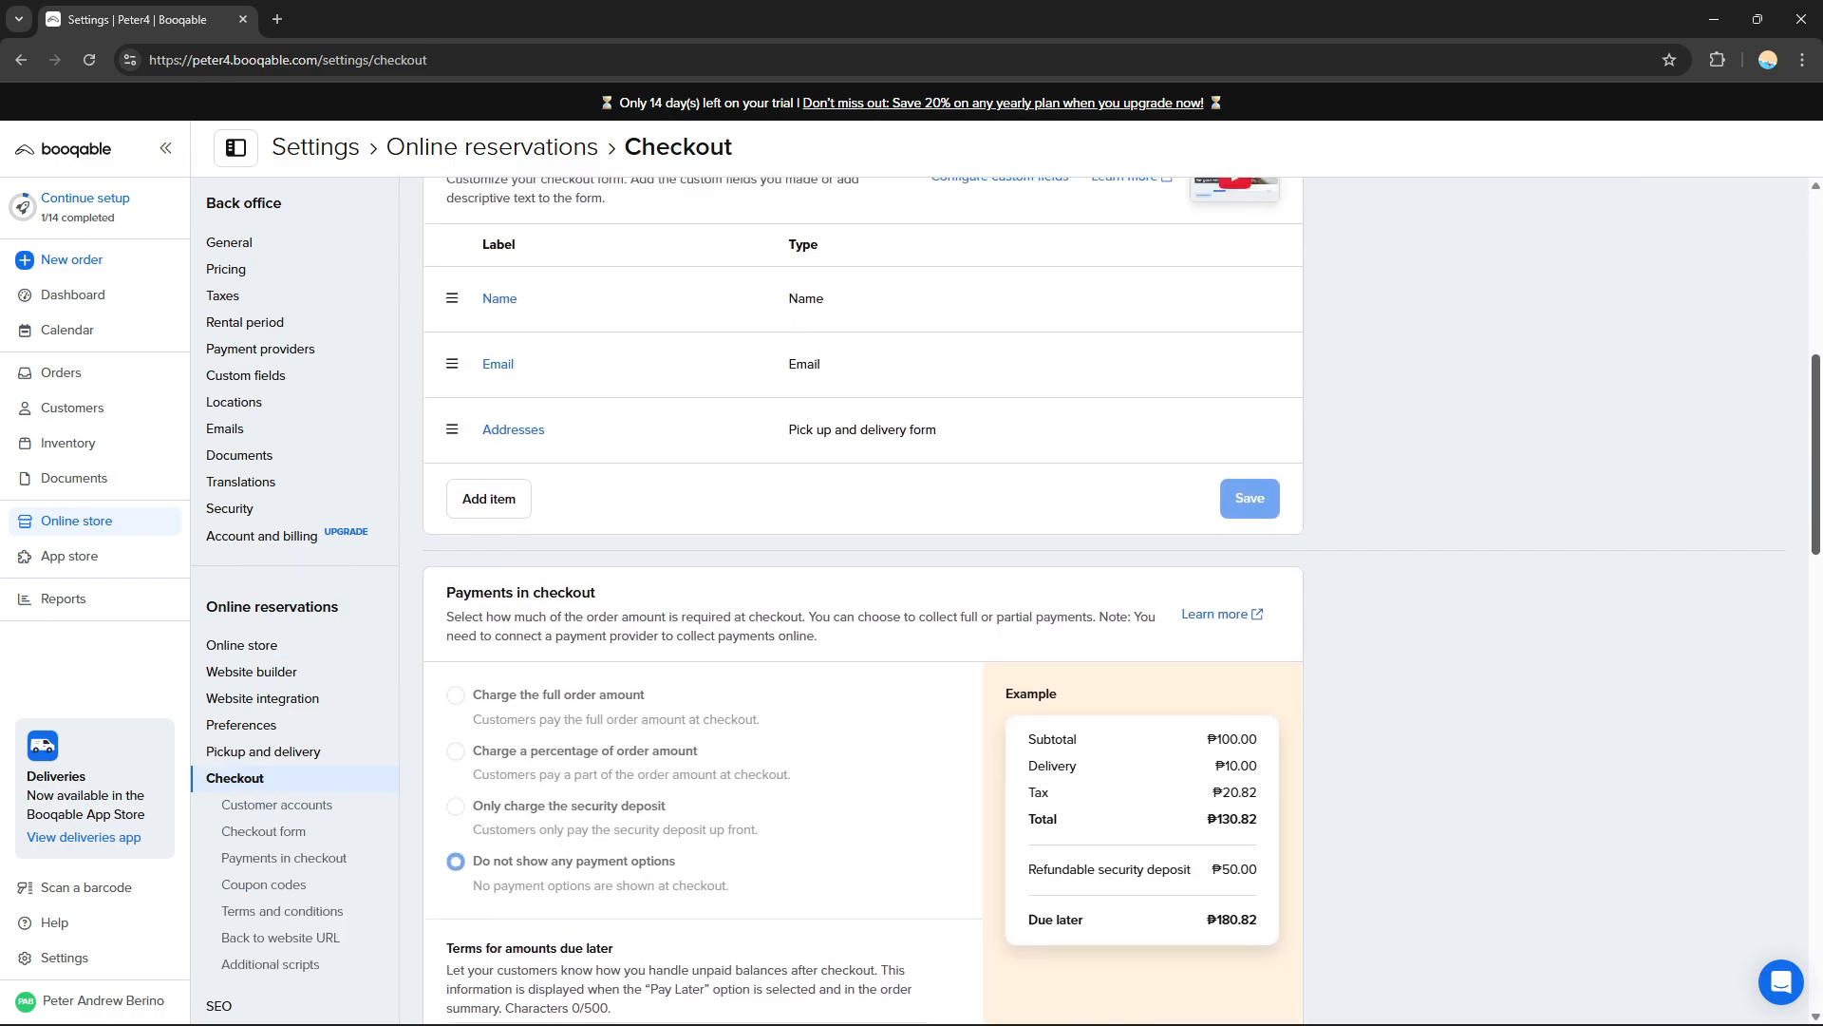
{"action": "scroll", "coordinate": [1178, 361], "scroll_direction": "down", "scroll_amount": 5}
{"action": "left_click_drag", "start_coordinate": [1816, 465], "coordinate": [1816, 251]}
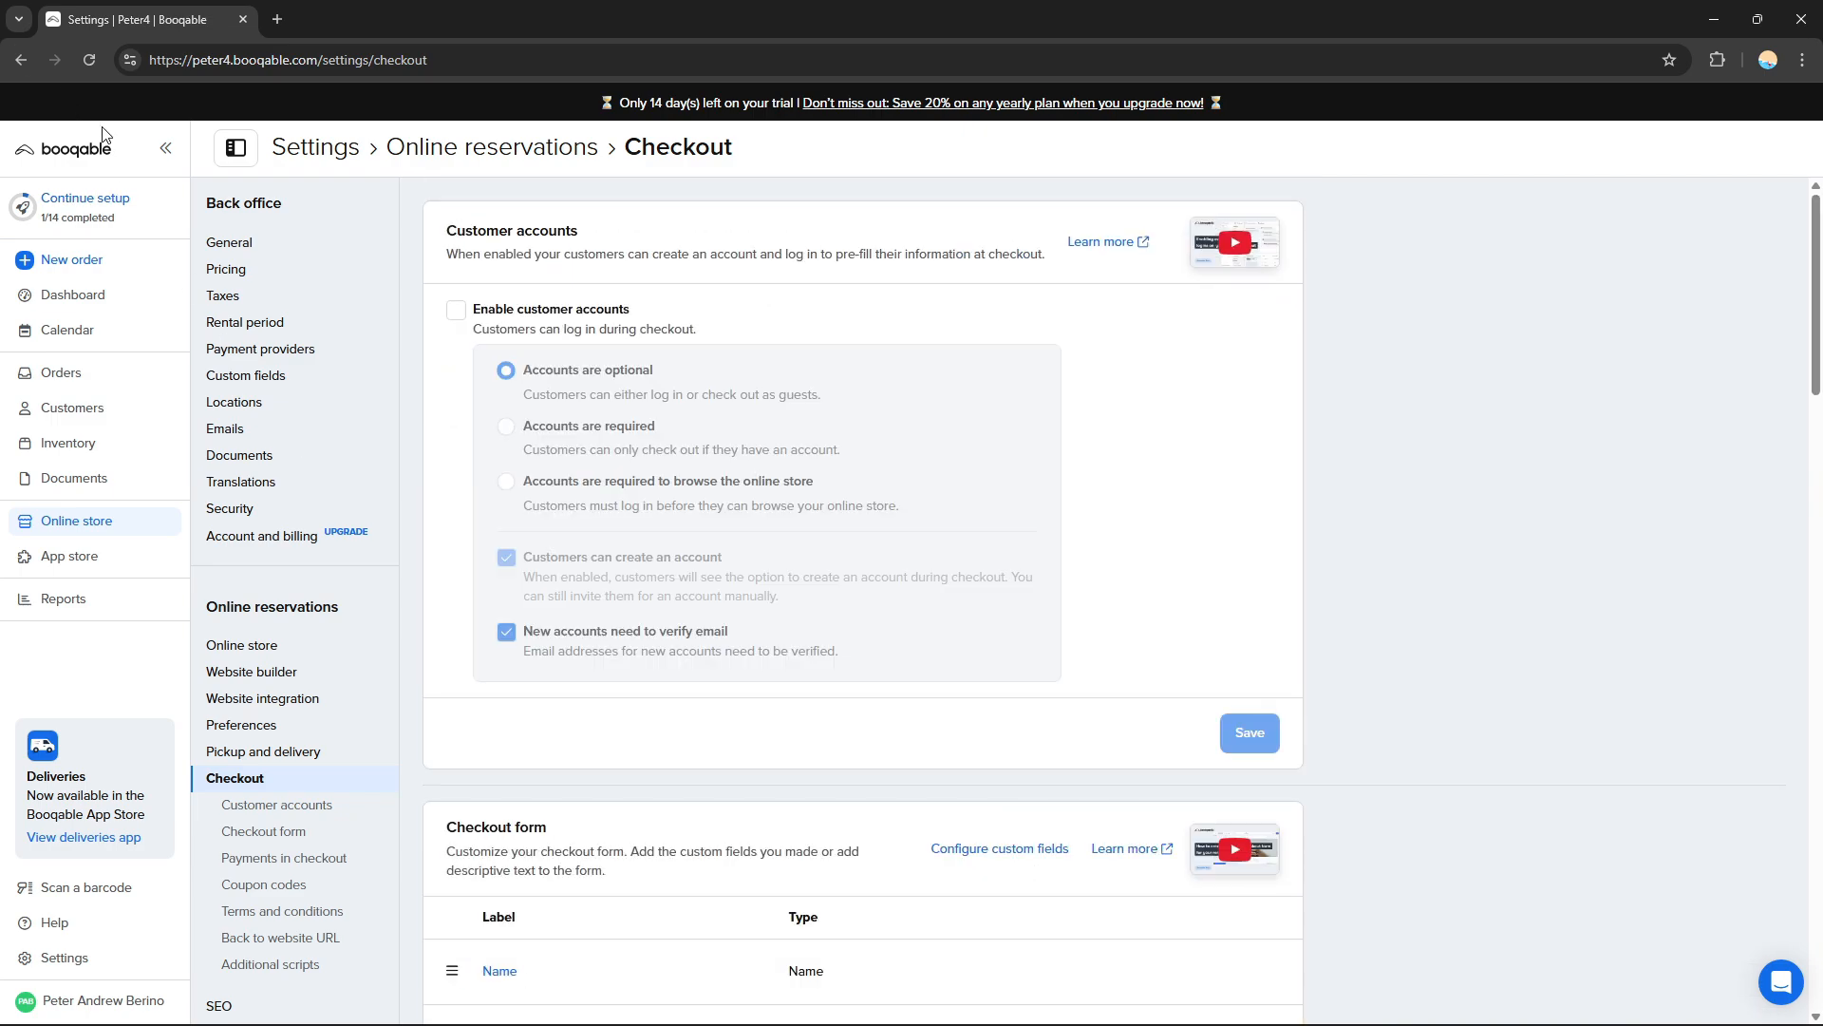